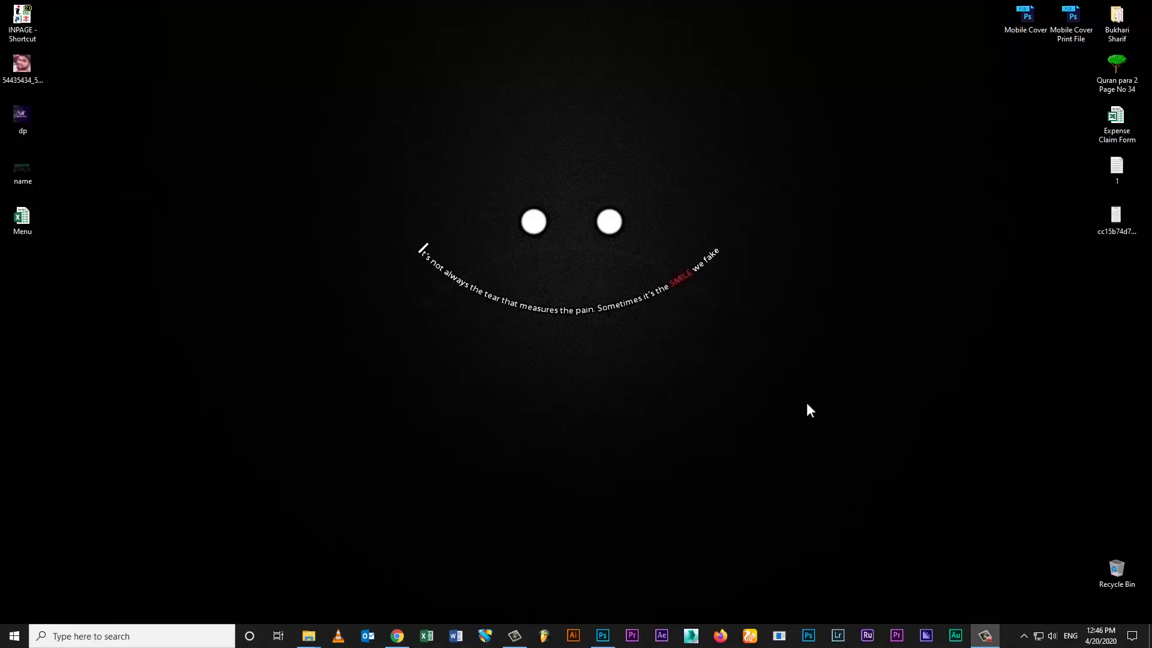
Step: Refresh the Windows desktop from its right-click menu
{"action": "right_click", "coordinate": [575, 351]}
{"action": "left_click", "coordinate": [636, 386]}
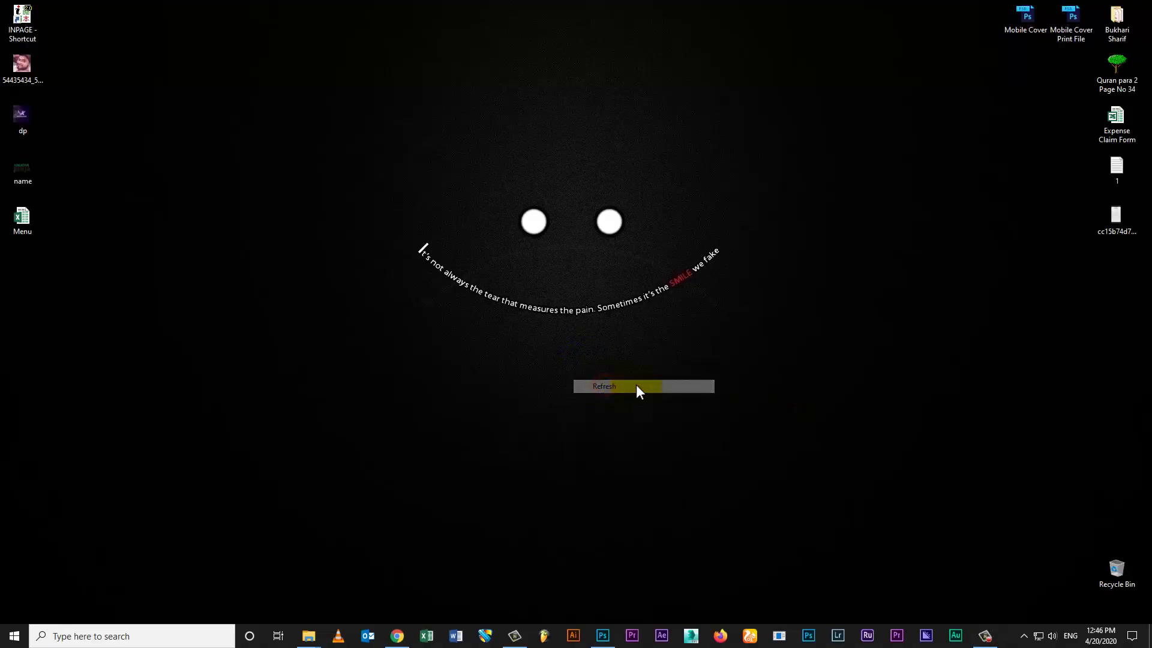
Step: Add a new layer and fill a rectangle enclosing the whole pouch with solid black
{"action": "left_click", "coordinate": [602, 637]}
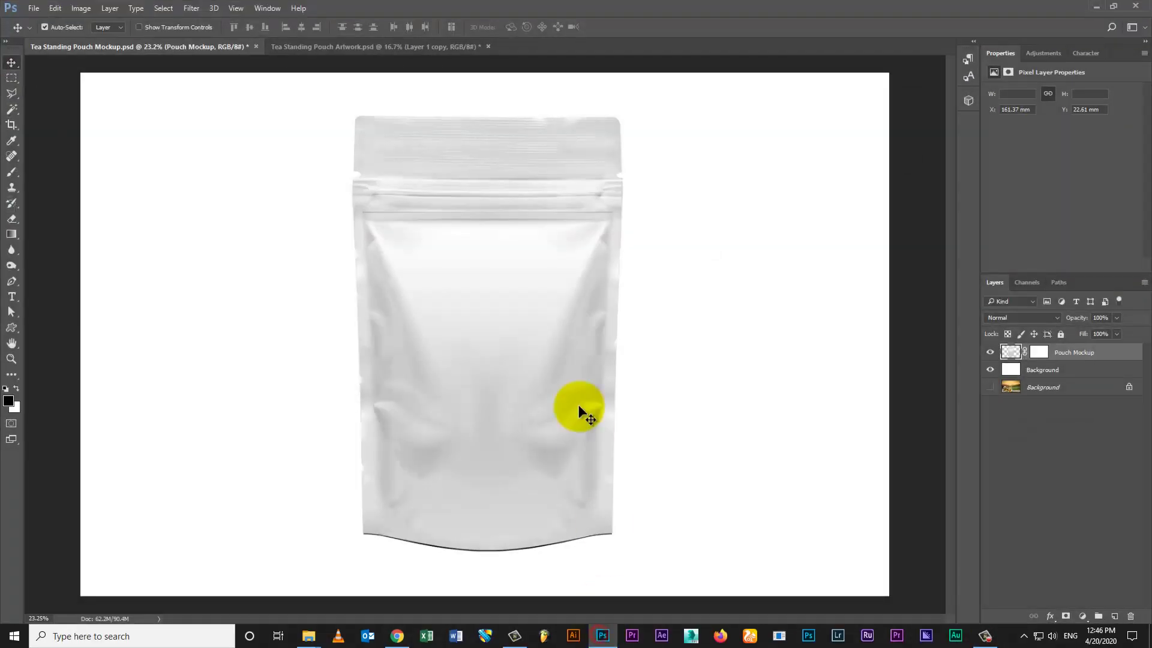
{"action": "mouse_move", "coordinate": [519, 347]}
{"action": "left_mouse_down"}
{"action": "mouse_move", "coordinate": [506, 337]}
{"action": "mouse_move", "coordinate": [506, 355]}
{"action": "left_mouse_up"}
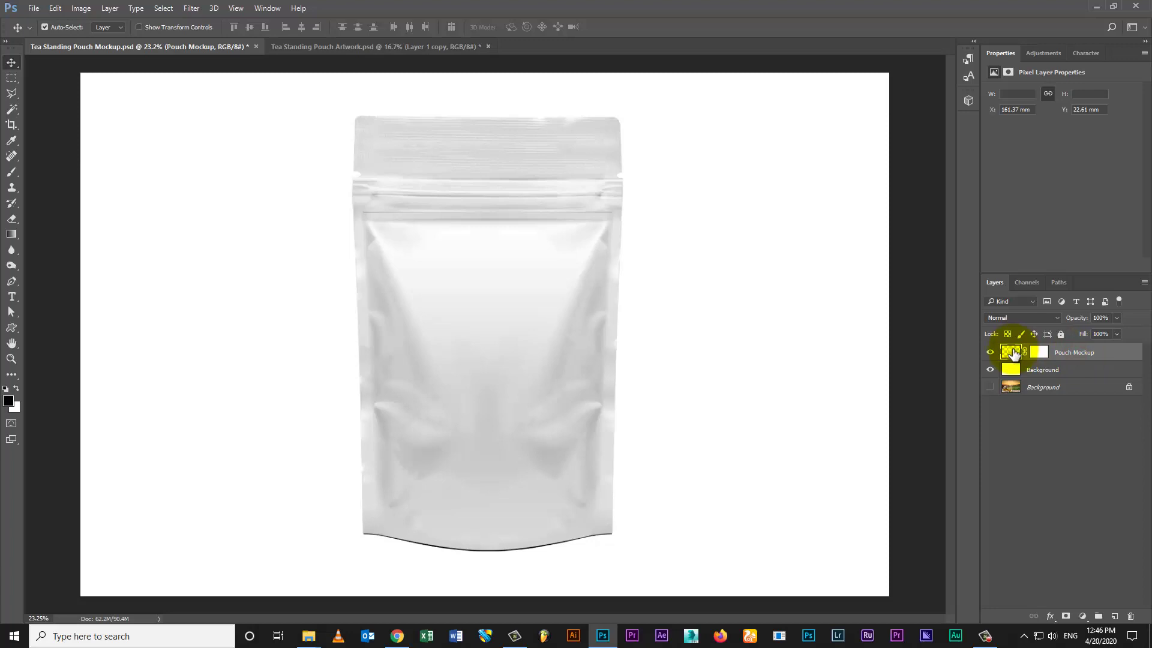
{"action": "left_click", "coordinate": [11, 78]}
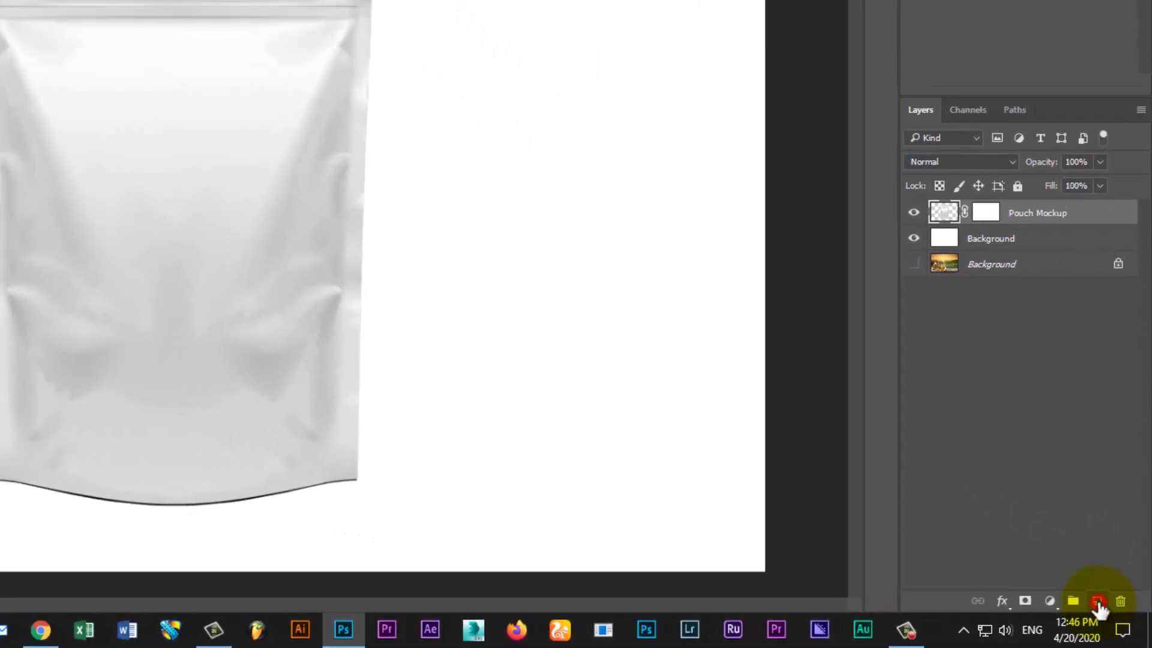
{"action": "left_click", "coordinate": [1098, 601]}
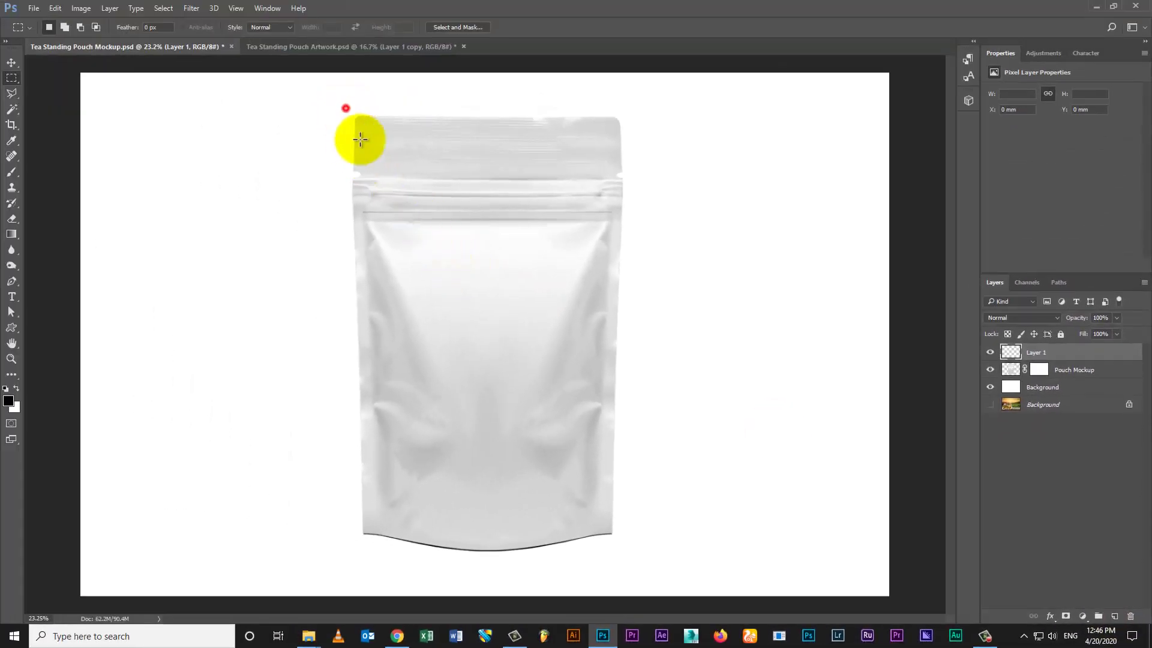
{"action": "left_click_drag", "start_coordinate": [345, 108], "coordinate": [629, 553]}
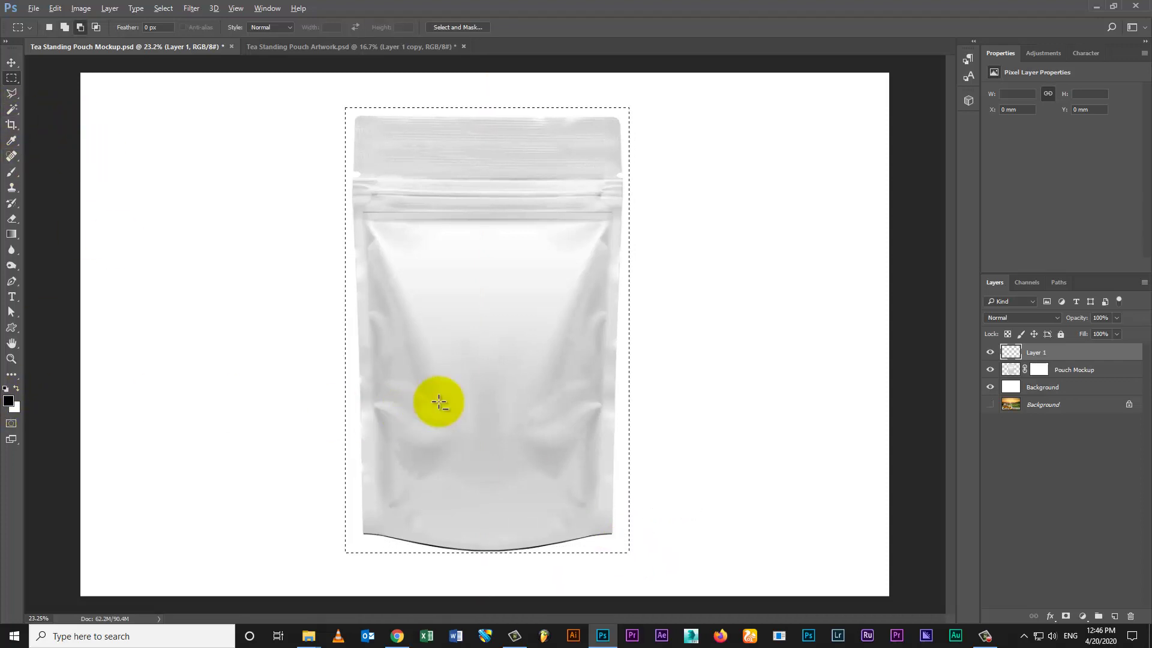
{"action": "key", "text": "alt+BackSpace"}
{"action": "key", "text": "ctrl+d"}
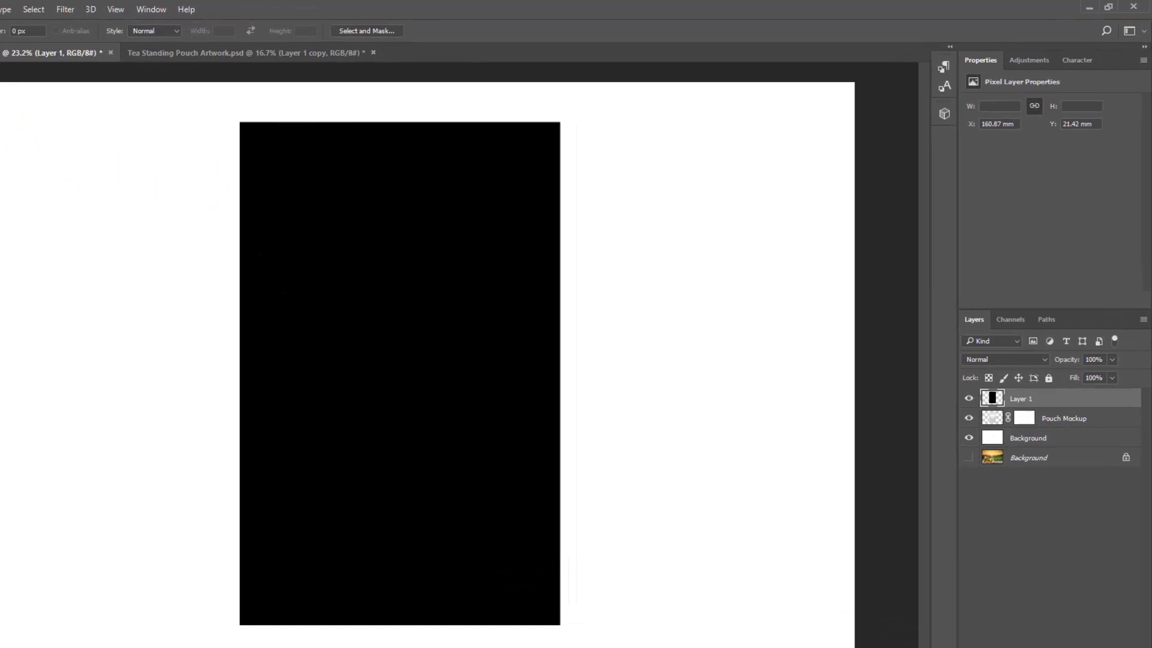
Step: Rename the new black-filled layer to Artwork
{"action": "key", "text": "v"}
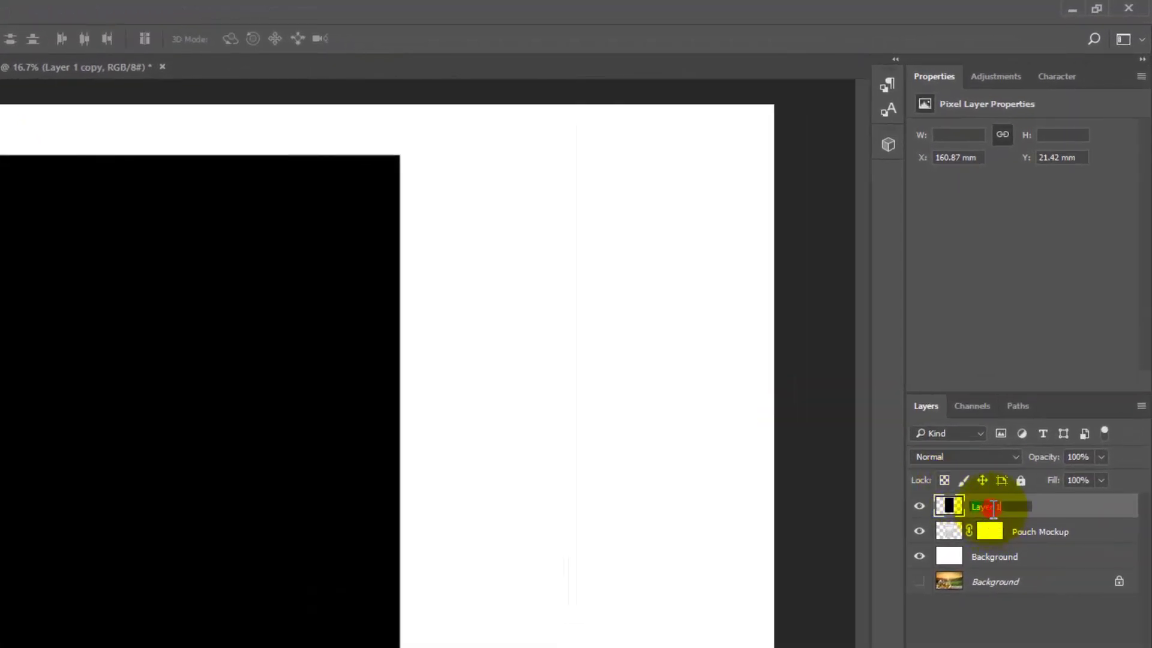
{"action": "double_click", "coordinate": [993, 507]}
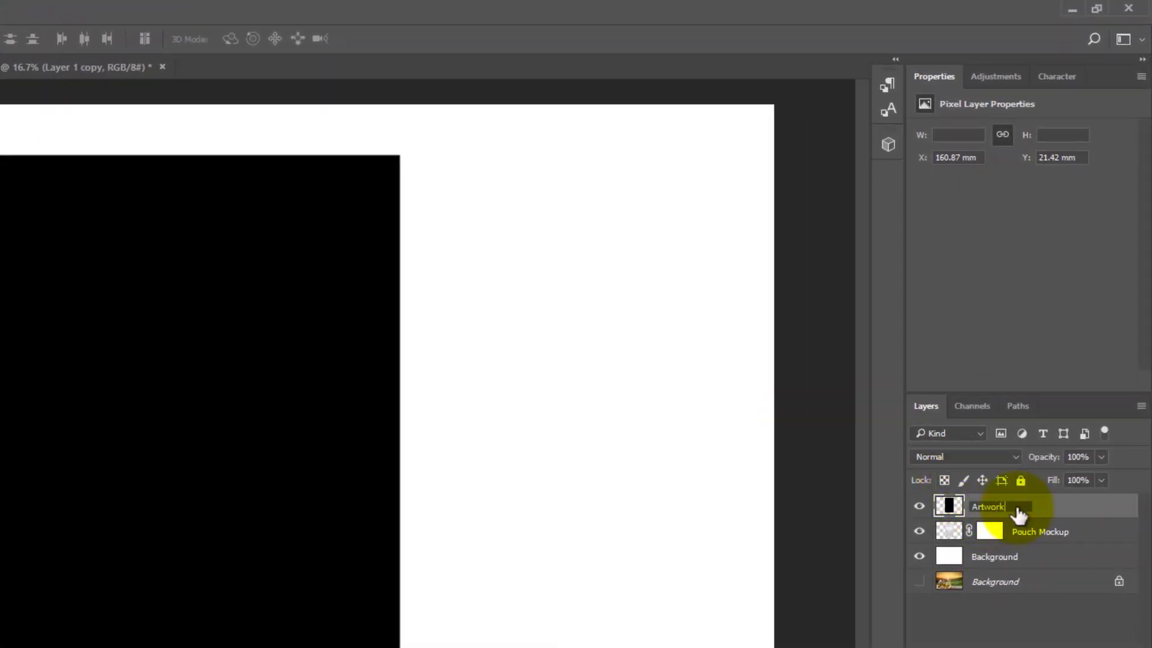
{"action": "key", "text": "Return"}
{"action": "right_click", "coordinate": [1021, 507]}
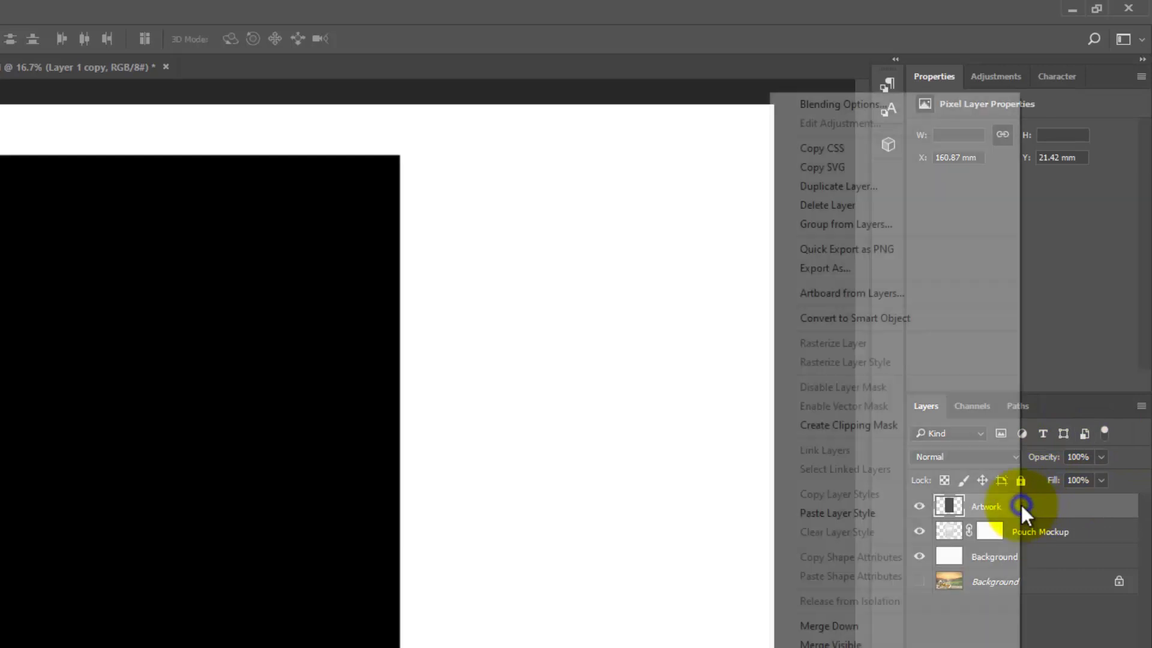
Step: Convert Artwork to a smart object, resize it to the pouch, and mask it to the pouch outline
{"action": "left_click", "coordinate": [840, 318]}
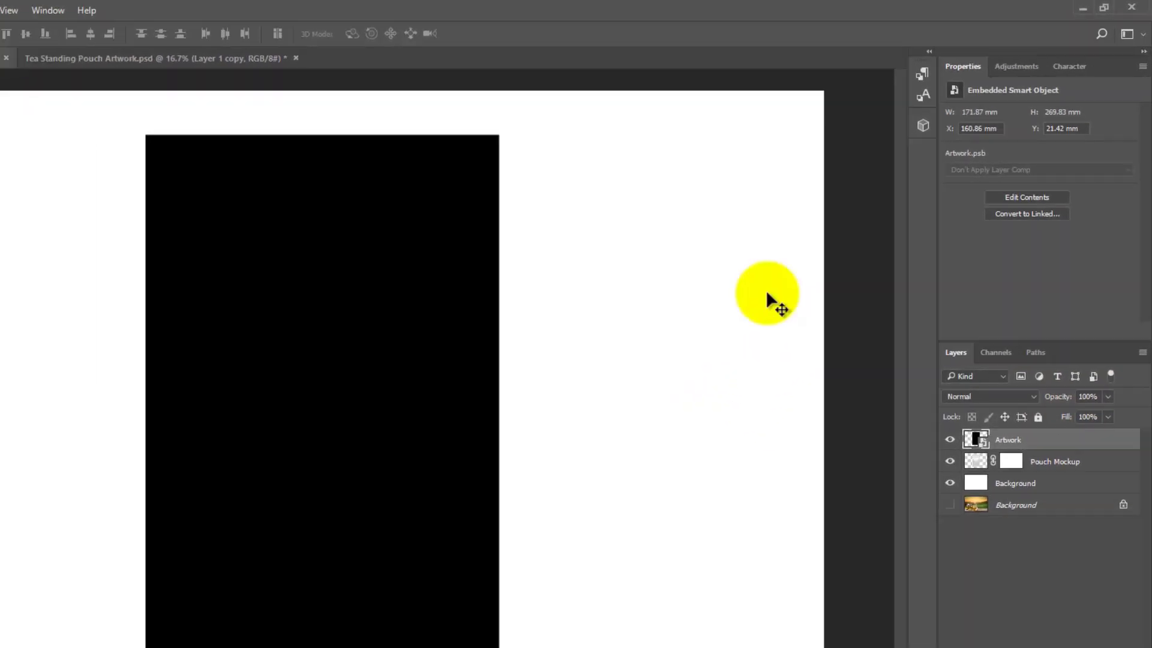
{"action": "key", "text": "ctrl+t"}
{"action": "left_click_drag", "start_coordinate": [622, 118], "coordinate": [630, 115]}
{"action": "left_click_drag", "start_coordinate": [489, 543], "coordinate": [489, 551]}
{"action": "mouse_move", "coordinate": [624, 334]}
{"action": "left_mouse_down"}
{"action": "mouse_move", "coordinate": [614, 329]}
{"action": "mouse_move", "coordinate": [624, 330]}
{"action": "left_mouse_up"}
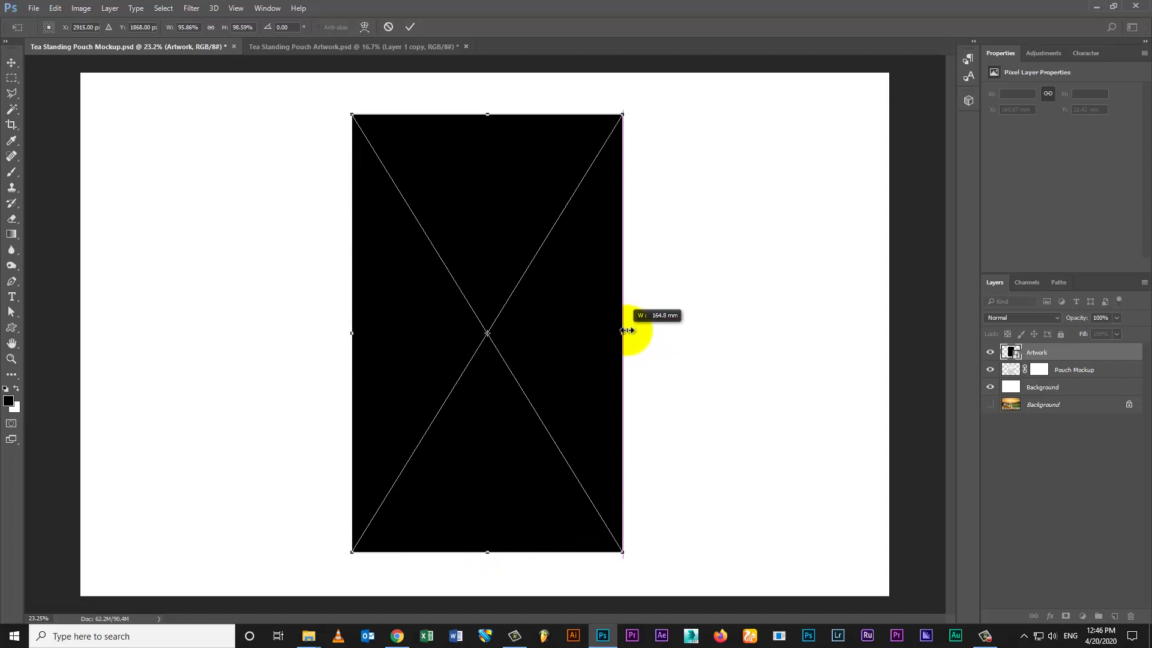
{"action": "left_click_drag", "start_coordinate": [352, 334], "coordinate": [353, 334]}
{"action": "key", "text": "Return"}
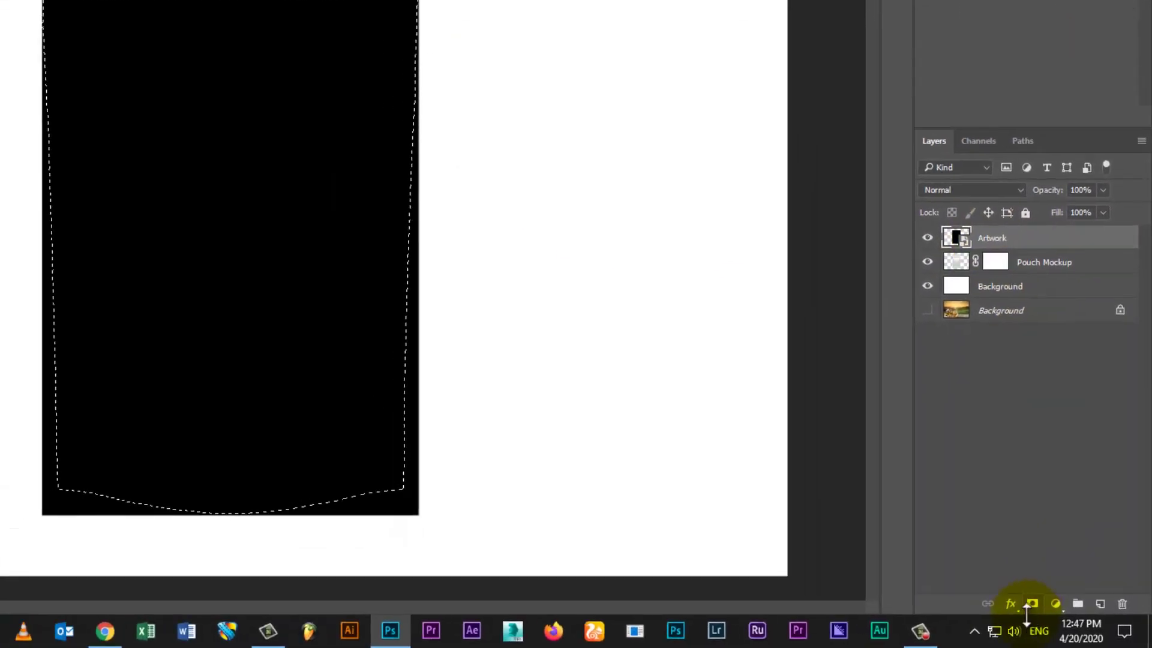
{"action": "left_click", "coordinate": [1054, 611]}
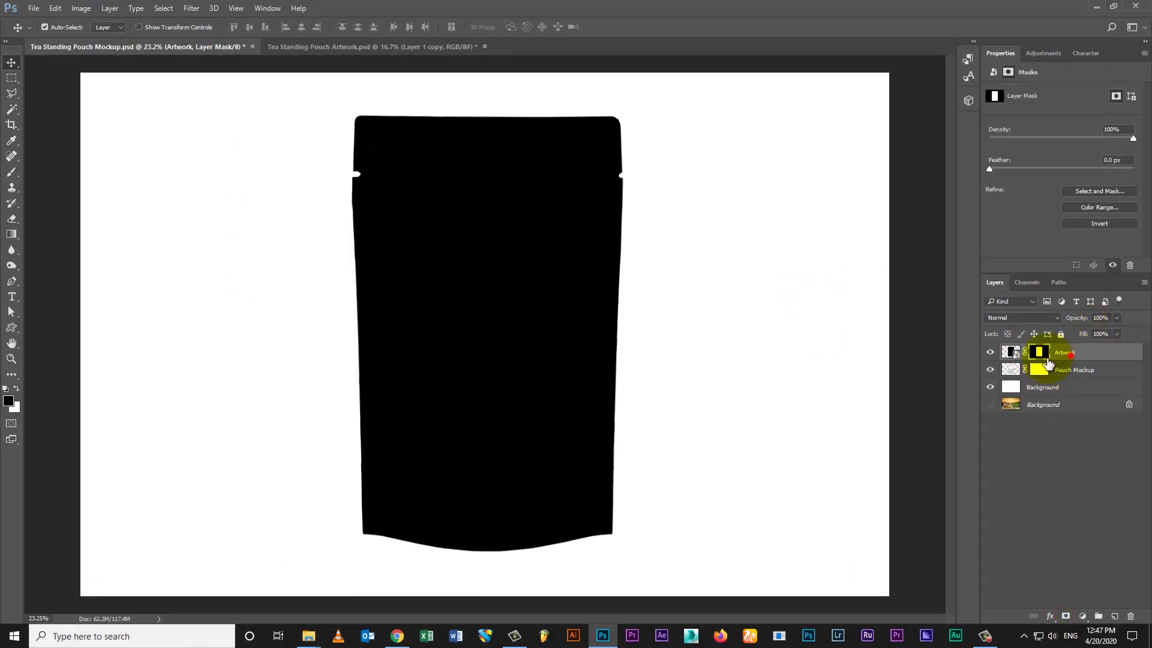
Step: Open the Artwork smart object, then merge the tea design's Artwork group into a flat copy layer
{"action": "double_click", "coordinate": [1015, 354]}
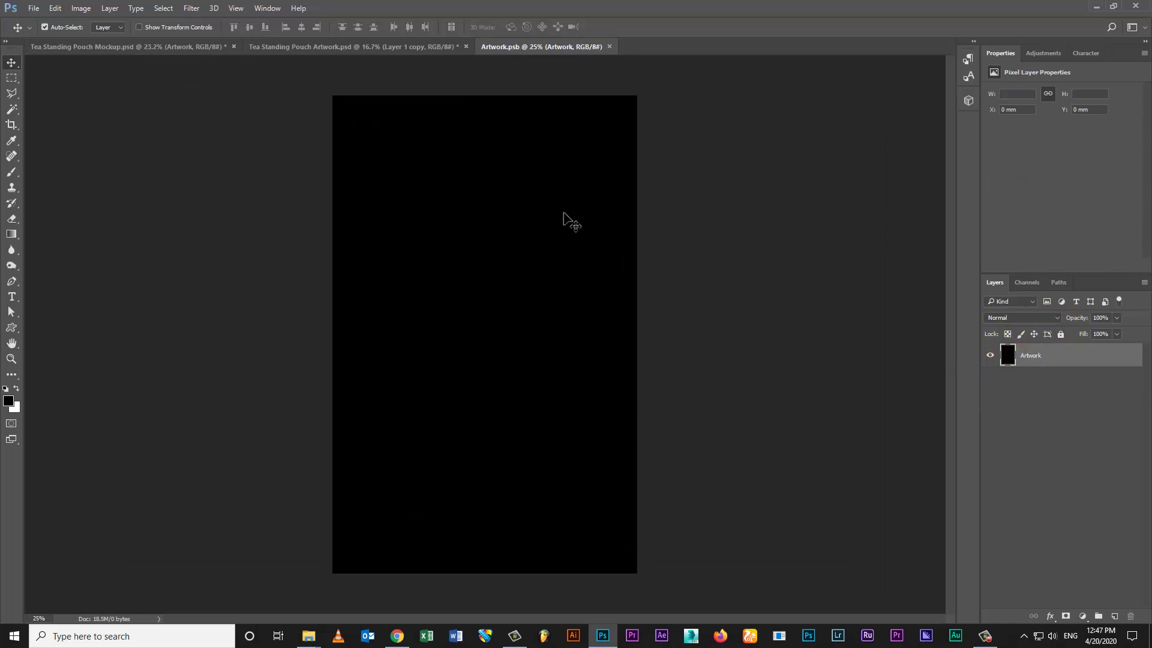
{"action": "left_click", "coordinate": [414, 46]}
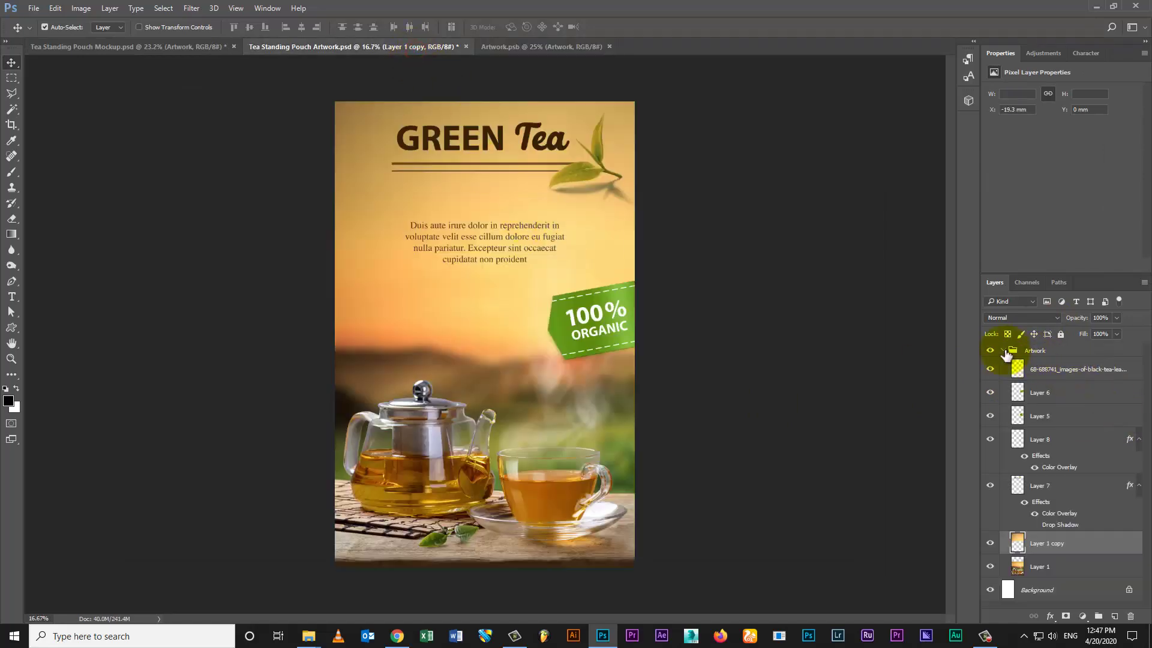
{"action": "left_click", "coordinate": [1005, 351]}
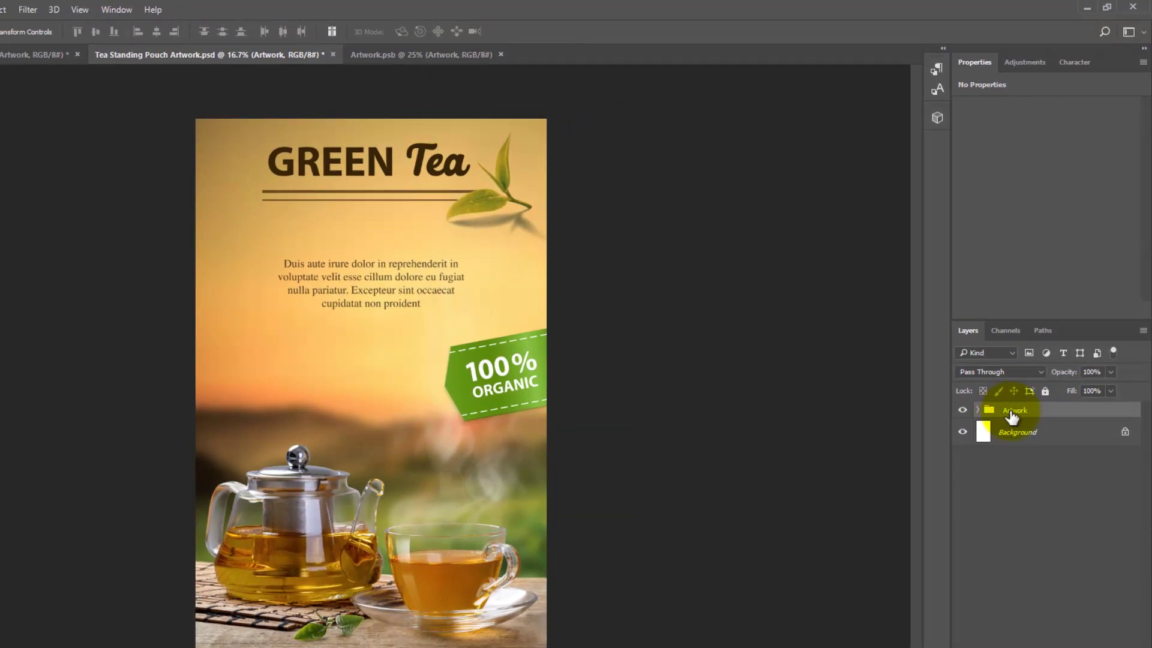
{"action": "key", "text": "ctrl+e"}
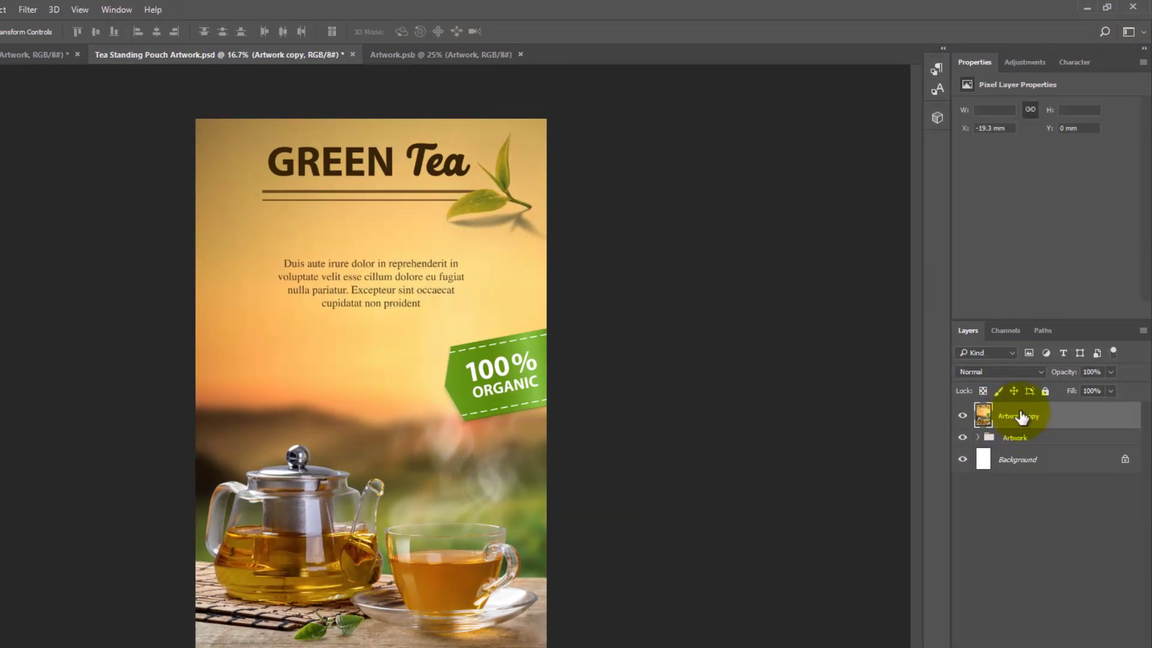
Step: Name the merged layer Artwork and copy the entire canvas
{"action": "left_click", "coordinate": [1024, 416]}
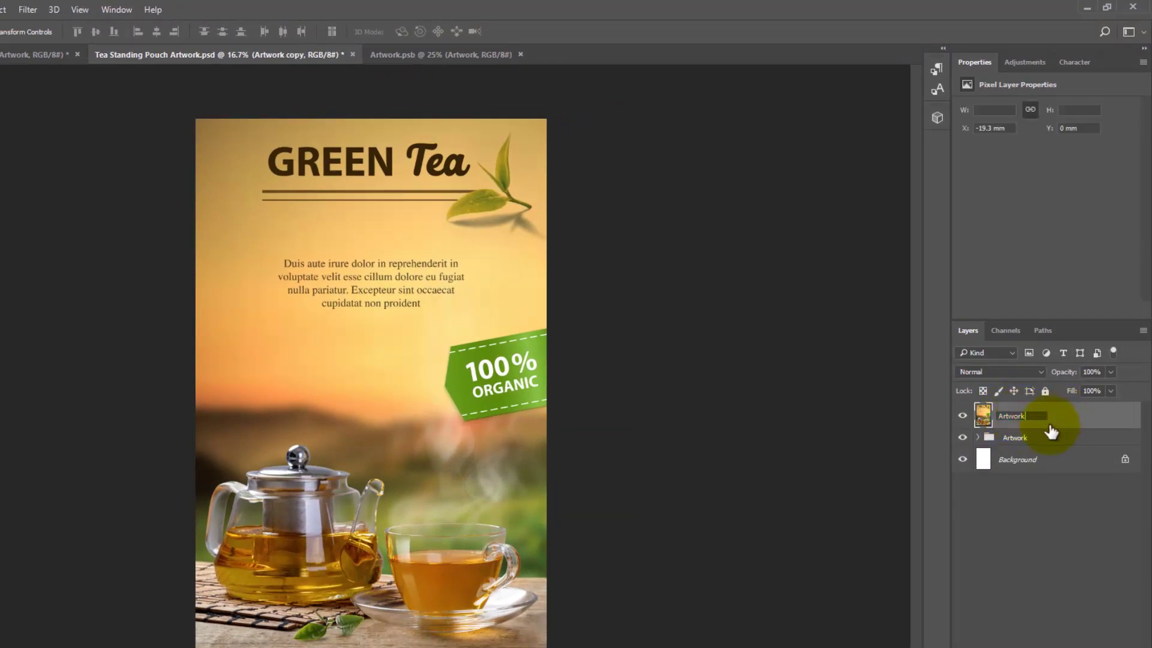
{"action": "left_click", "coordinate": [1050, 435]}
{"action": "left_click", "coordinate": [983, 414]}
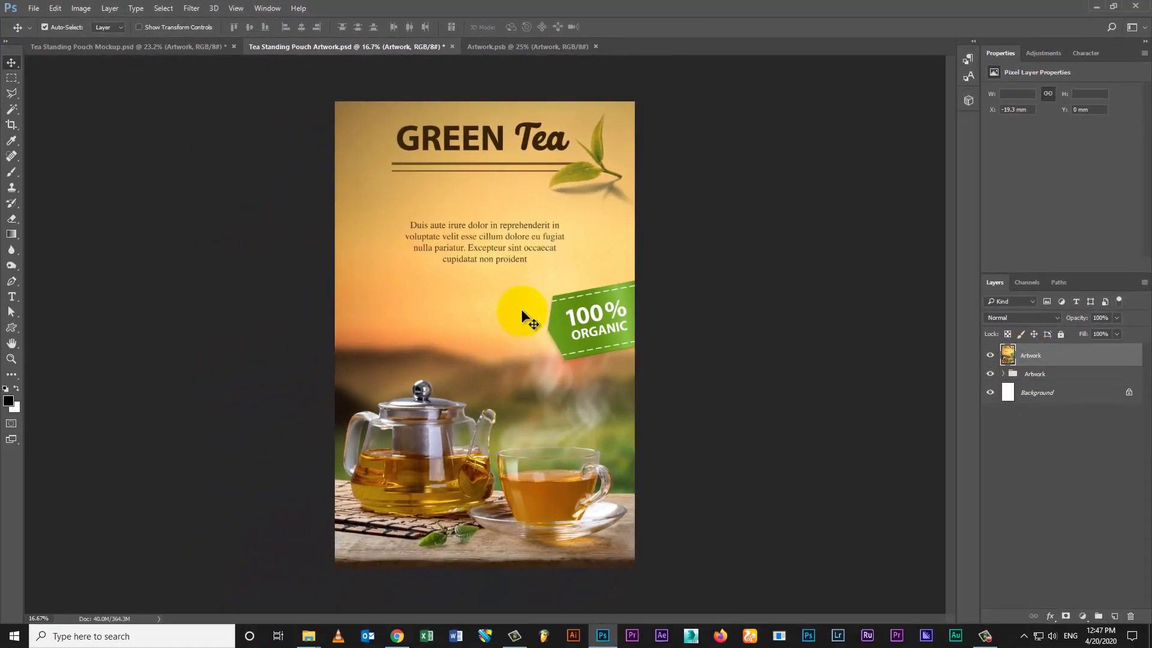
{"action": "key", "text": "ctrl+a"}
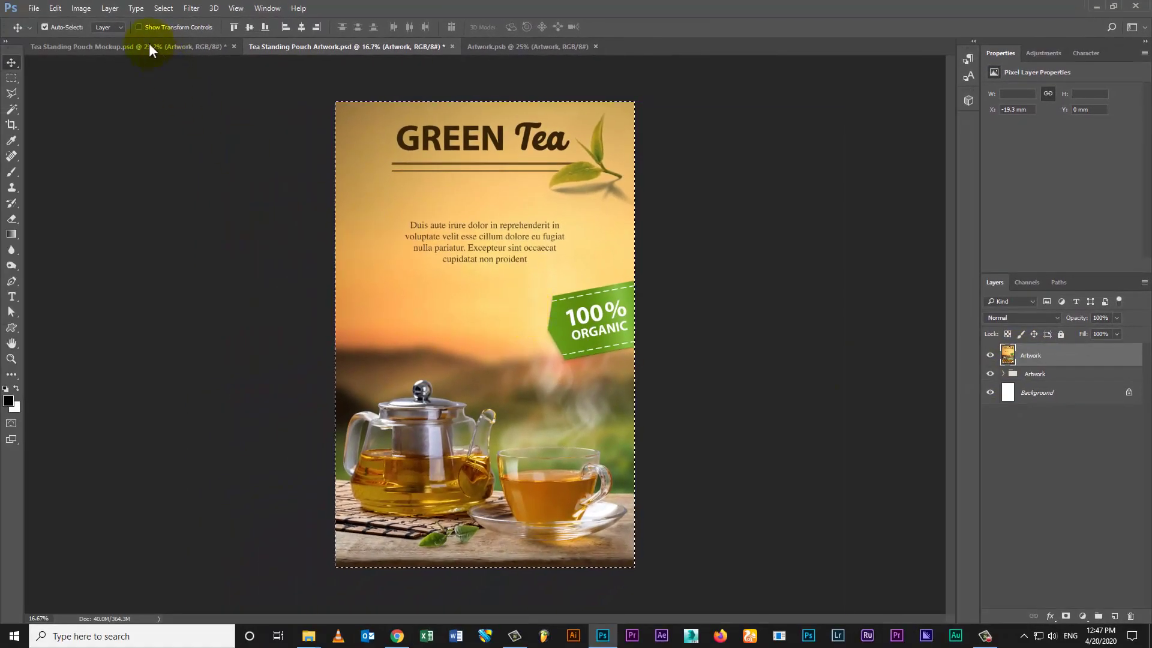
{"action": "left_click", "coordinate": [54, 8]}
{"action": "left_click", "coordinate": [69, 88]}
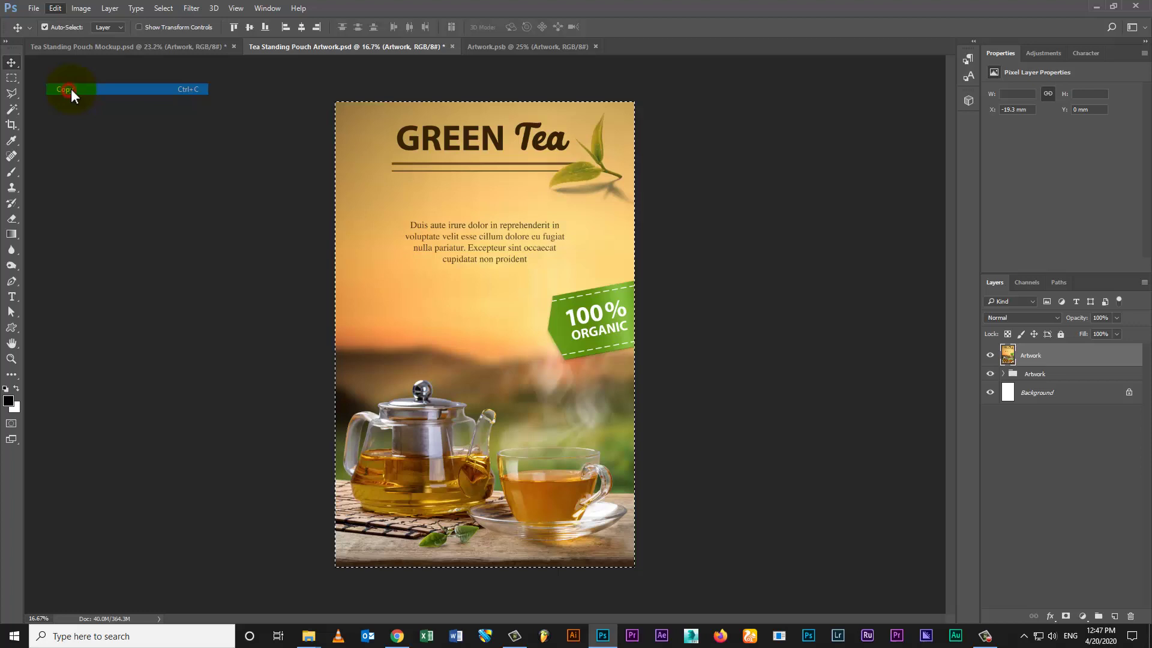
Step: Paste the tea artwork into Artwork.psb and scale it down to fit the canvas
{"action": "left_click", "coordinate": [521, 49]}
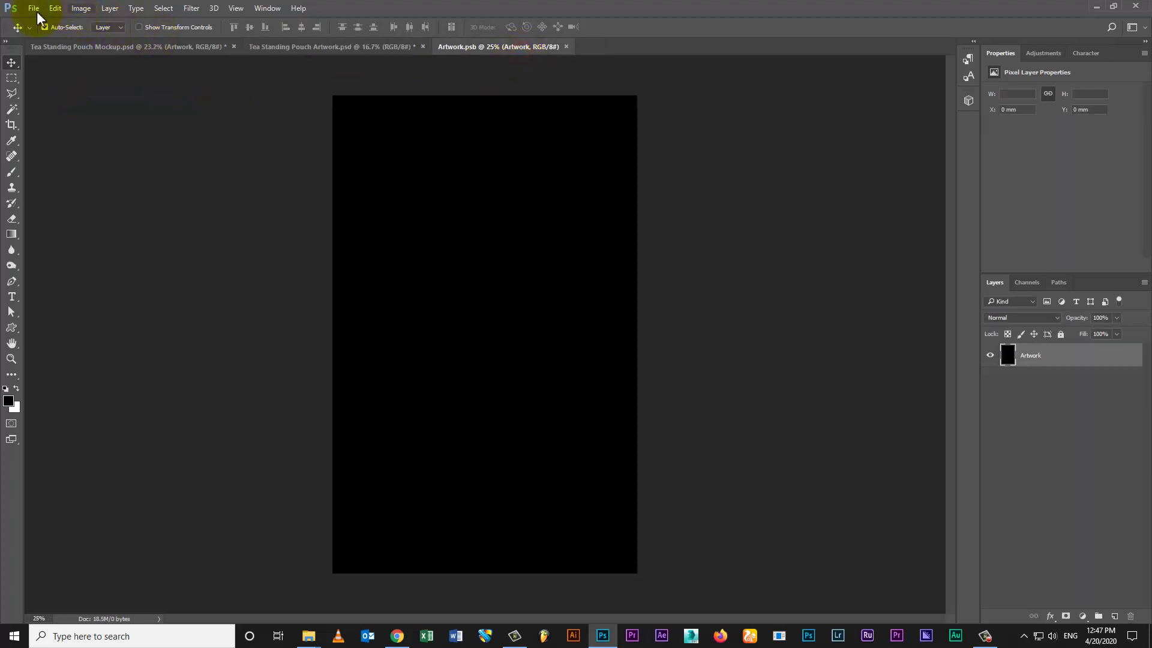
{"action": "left_click", "coordinate": [54, 8]}
{"action": "left_click", "coordinate": [81, 111]}
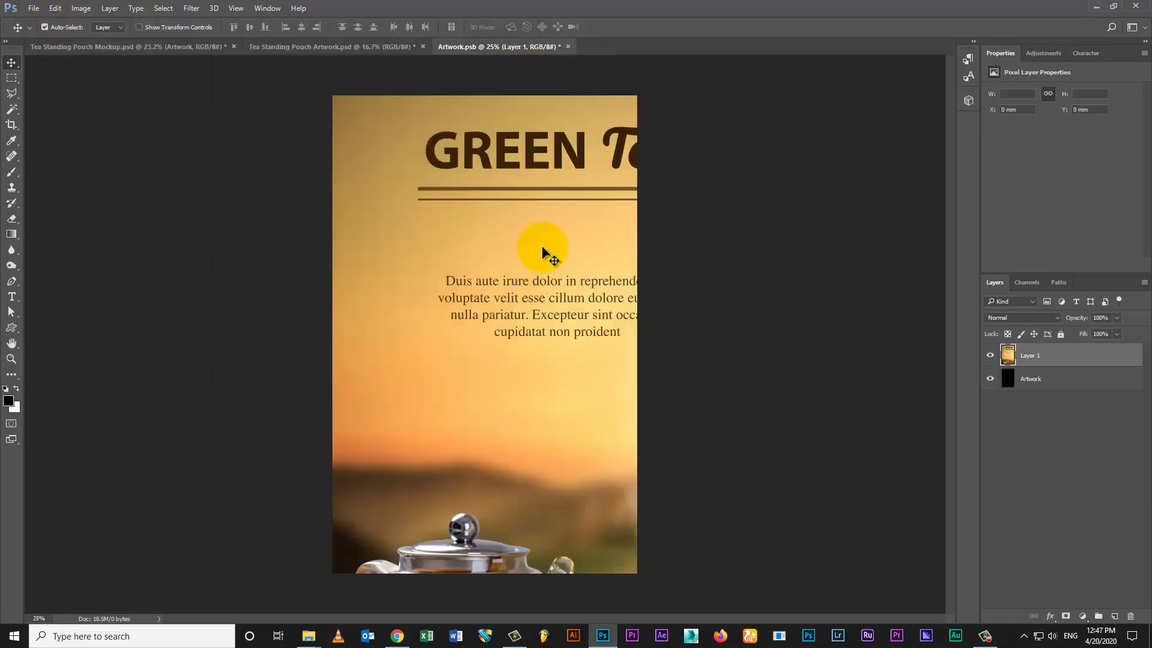
{"action": "left_click", "coordinate": [547, 276]}
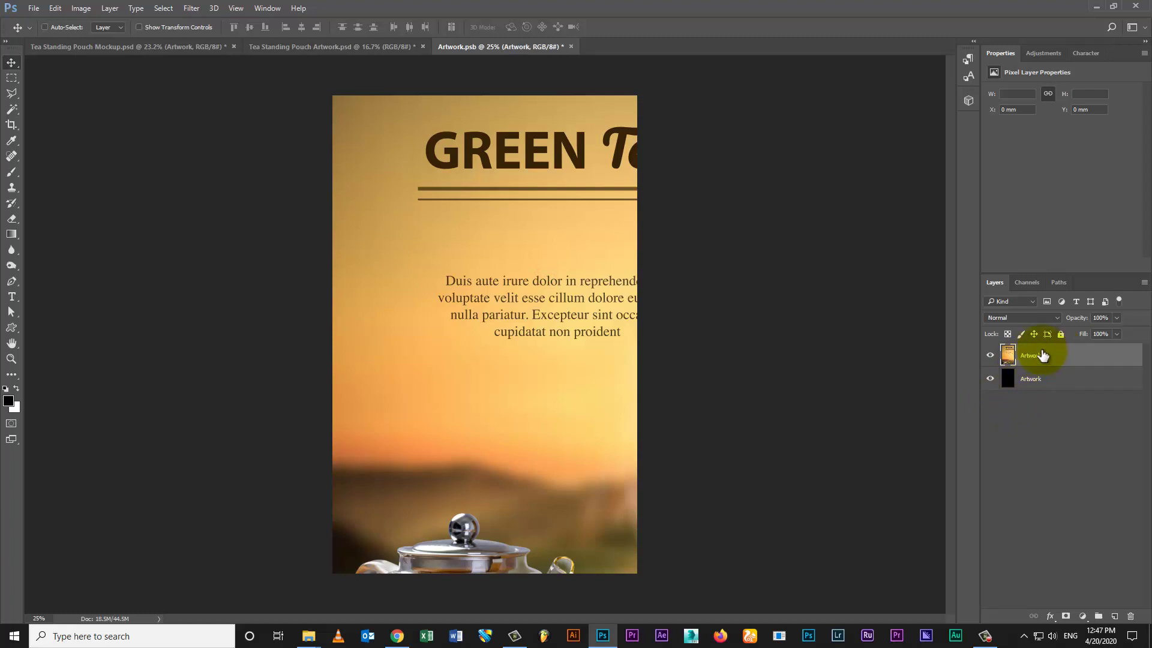
{"action": "key", "text": "ctrl+t"}
{"action": "key", "text": "ctrl+0"}
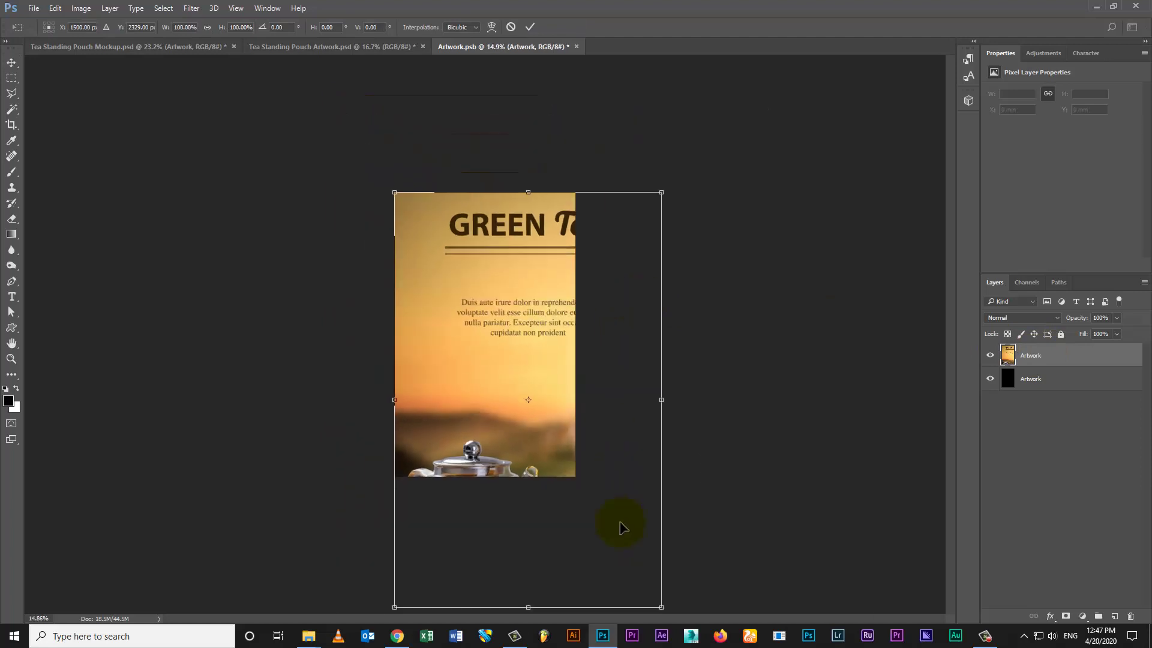
{"action": "left_click_drag", "start_coordinate": [593, 522], "coordinate": [576, 477]}
{"action": "key", "text": "Return"}
{"action": "key", "text": "ctrl+0"}
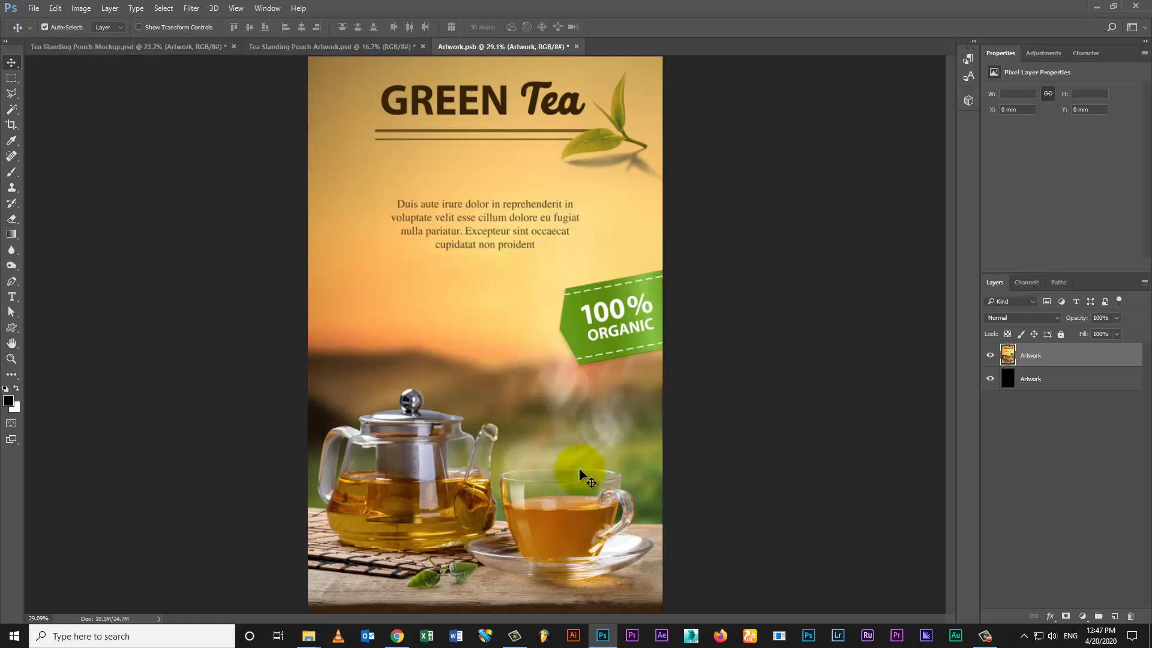
Step: Delete the black fill layer and save Artwork.psb
{"action": "left_click", "coordinate": [1050, 381]}
{"action": "key", "text": "Delete"}
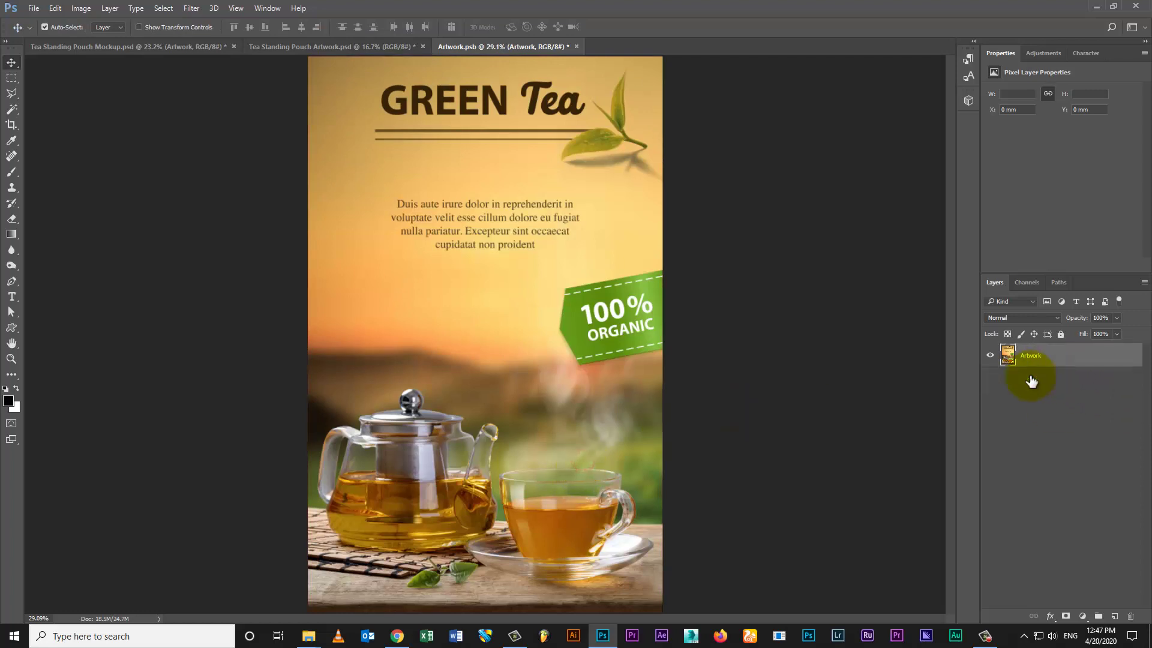
{"action": "left_click", "coordinate": [33, 8]}
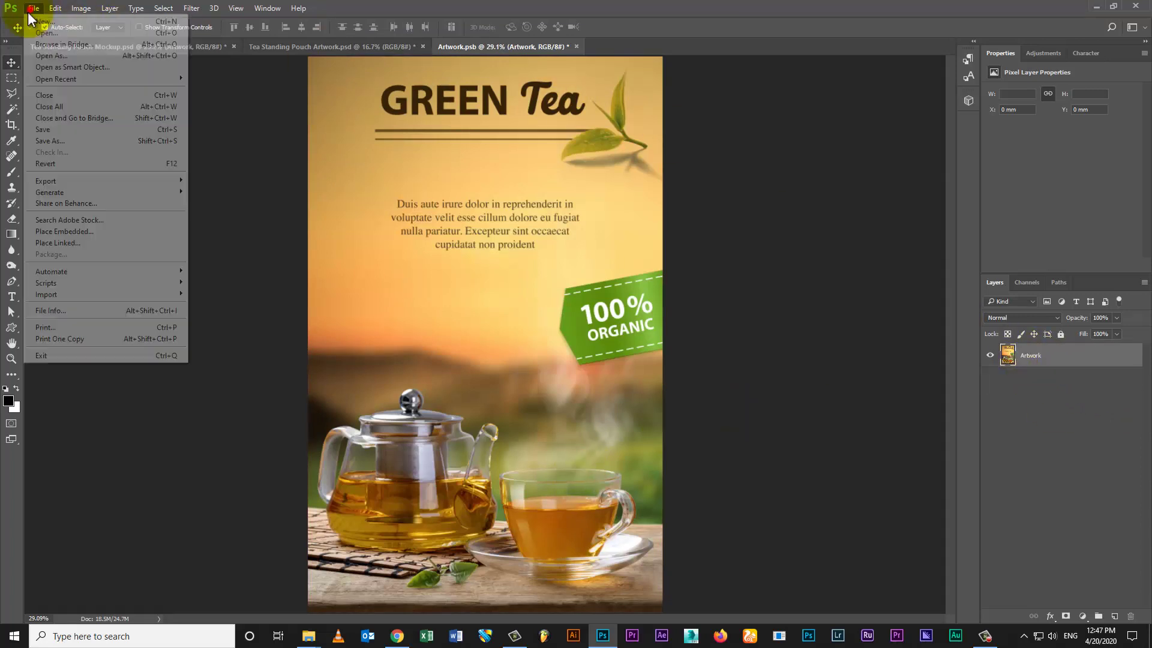
{"action": "left_click", "coordinate": [44, 128]}
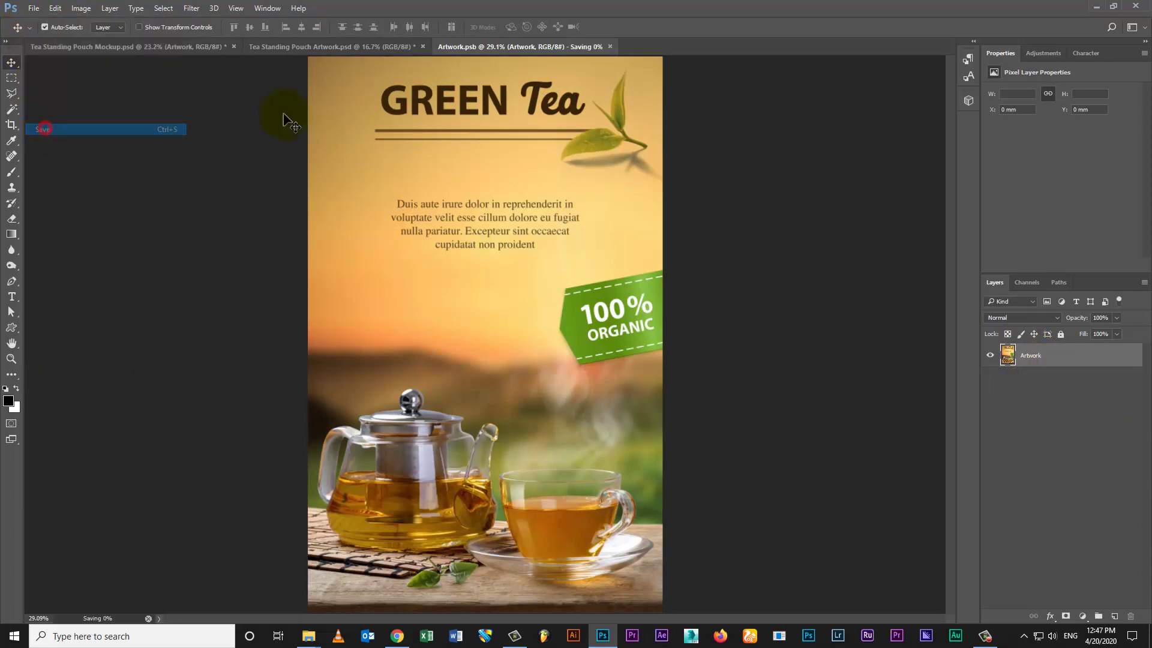
Step: Back in the mockup, duplicate the Pouch Mockup layer as a layer named Shades
{"action": "left_click", "coordinate": [203, 47]}
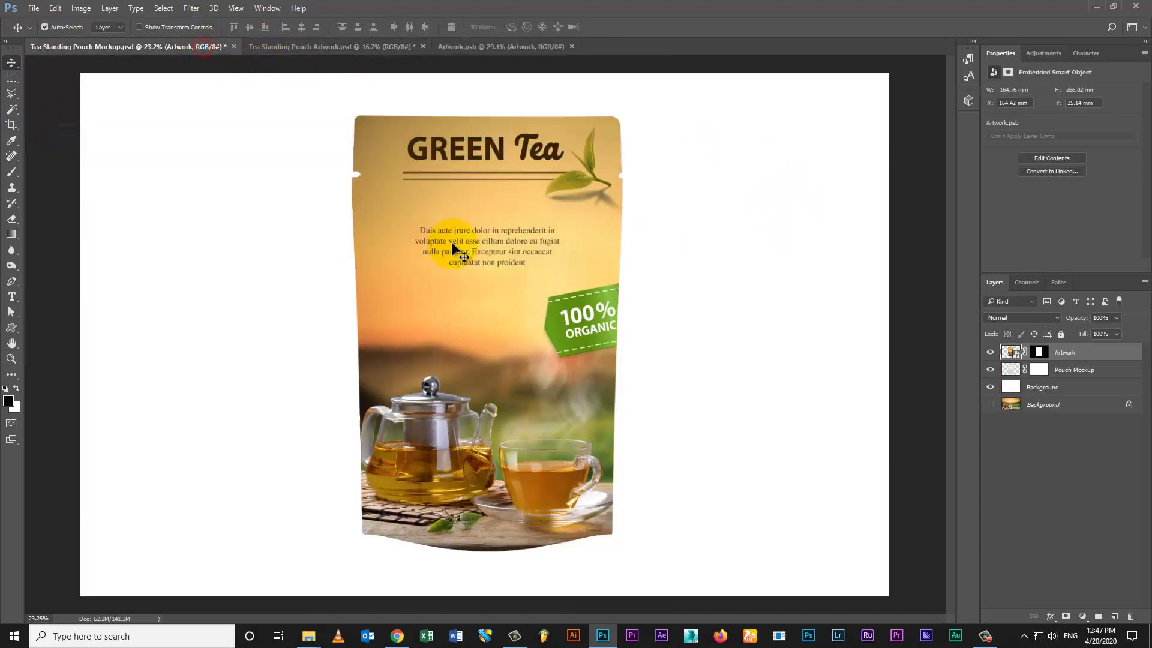
{"action": "left_click", "coordinate": [506, 320]}
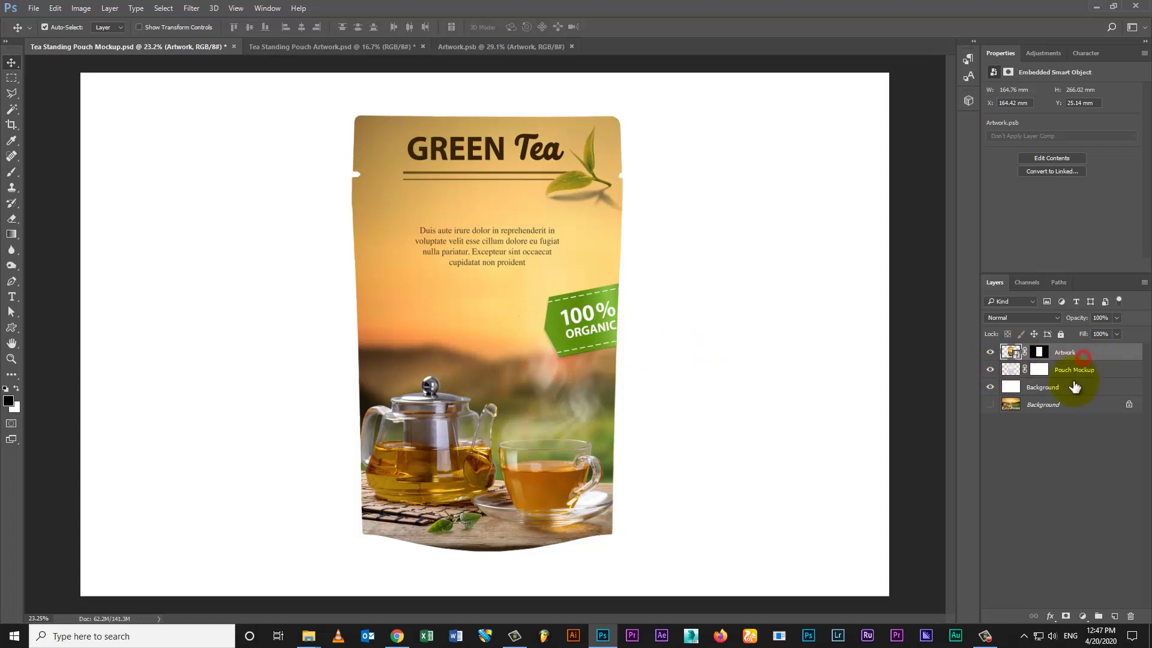
{"action": "left_click", "coordinate": [1063, 370]}
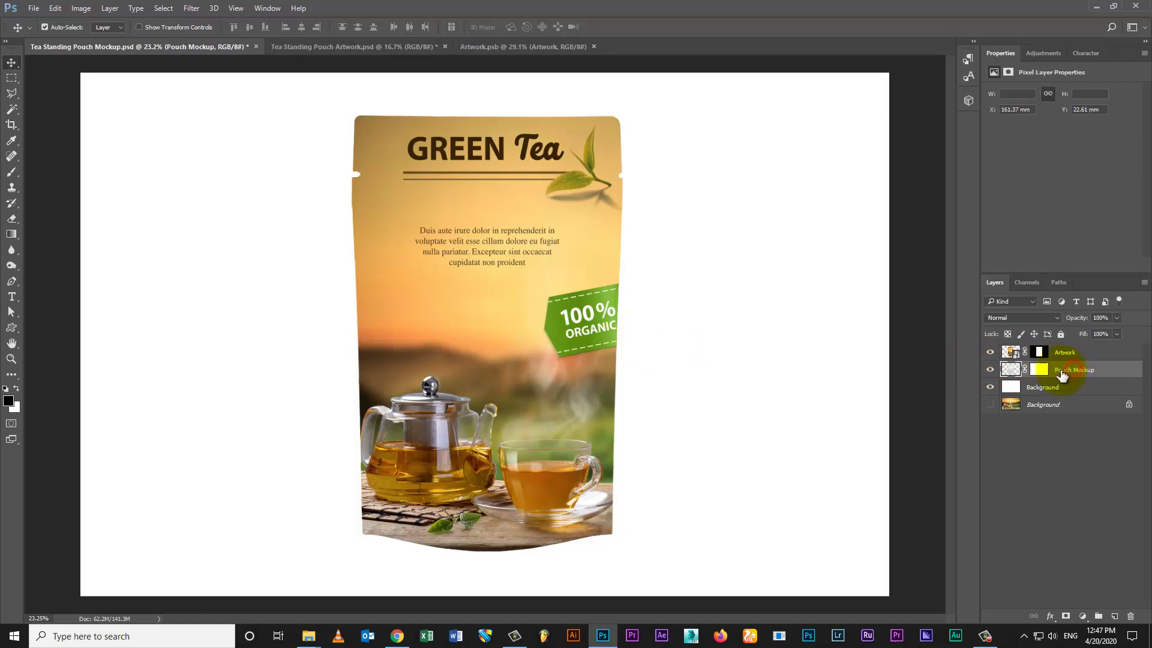
{"action": "left_click", "coordinate": [109, 7]}
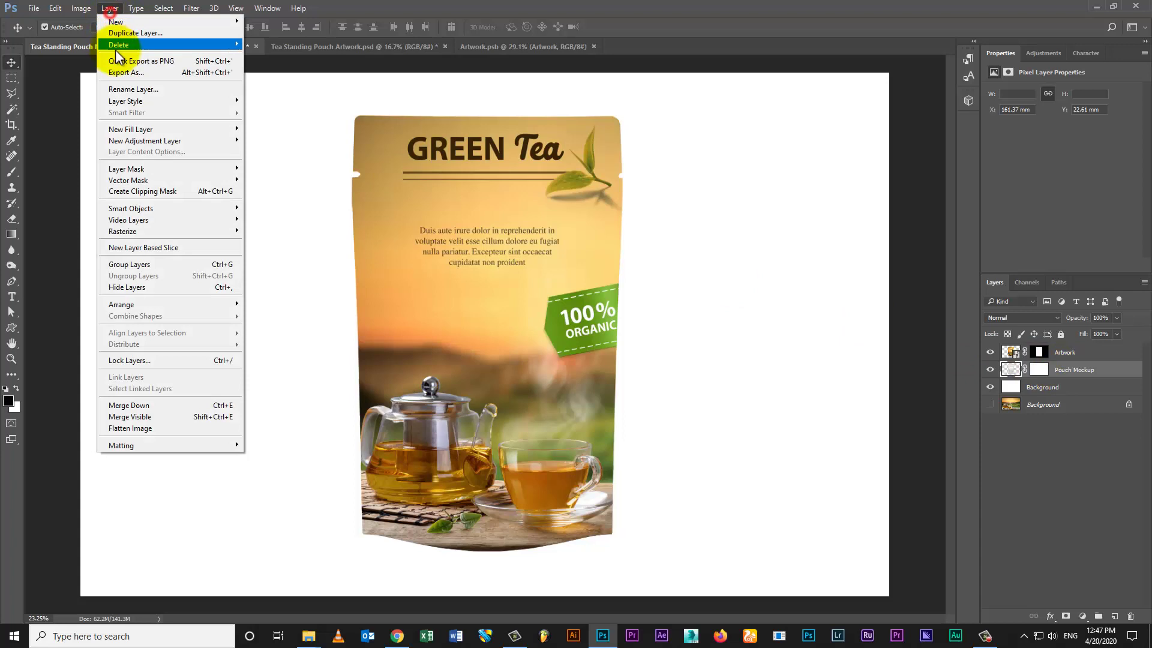
{"action": "left_click", "coordinate": [126, 36]}
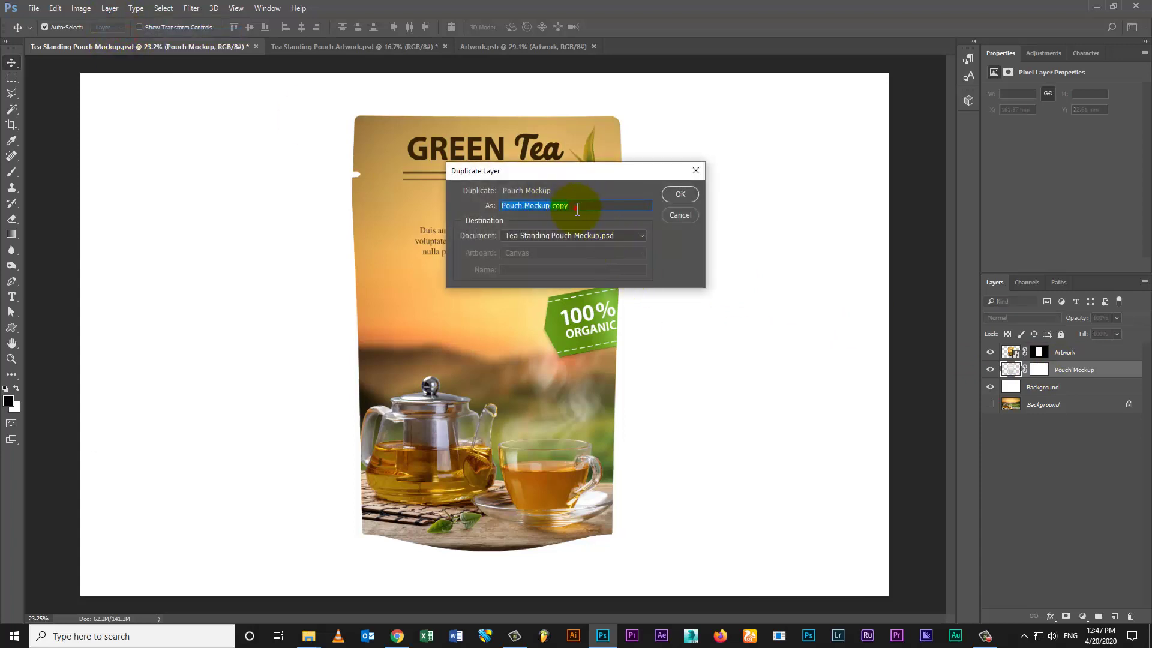
{"action": "type", "text": "Shades"}
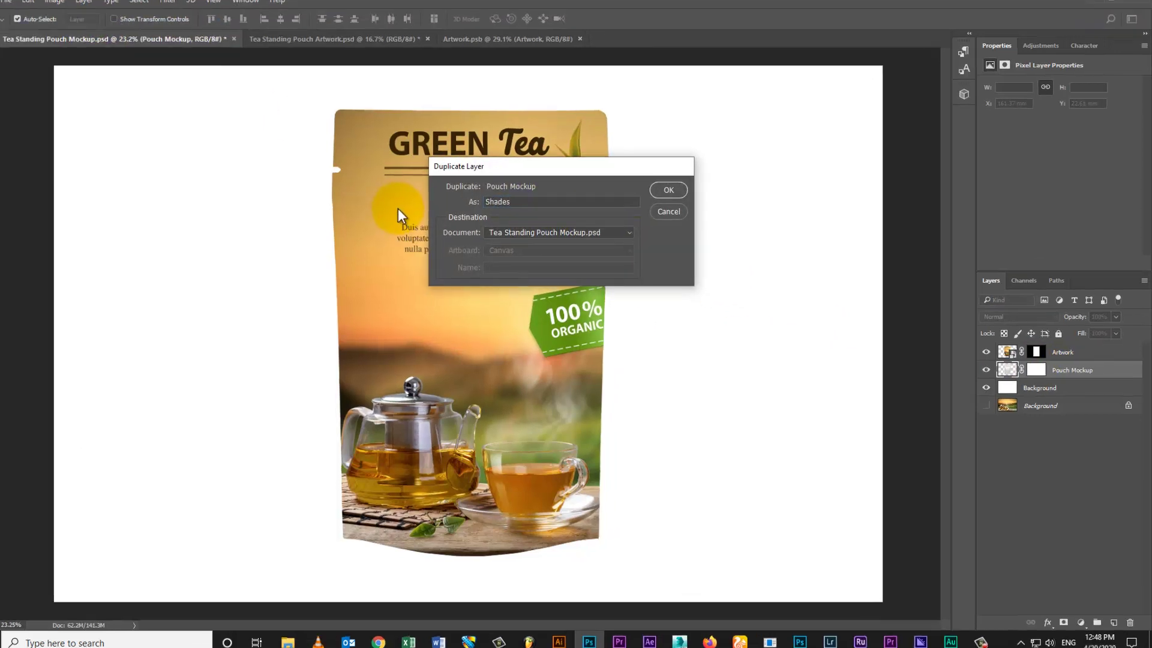
{"action": "key", "text": "Return"}
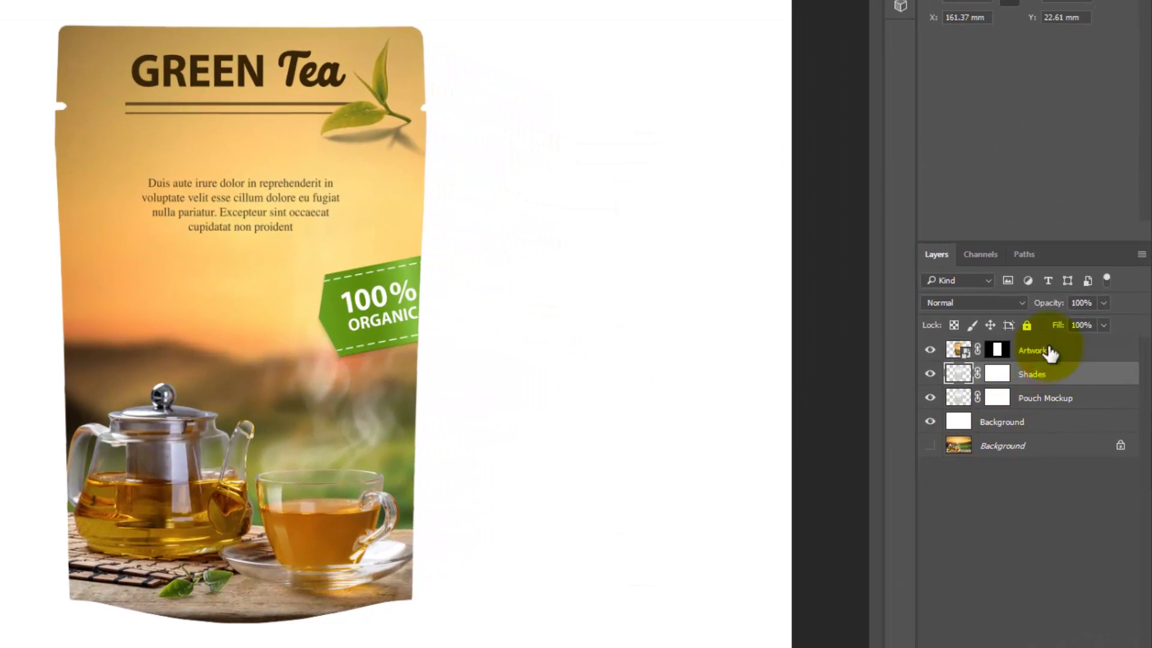
Step: Move Shades above Artwork and set its blend mode to Linear Burn
{"action": "left_click_drag", "start_coordinate": [1049, 354], "coordinate": [1046, 346]}
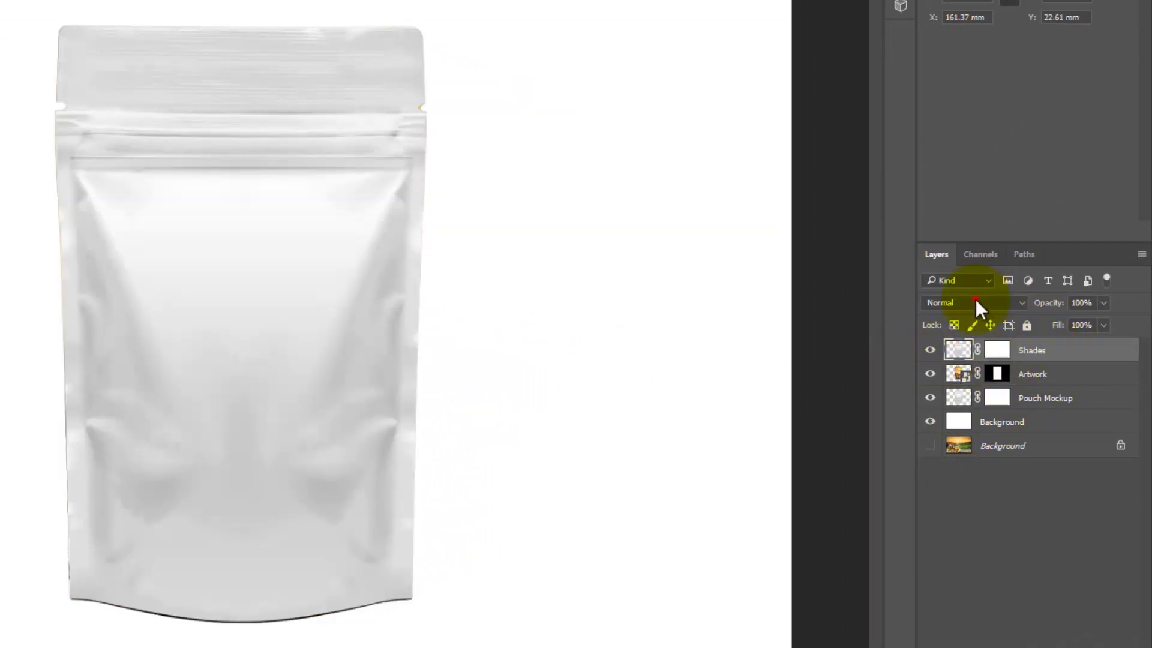
{"action": "left_click", "coordinate": [975, 303]}
{"action": "left_click", "coordinate": [957, 364]}
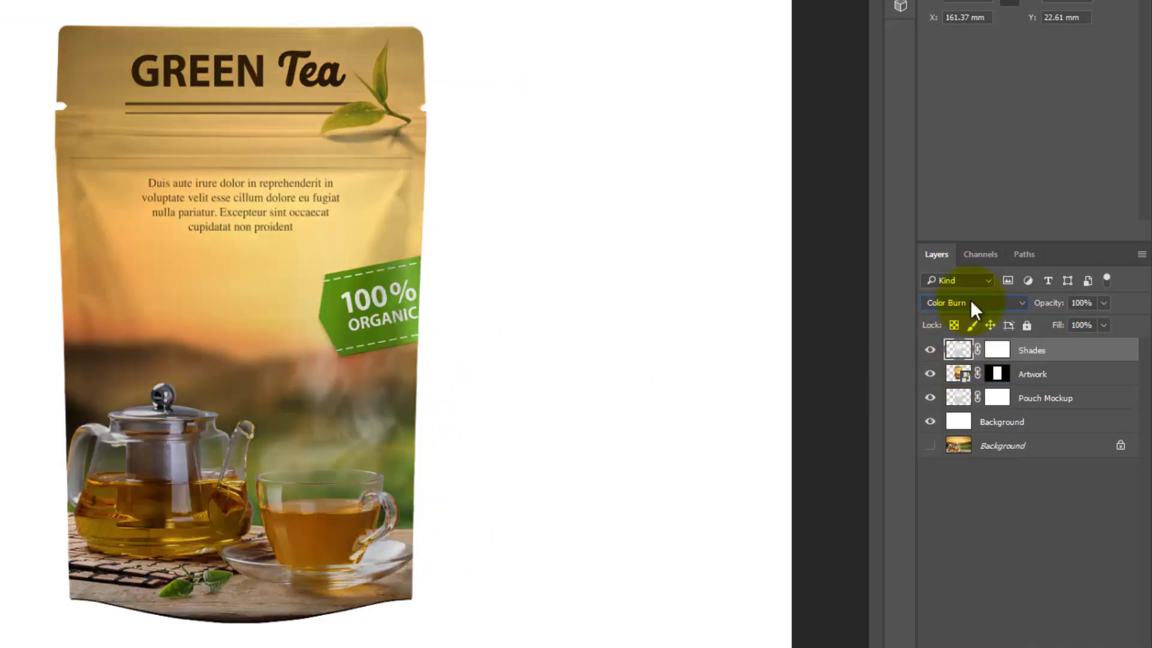
{"action": "scroll", "coordinate": [970, 300], "scroll_direction": "down", "scroll_amount": 1}
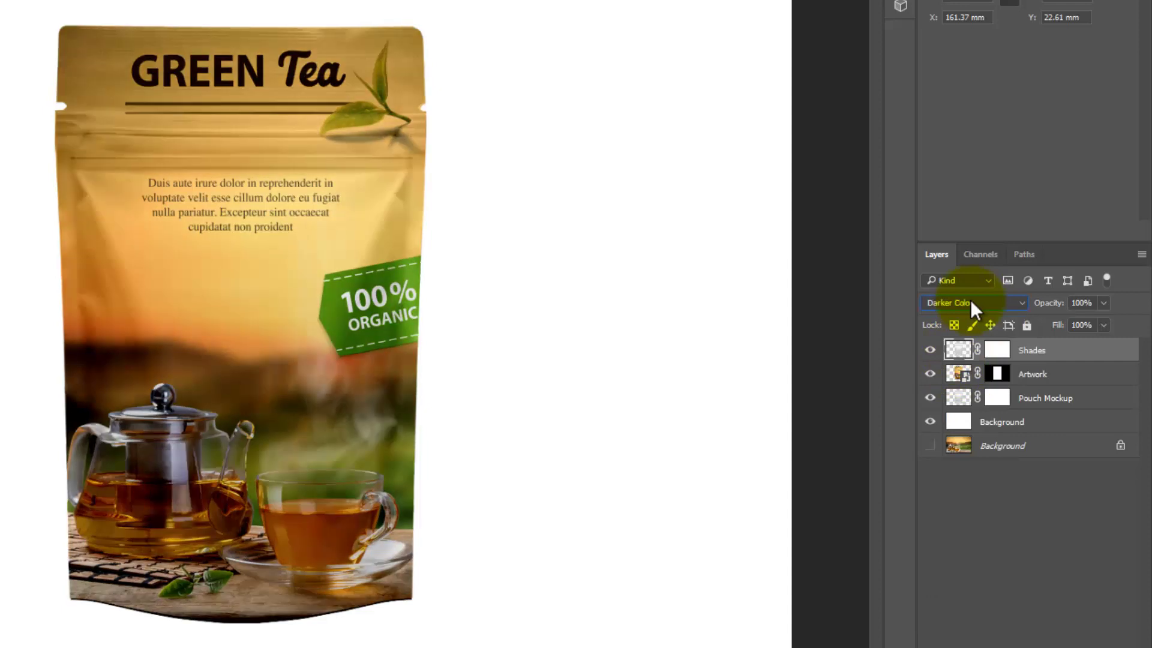
{"action": "scroll", "coordinate": [971, 300], "scroll_direction": "up", "scroll_amount": 2}
{"action": "scroll", "coordinate": [967, 305], "scroll_direction": "up", "scroll_amount": 1}
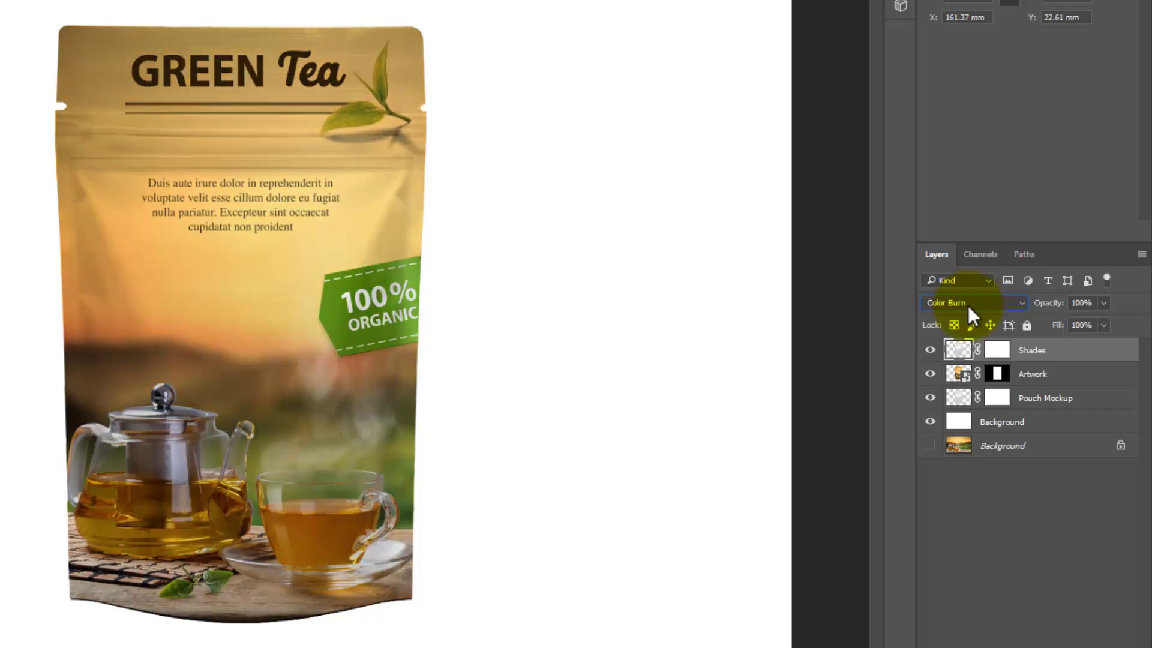
{"action": "scroll", "coordinate": [967, 305], "scroll_direction": "down", "scroll_amount": 1}
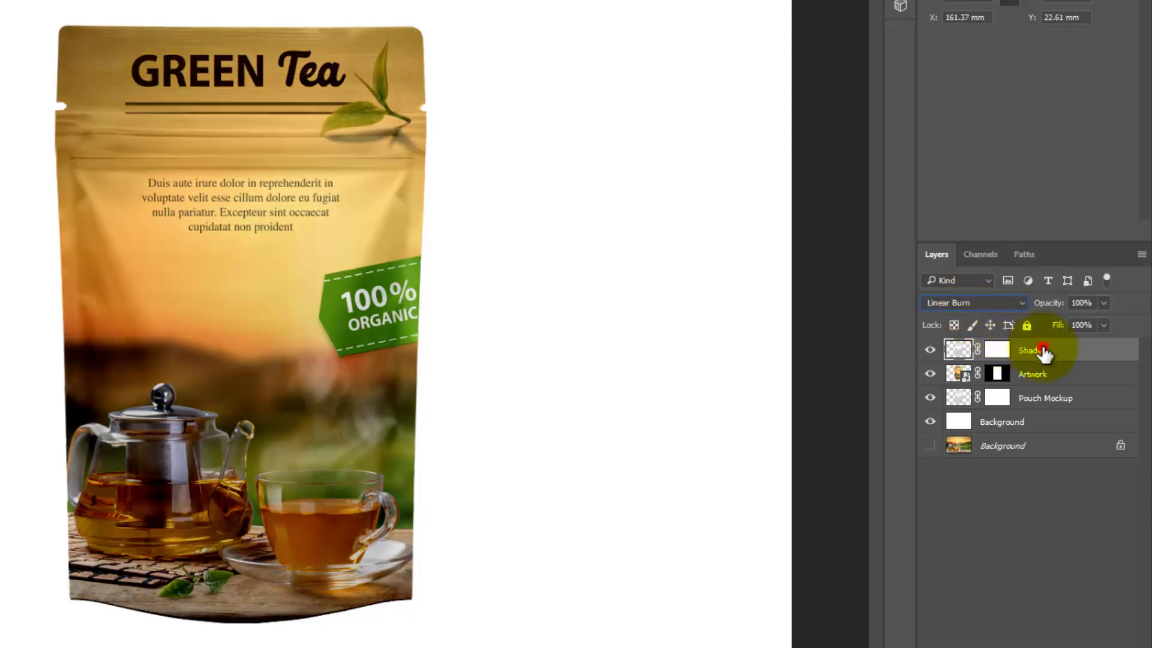
Step: Lower the Shades layer's fill to 75%
{"action": "left_click", "coordinate": [1094, 325]}
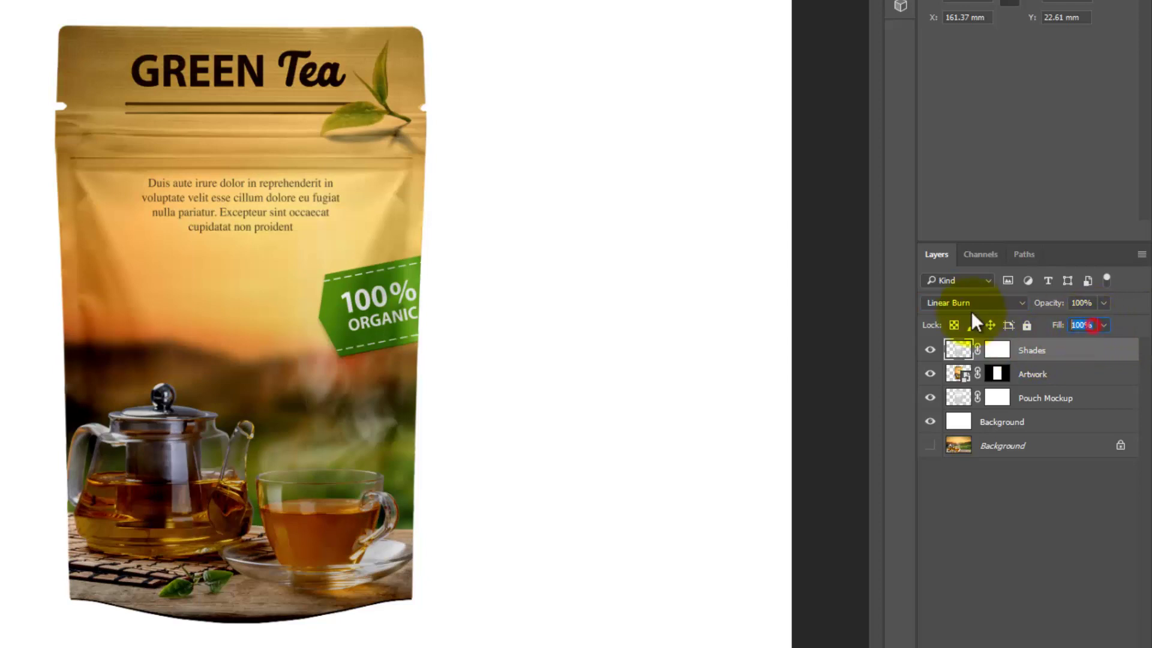
{"action": "type", "text": "75"}
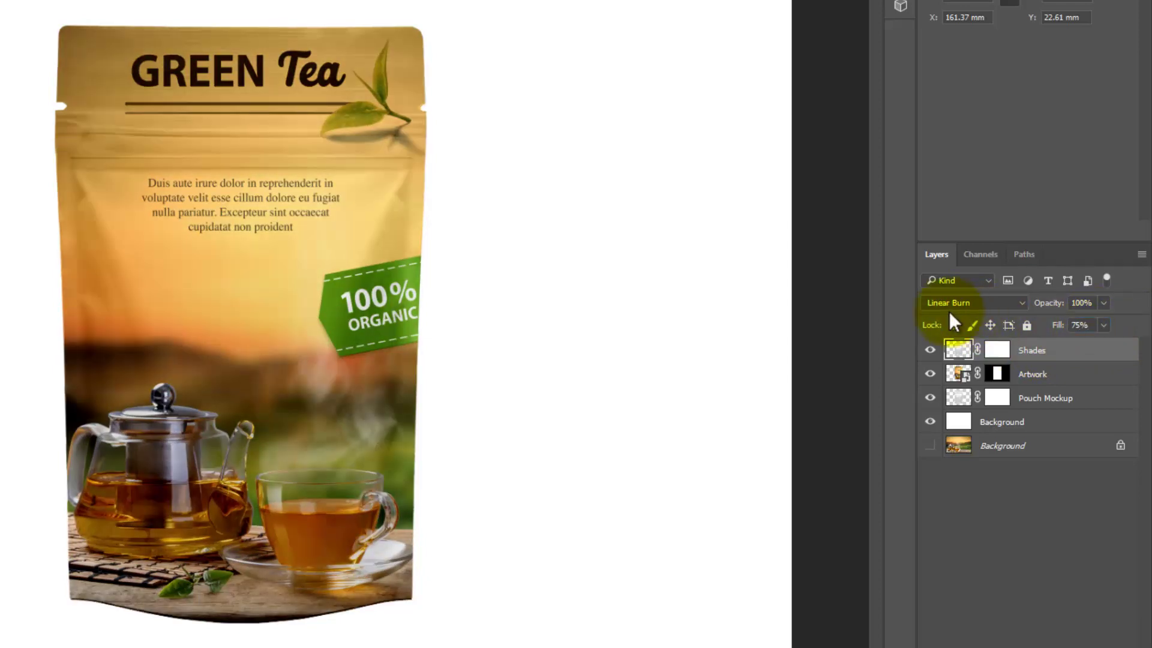
{"action": "left_click", "coordinate": [562, 328]}
{"action": "left_click", "coordinate": [261, 298]}
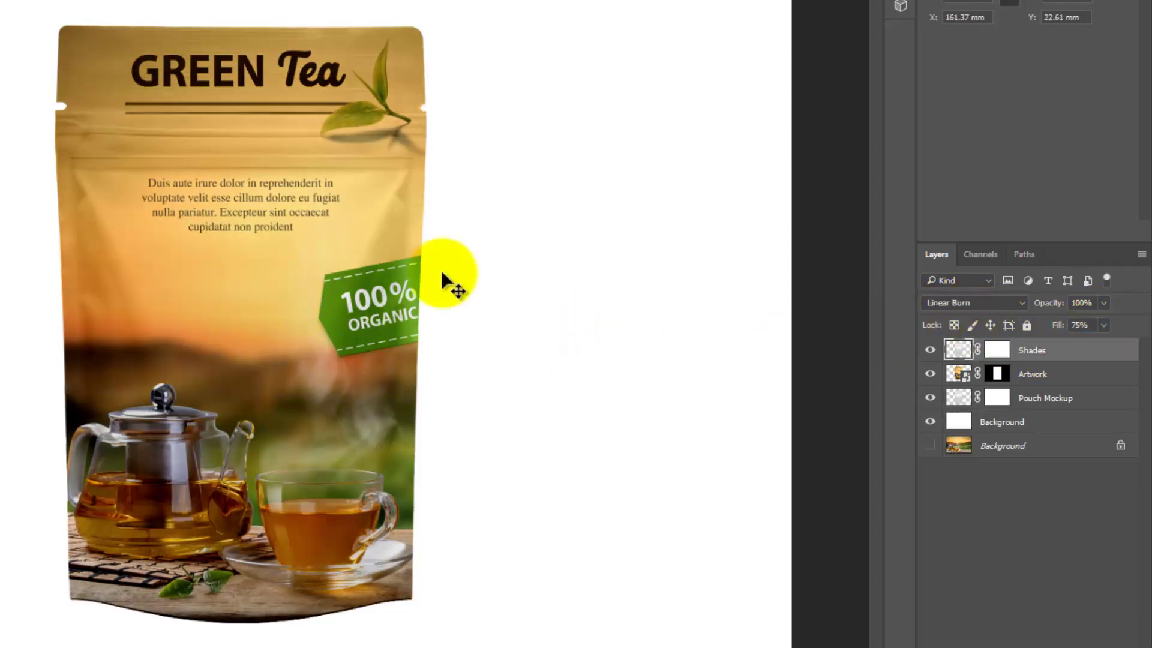
{"action": "left_click", "coordinate": [958, 373]}
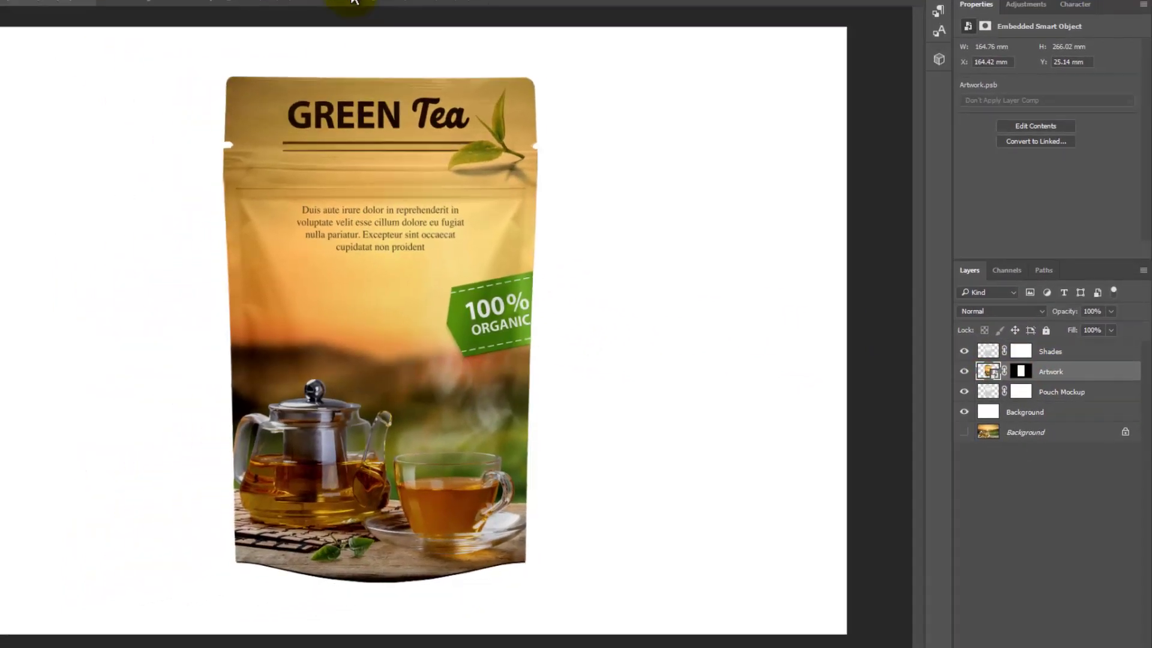
Step: In the Tea Standing Pouch Artwork document, move the paragraph text slightly lower, checking the mockup
{"action": "left_click", "coordinate": [355, 1]}
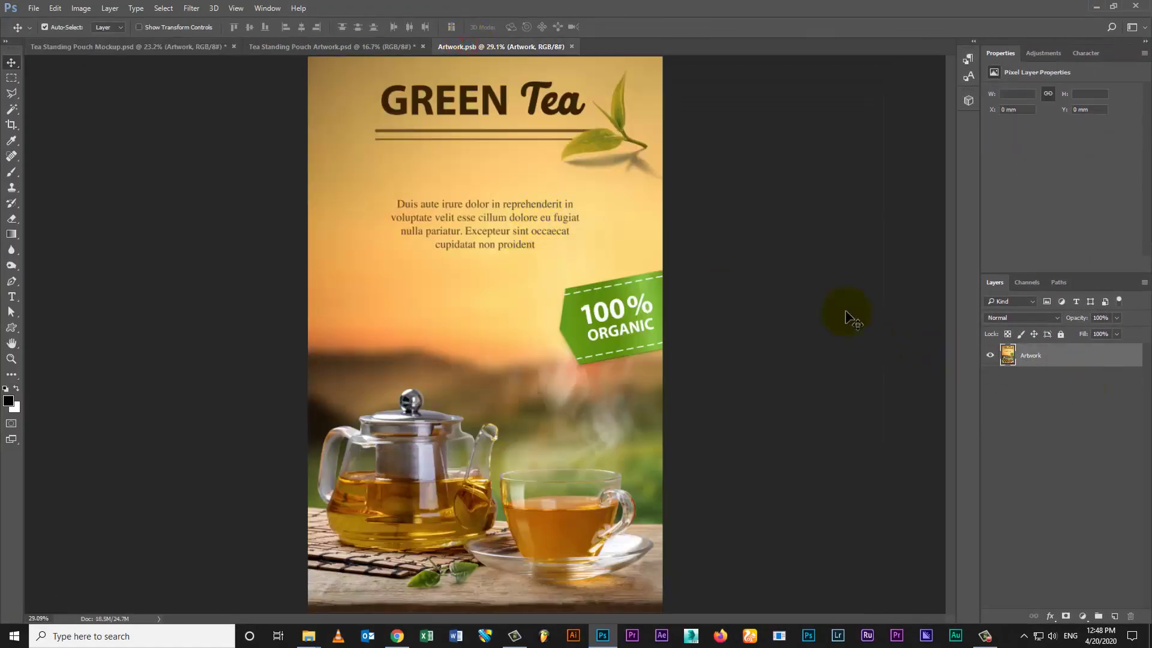
{"action": "left_click", "coordinate": [343, 49]}
{"action": "left_click", "coordinate": [1004, 374]}
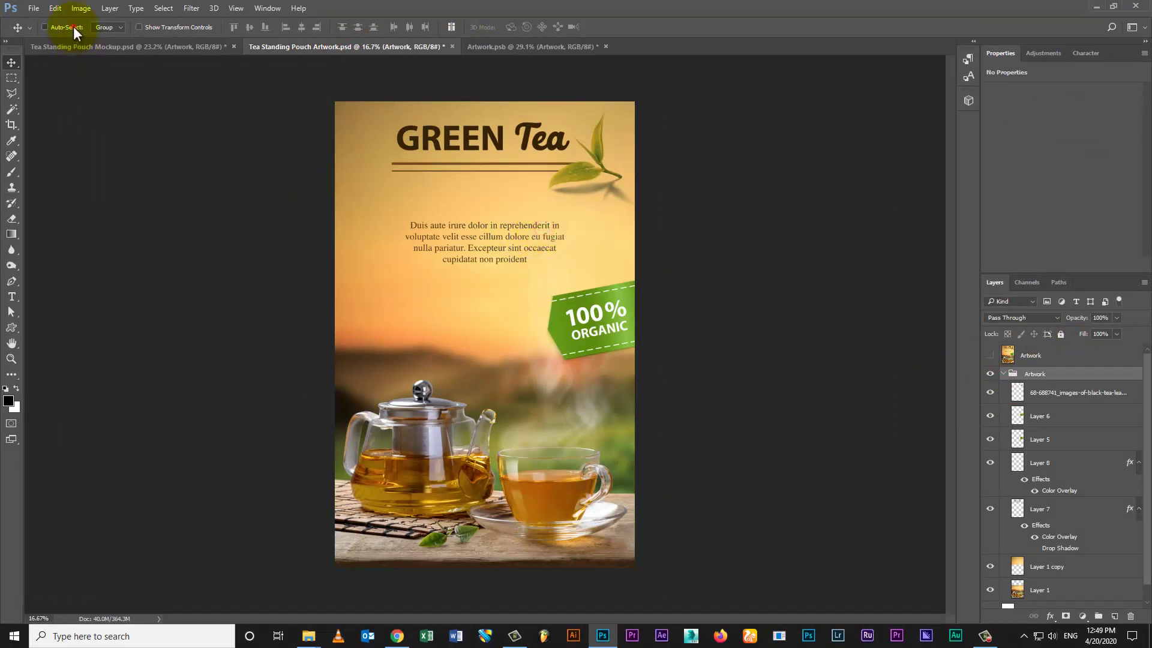
{"action": "left_click", "coordinate": [479, 252]}
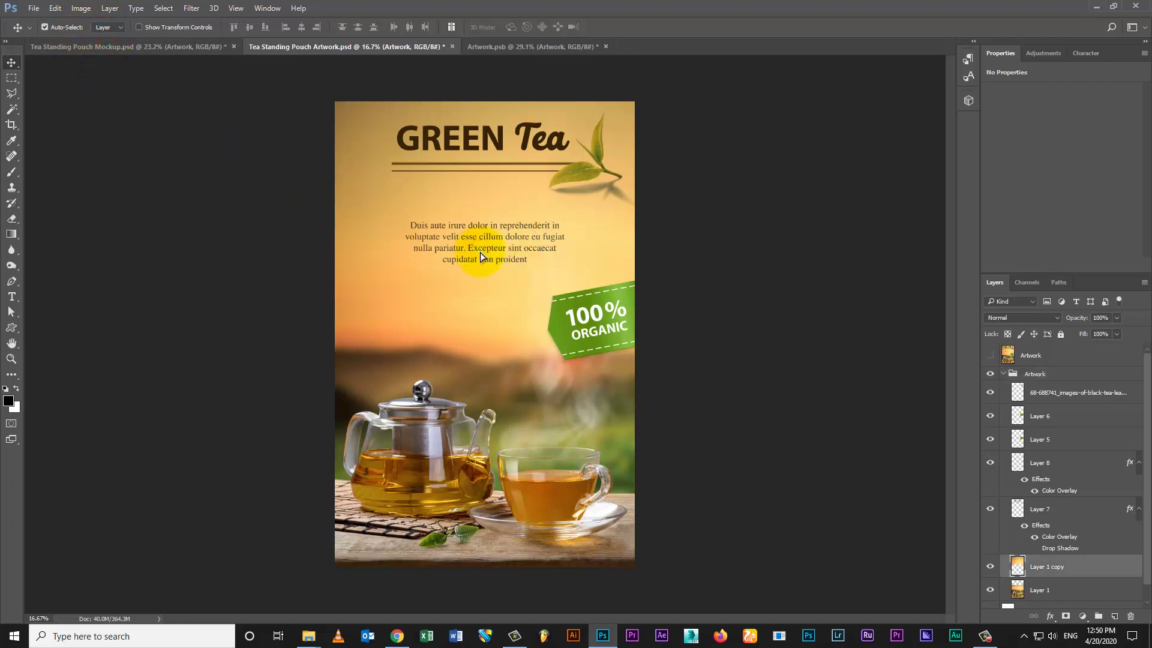
{"action": "left_click_drag", "start_coordinate": [480, 252], "coordinate": [480, 276]}
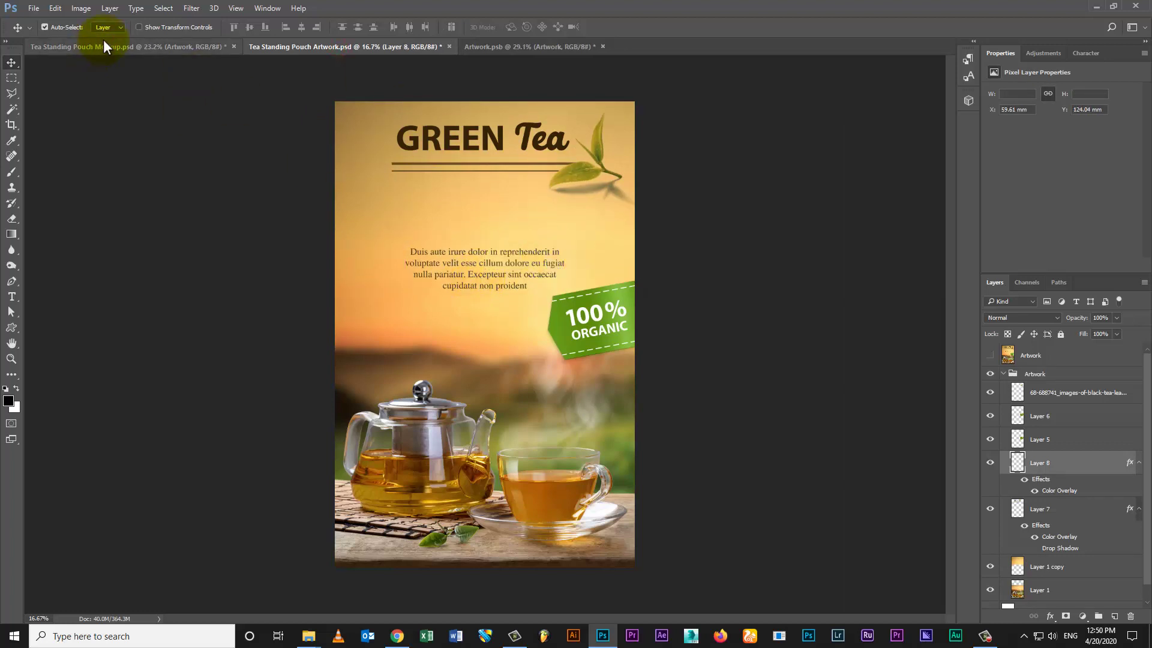
{"action": "left_click", "coordinate": [145, 45]}
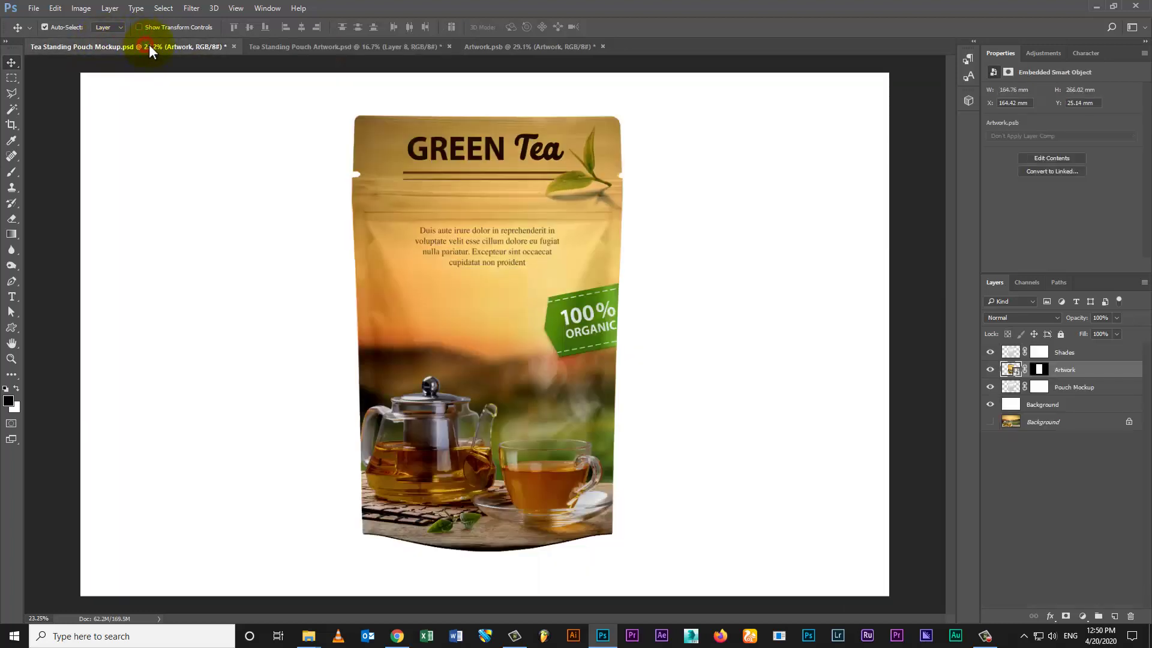
{"action": "left_click", "coordinate": [287, 48]}
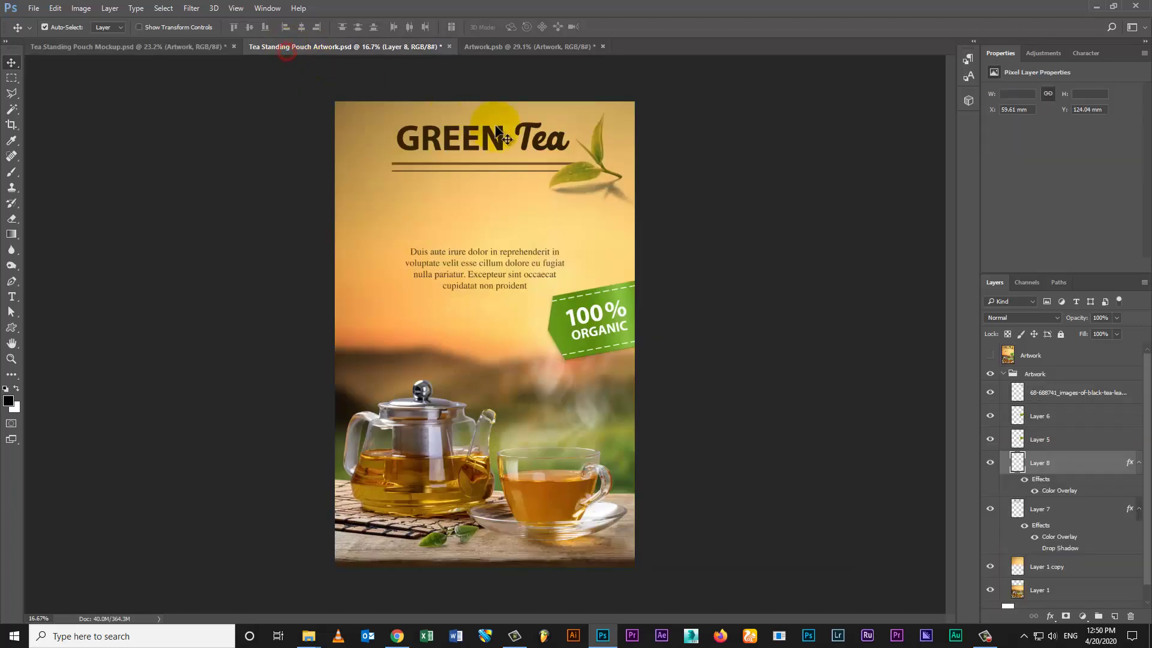
{"action": "left_click", "coordinate": [146, 47]}
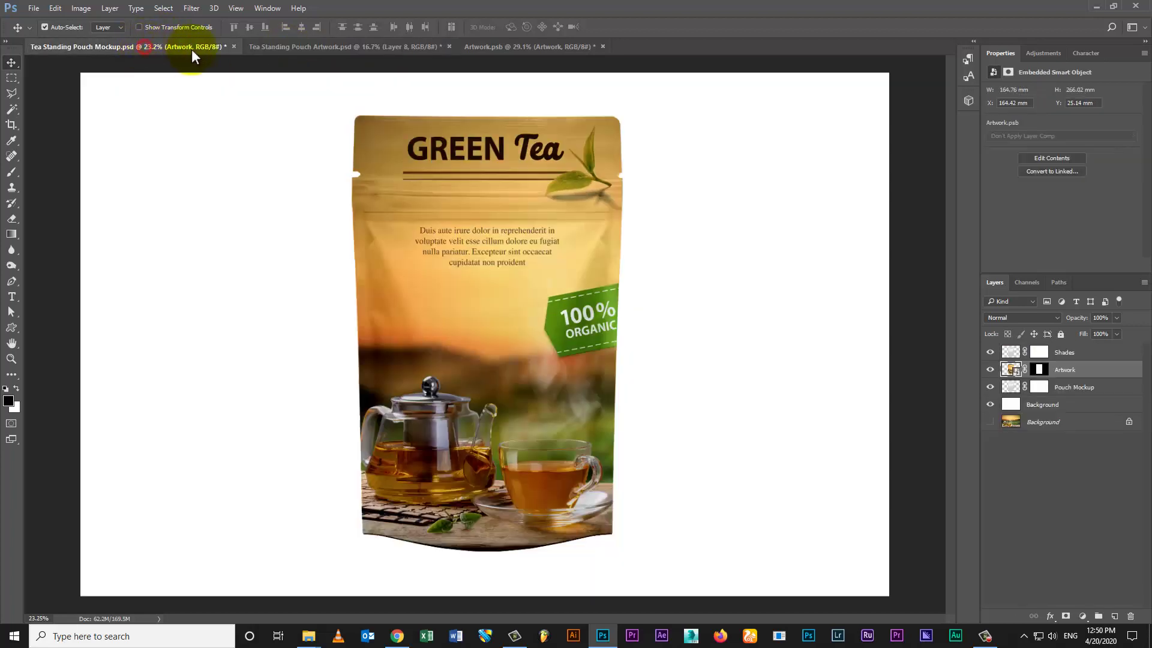
{"action": "left_click", "coordinate": [276, 44]}
Step: Shift the title, lines and leaf slightly down-right
{"action": "left_click", "coordinate": [540, 152]}
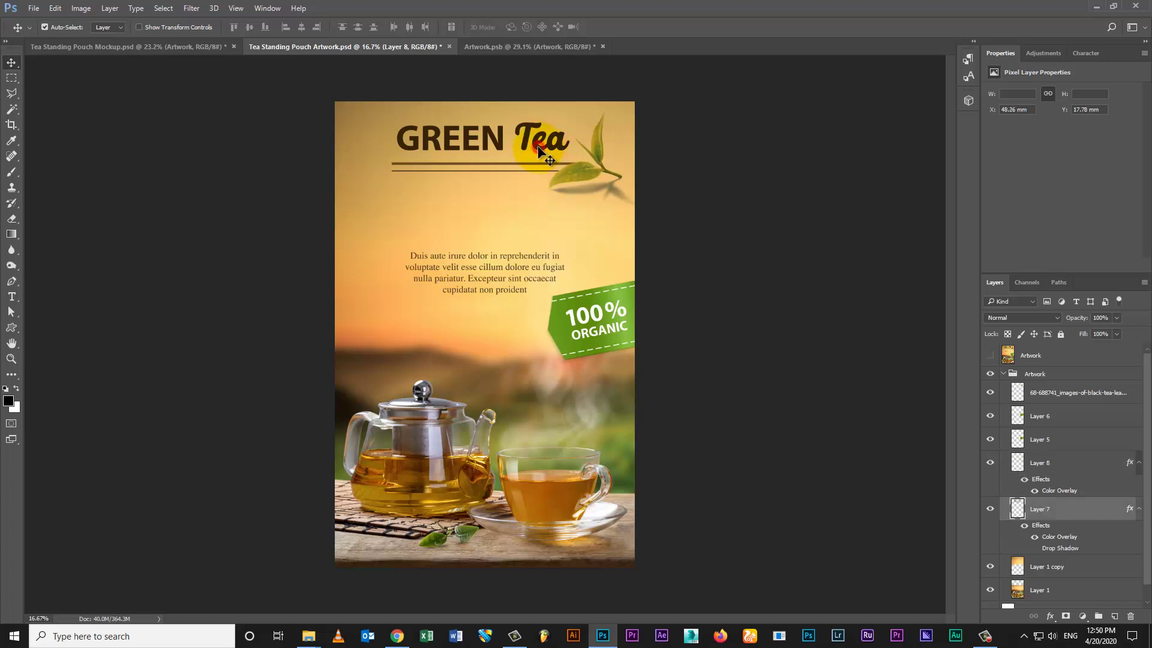
{"action": "left_click", "coordinate": [590, 176]}
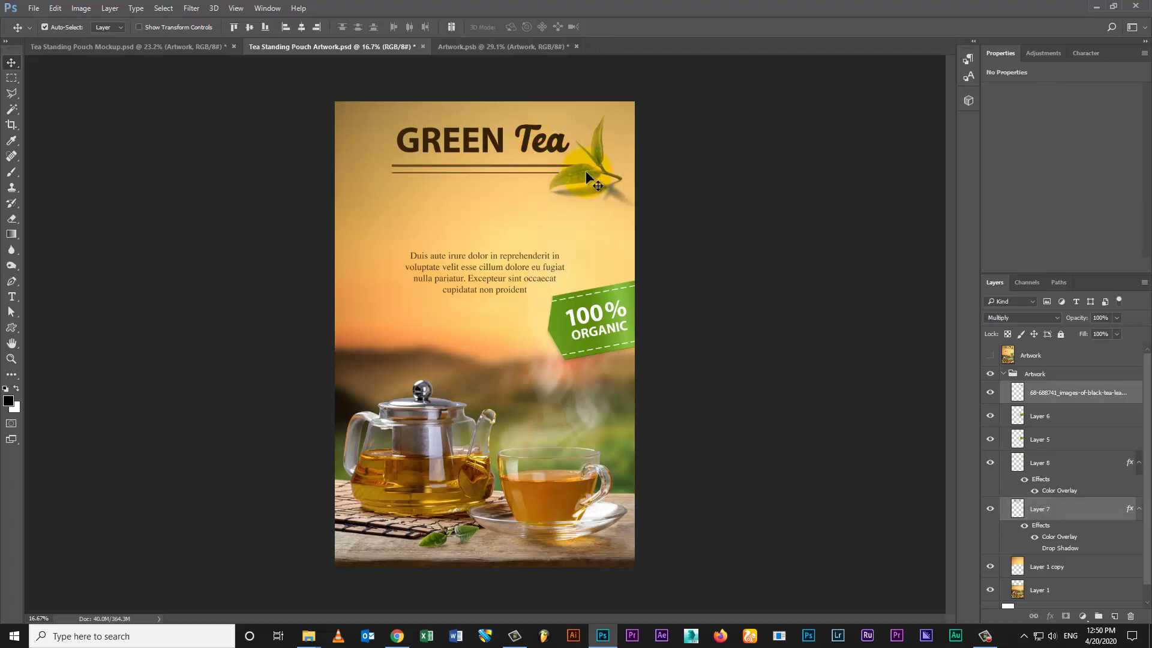
{"action": "left_click", "coordinate": [145, 48]}
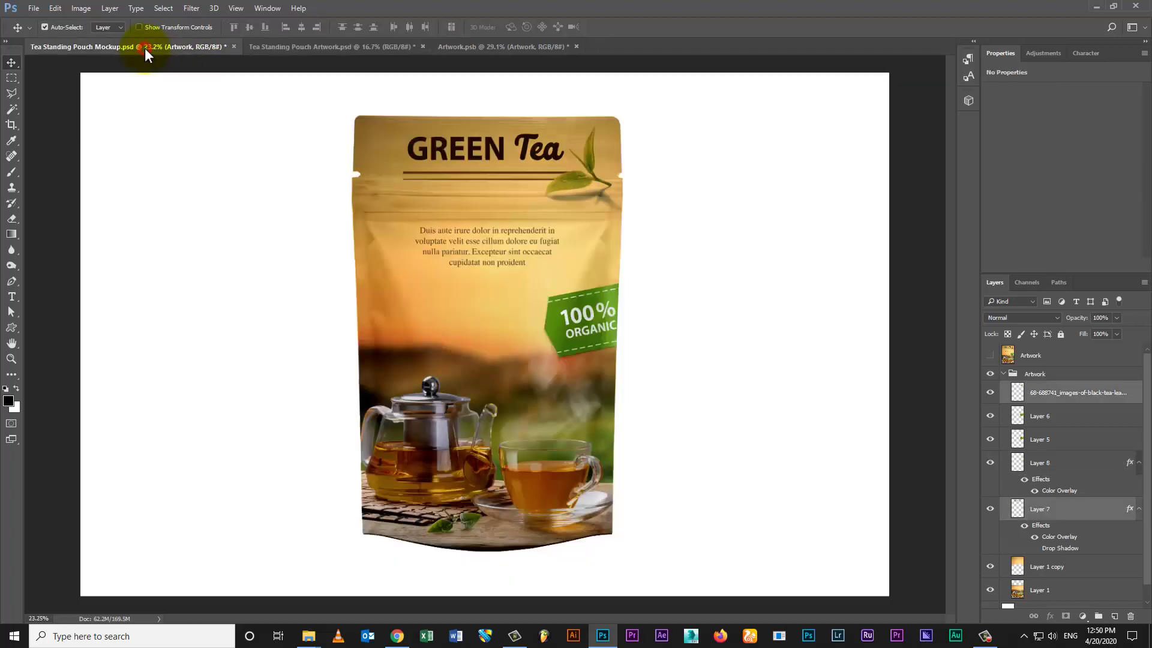
{"action": "left_click", "coordinate": [306, 48]}
{"action": "left_click_drag", "start_coordinate": [603, 157], "coordinate": [622, 175]}
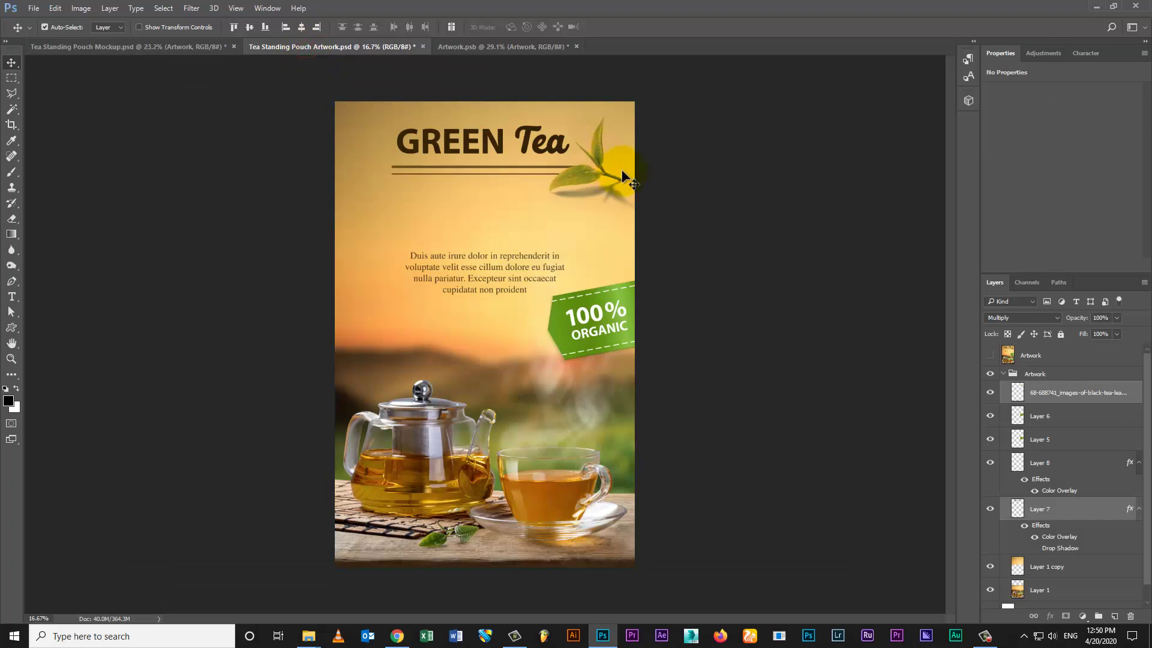
{"action": "left_click", "coordinate": [693, 186]}
{"action": "left_click", "coordinate": [1032, 378]}
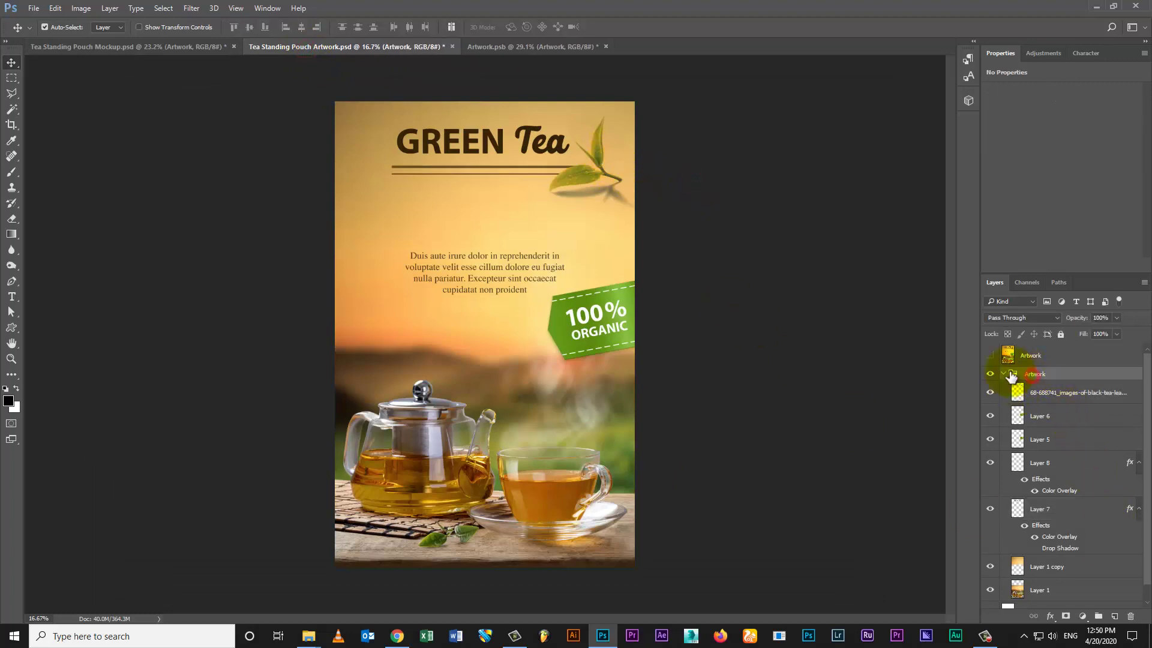
Step: Merge a copy of the Artwork group into one layer and copy the whole canvas
{"action": "key", "text": "ctrl"}
{"action": "key", "text": "ctrl+e"}
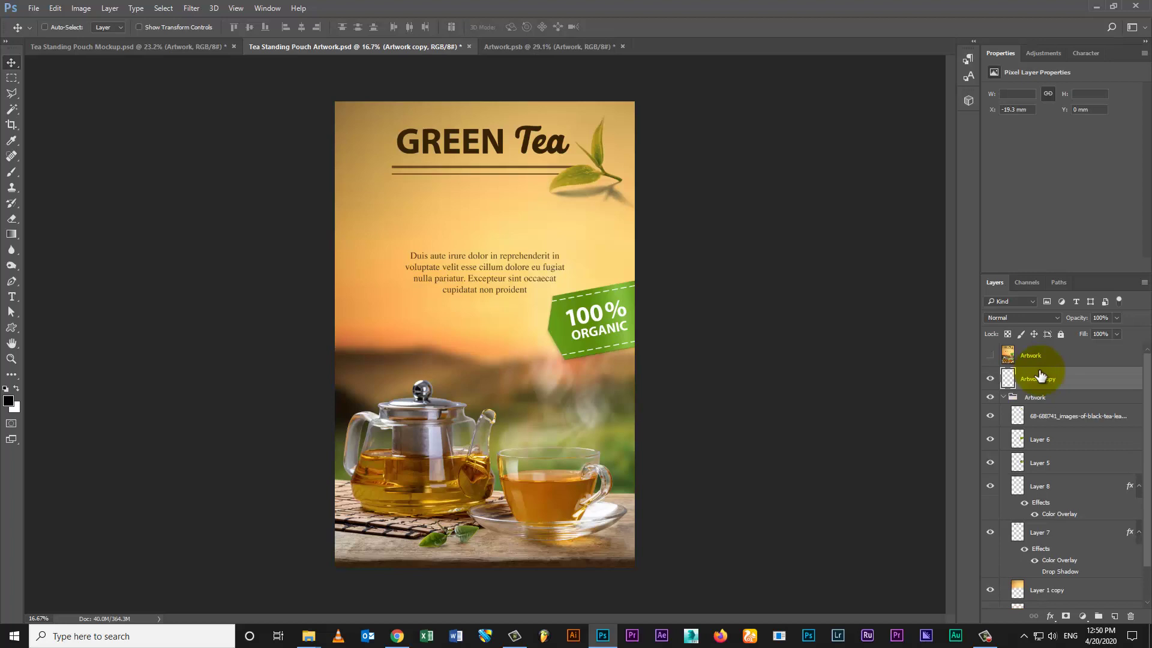
{"action": "key", "text": "ctrl+a"}
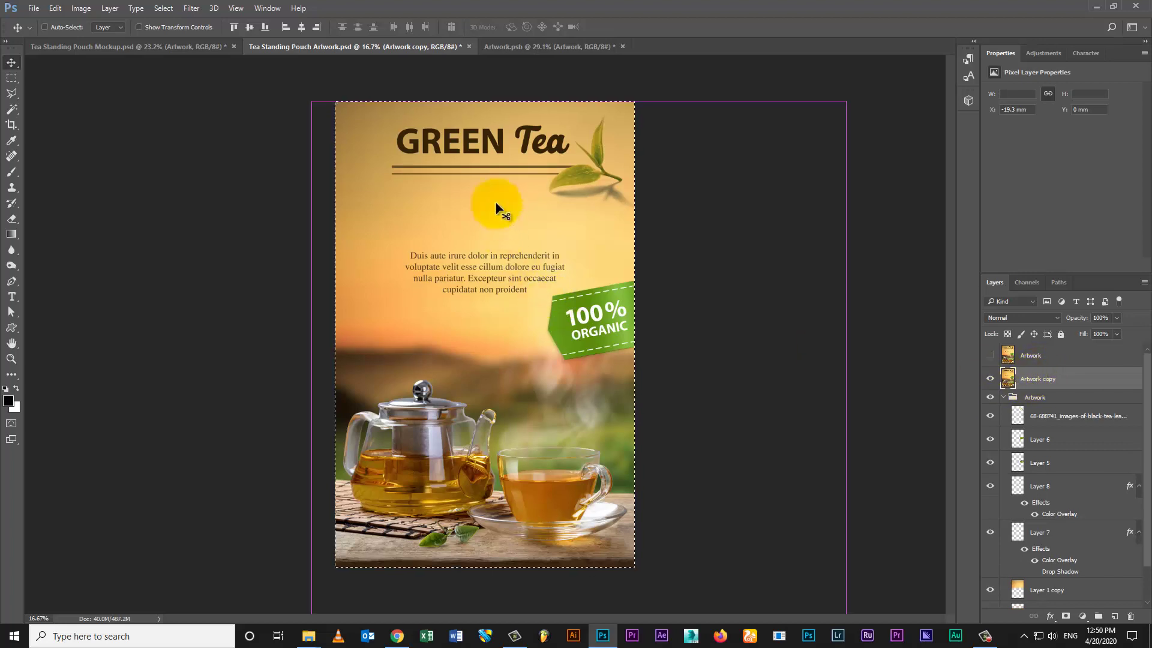
{"action": "key", "text": "ctrl+c"}
Step: Paste it into Artwork.psb, scale it to about 68%, and save
{"action": "left_click", "coordinate": [524, 45]}
{"action": "key", "text": "ctrl+v"}
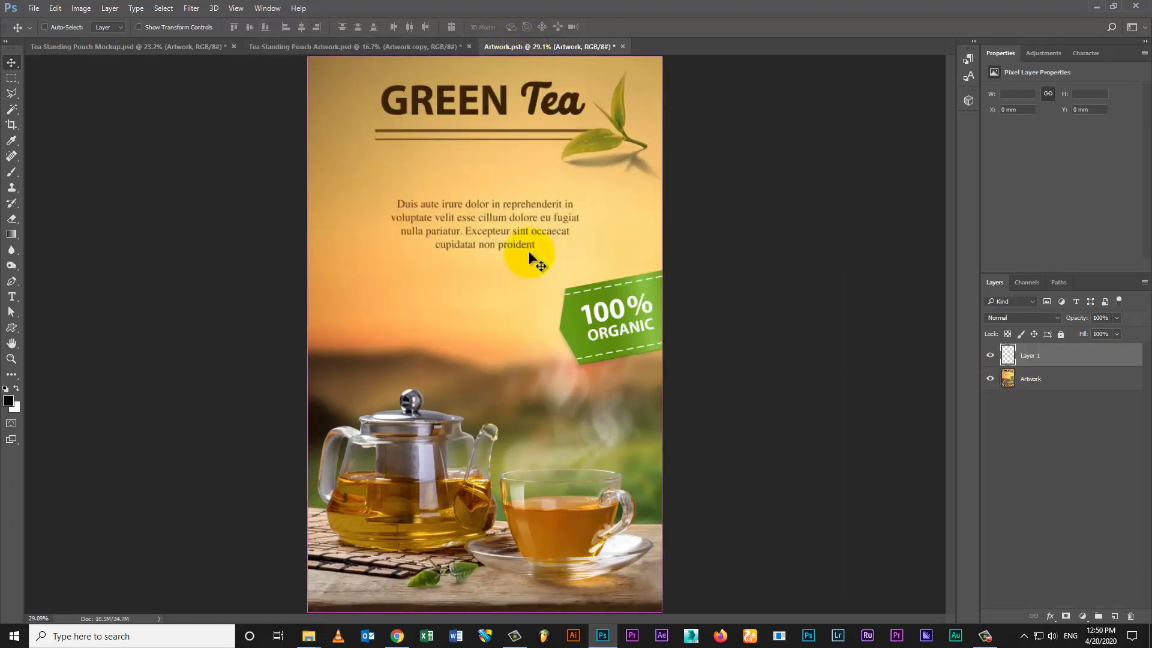
{"action": "key", "text": "ctrl+t"}
{"action": "key", "text": "ctrl+0"}
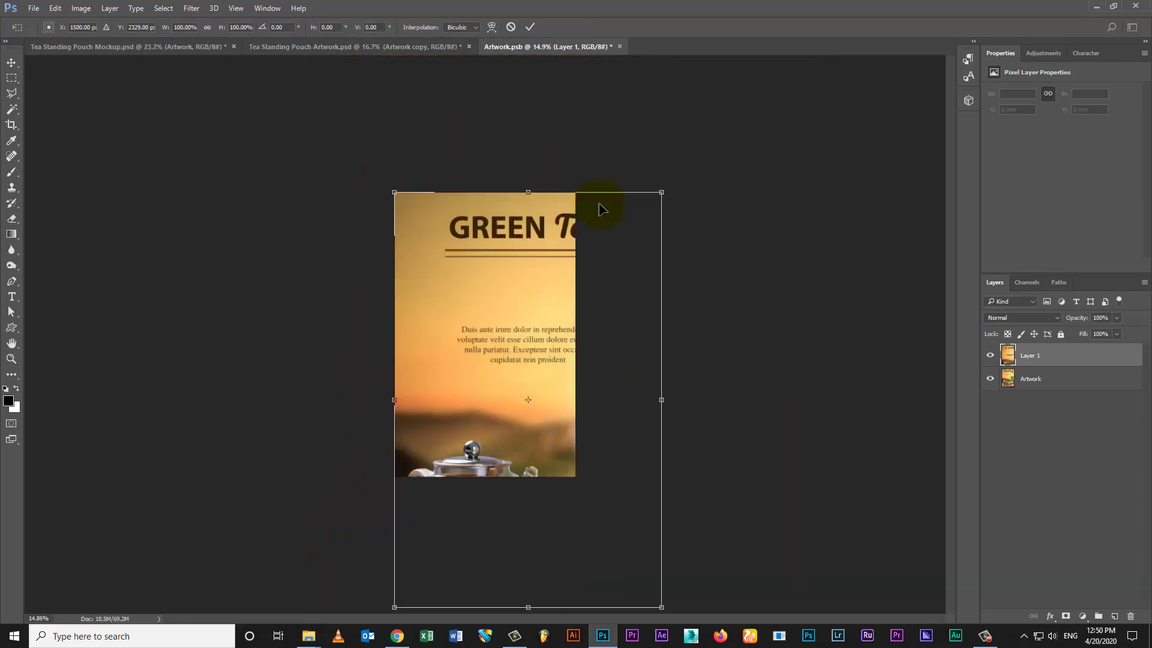
{"action": "left_click_drag", "start_coordinate": [662, 604], "coordinate": [577, 474]}
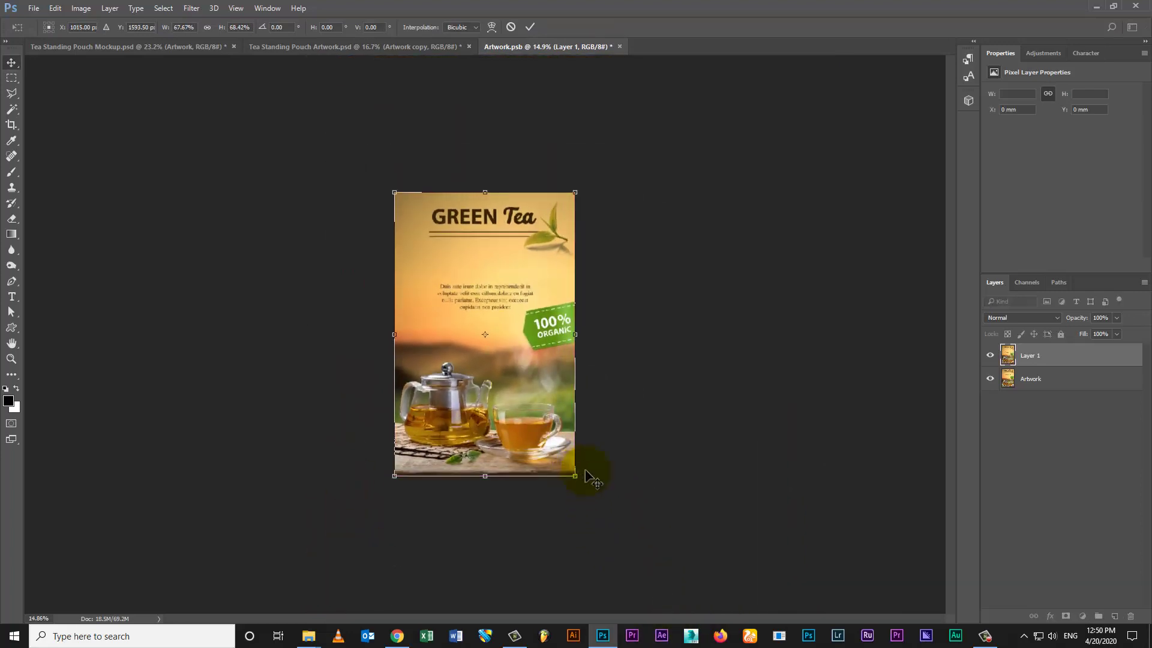
{"action": "key", "text": "Return"}
{"action": "key", "text": "ctrl+s"}
{"action": "left_click", "coordinate": [153, 49]}
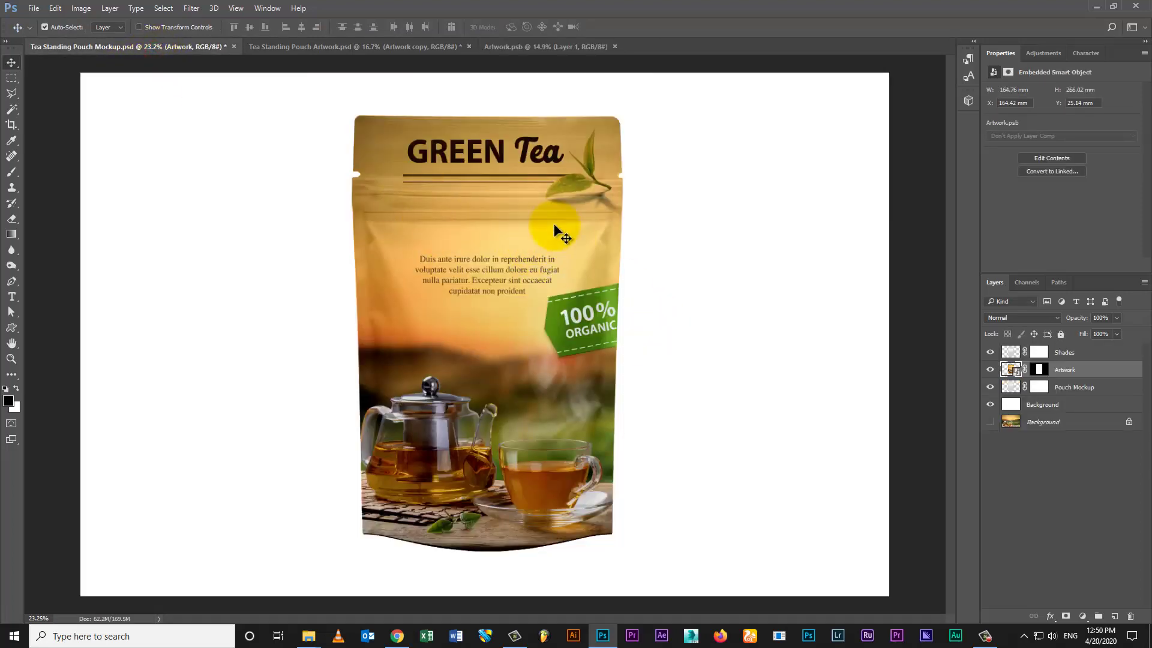
Step: Merge copies of Shades and Artwork into one layer, flip it, and move it below the pouch
{"action": "left_click", "coordinate": [1062, 352], "text": "shift"}
{"action": "key", "text": "ctrl+j"}
{"action": "key", "text": "ctrl+e"}
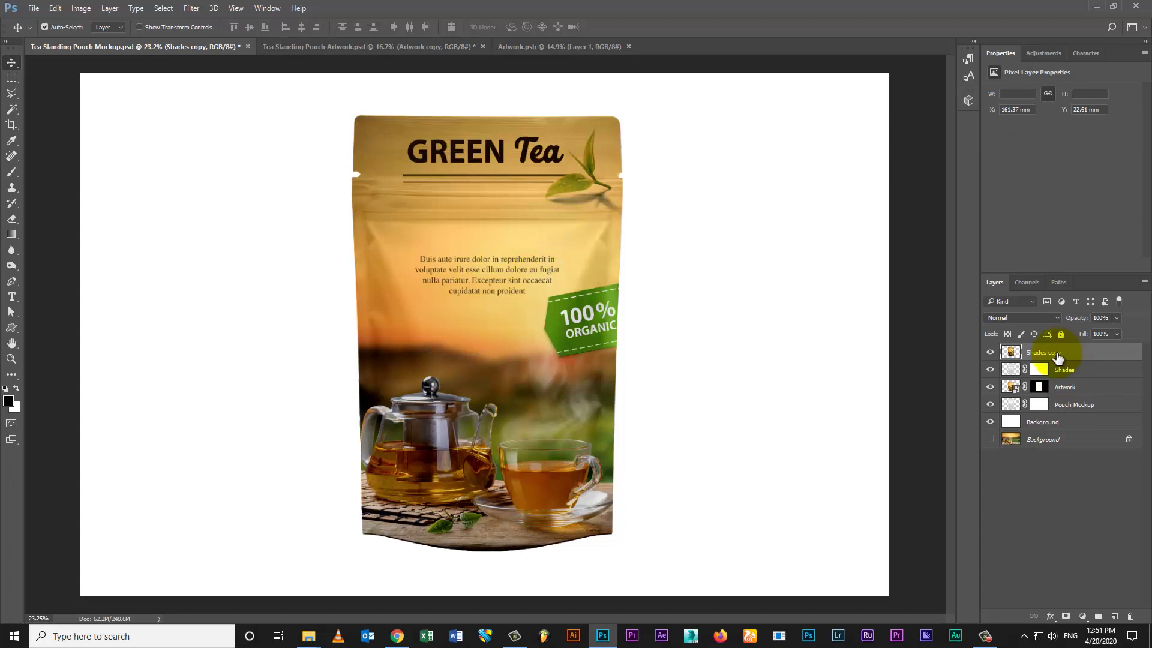
{"action": "key", "text": "ctrl+t"}
{"action": "right_click", "coordinate": [531, 238]}
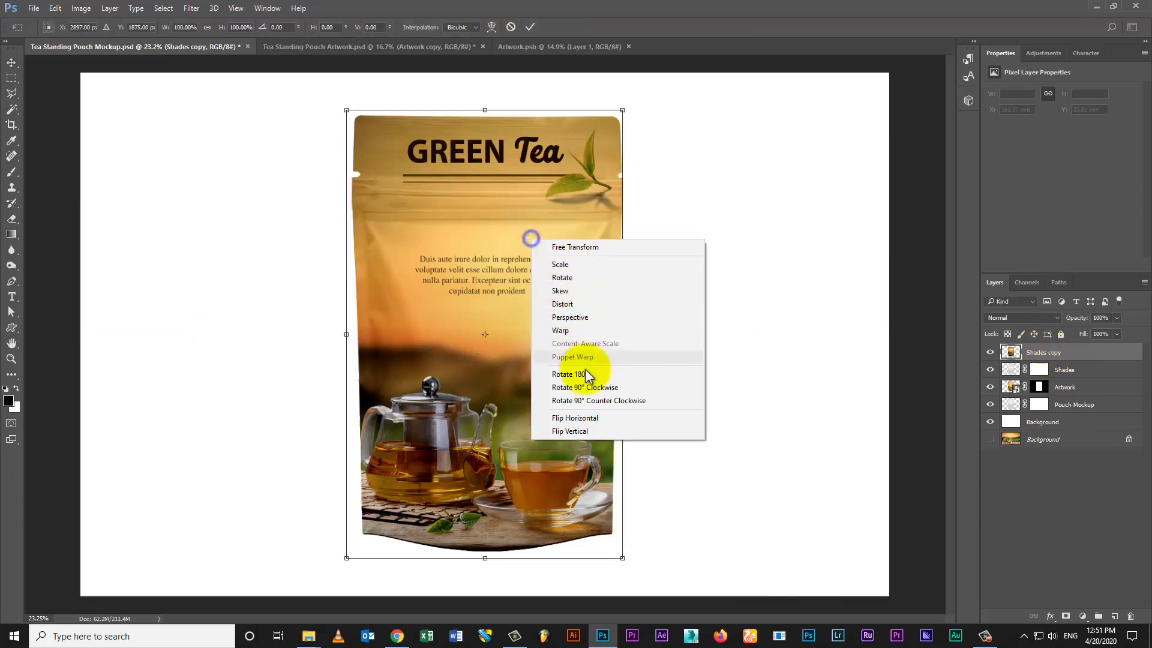
{"action": "left_click", "coordinate": [592, 418]}
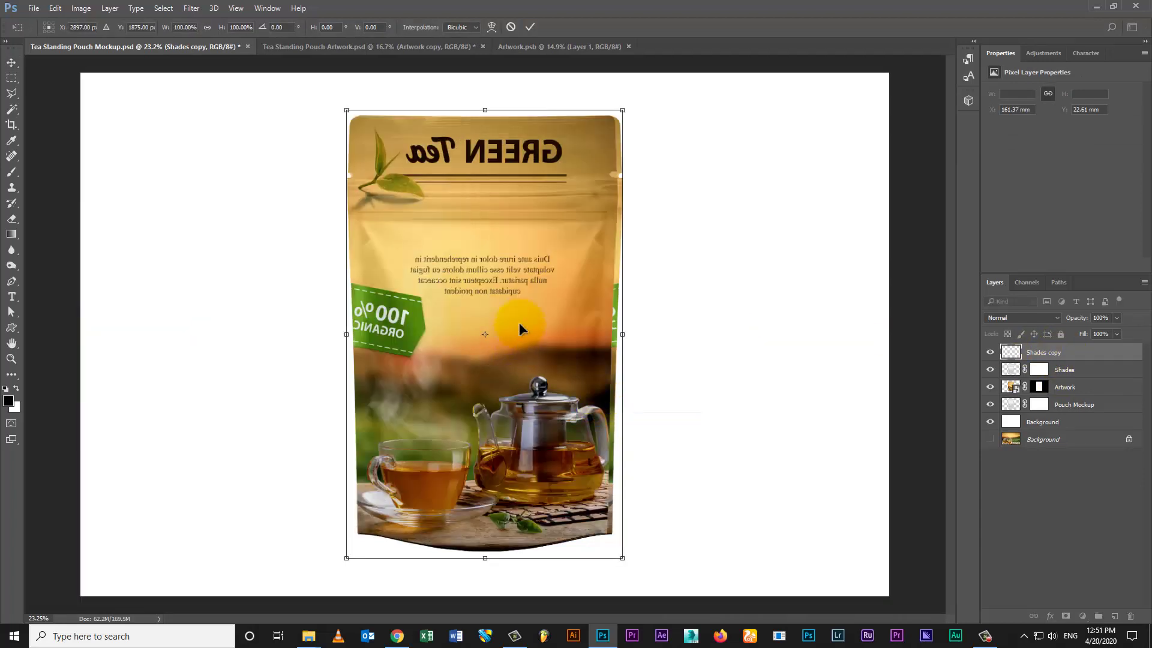
{"action": "right_click", "coordinate": [522, 290]}
{"action": "left_click", "coordinate": [553, 487]}
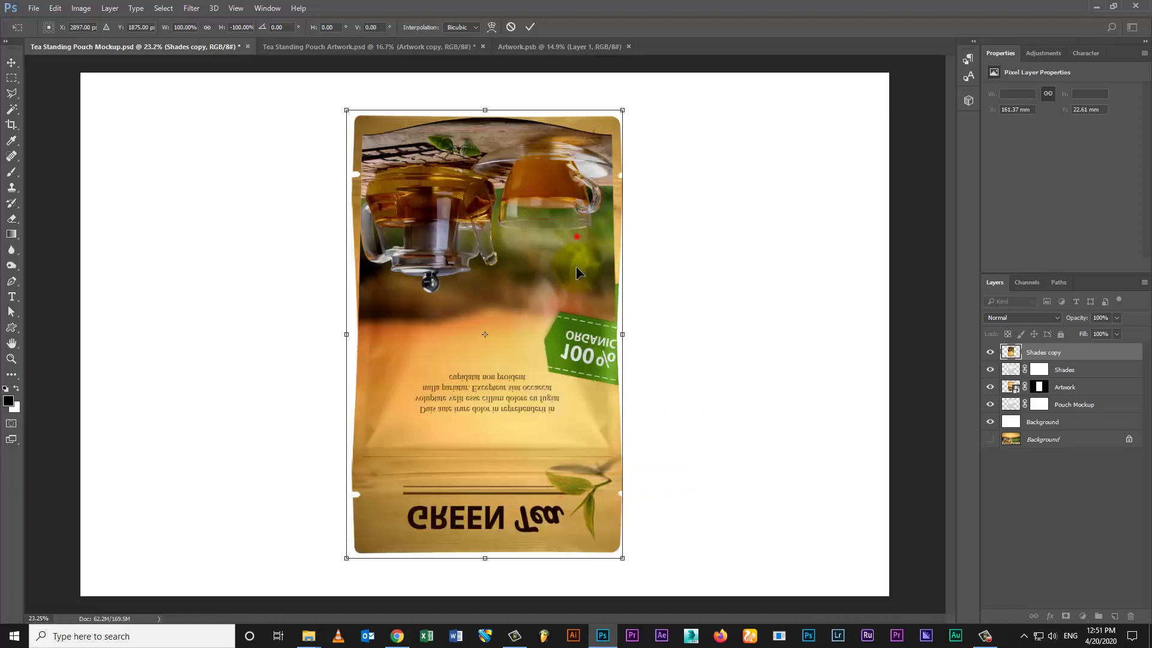
{"action": "left_click_drag", "start_coordinate": [575, 273], "coordinate": [563, 640]}
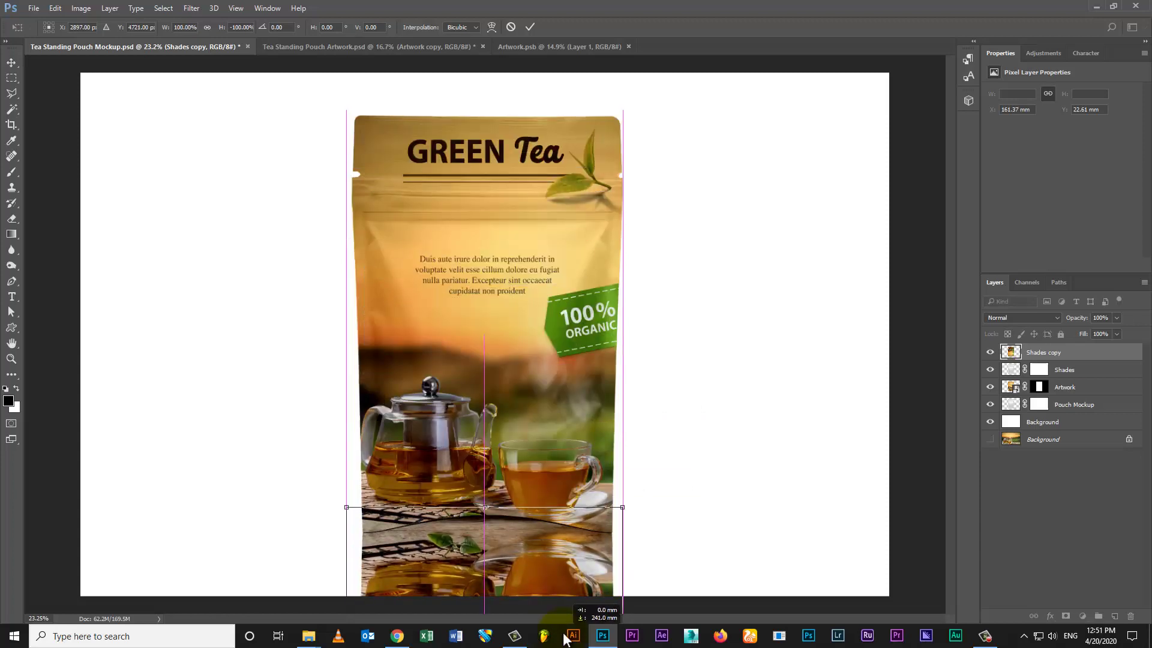
{"action": "left_click_drag", "start_coordinate": [564, 639], "coordinate": [564, 639]}
Step: Warp and scale the reflection to meet the pouch bottom, then place it beneath Pouch Mockup
{"action": "right_click", "coordinate": [551, 543]}
{"action": "left_click", "coordinate": [609, 430]}
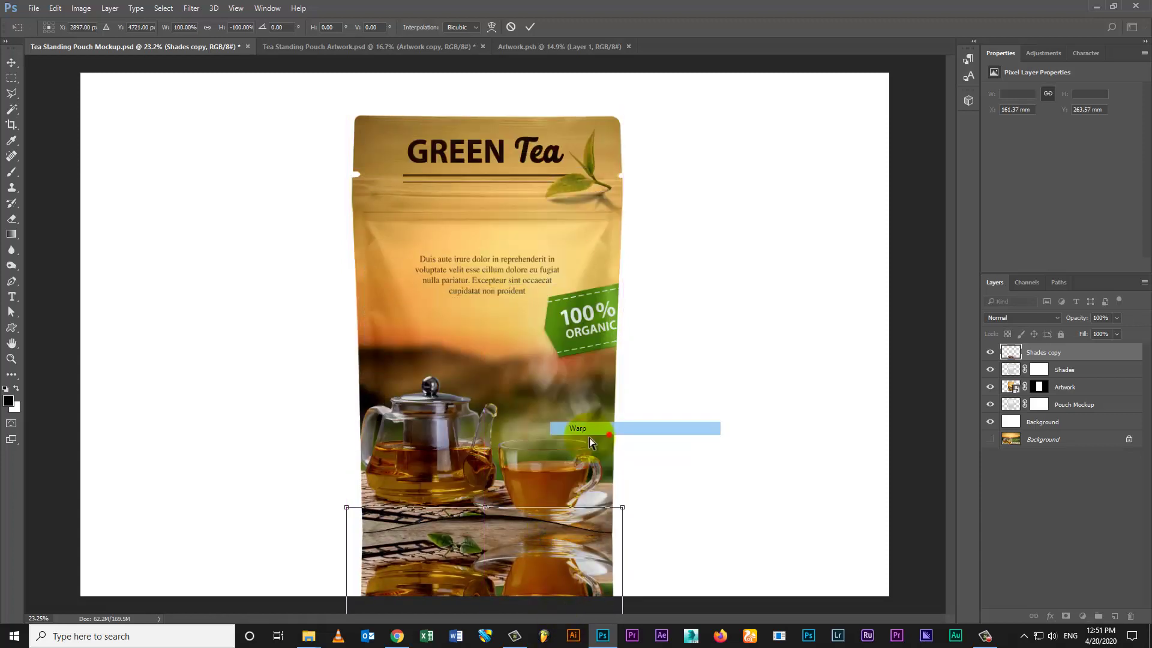
{"action": "left_click_drag", "start_coordinate": [481, 529], "coordinate": [479, 546]}
{"action": "right_click", "coordinate": [483, 545]}
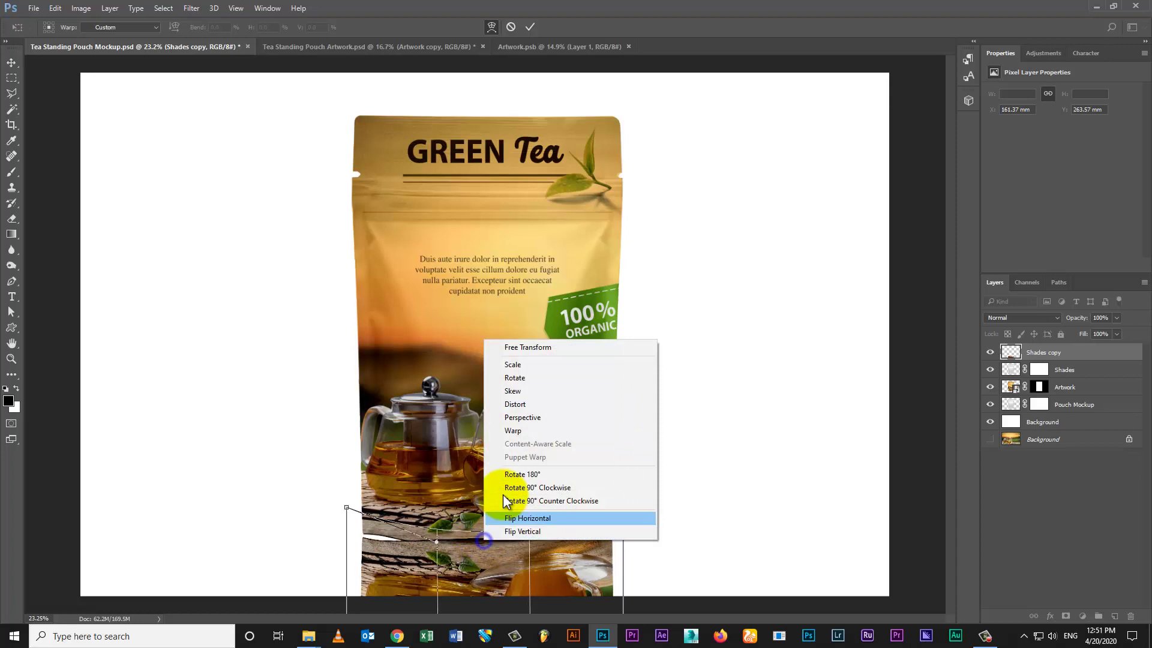
{"action": "left_click", "coordinate": [516, 365]}
{"action": "left_click_drag", "start_coordinate": [491, 578], "coordinate": [491, 570]}
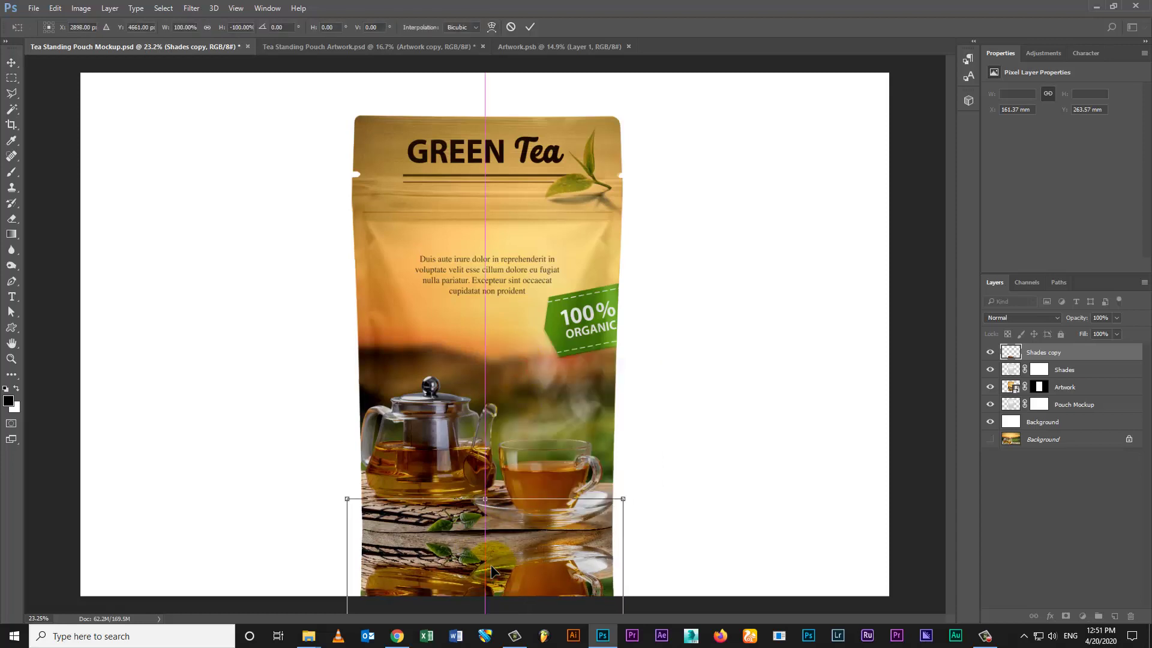
{"action": "left_click", "coordinate": [1047, 373]}
{"action": "left_click_drag", "start_coordinate": [1047, 373], "coordinate": [1043, 413]}
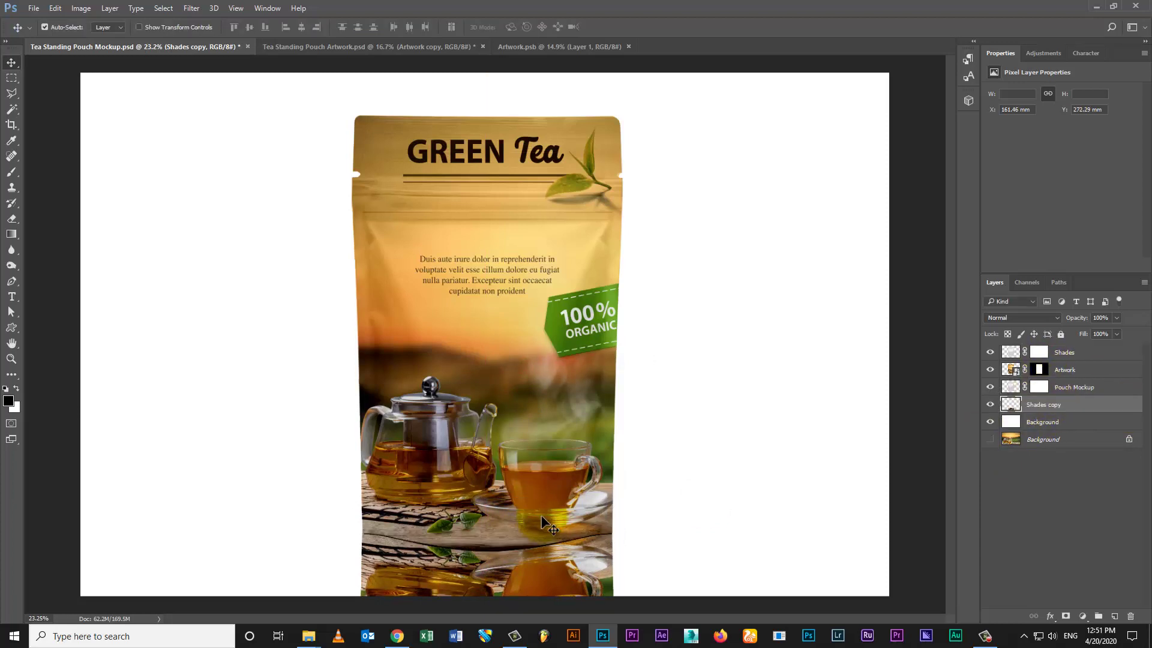
Step: Add a Reveal All layer mask to the Shades copy reflection
{"action": "left_click", "coordinate": [160, 9]}
{"action": "mouse_move", "coordinate": [107, 9]}
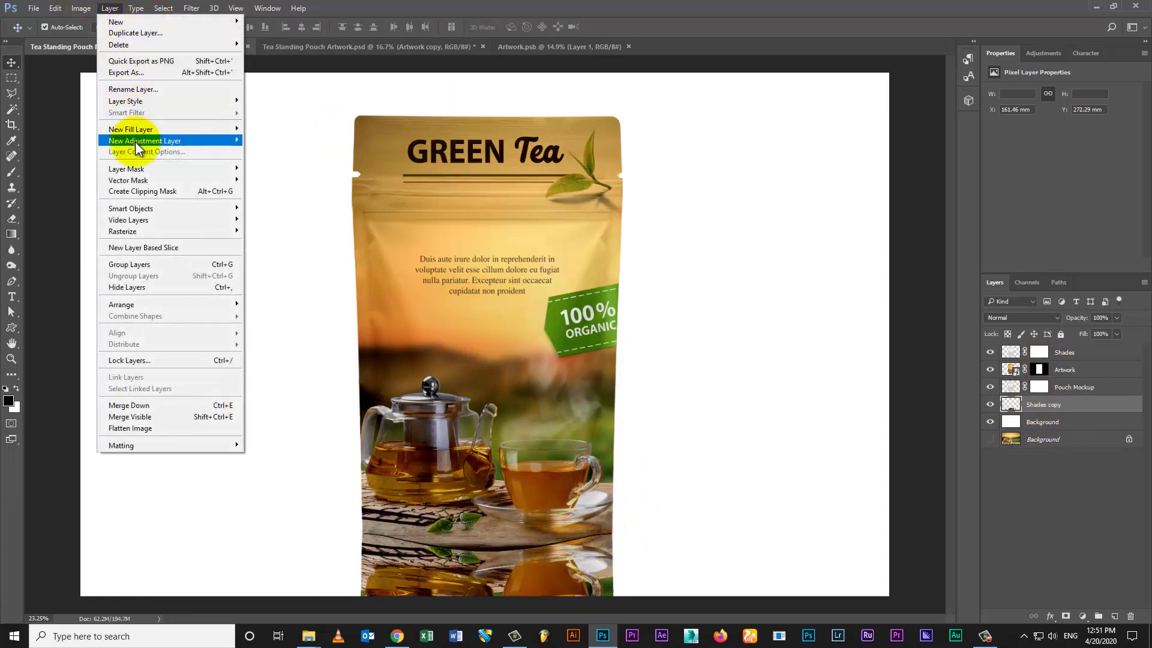
{"action": "mouse_move", "coordinate": [142, 170]}
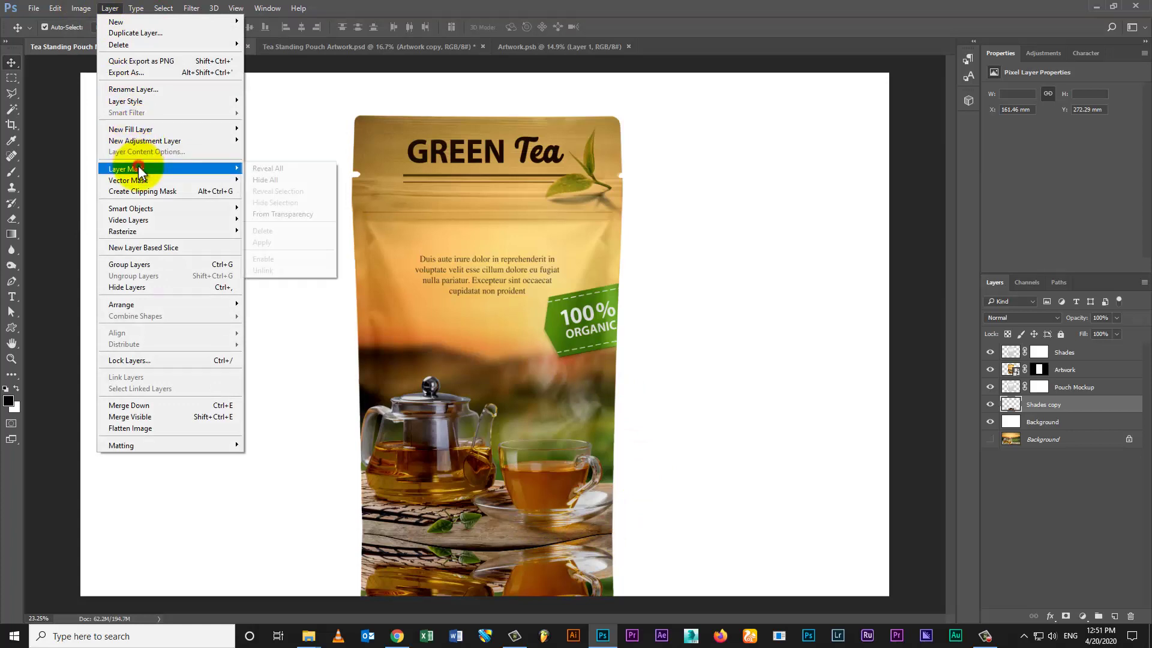
{"action": "left_click", "coordinate": [269, 168]}
Step: Drag upward gradients on the mask so the reflection fades softly into white
{"action": "key", "text": "g"}
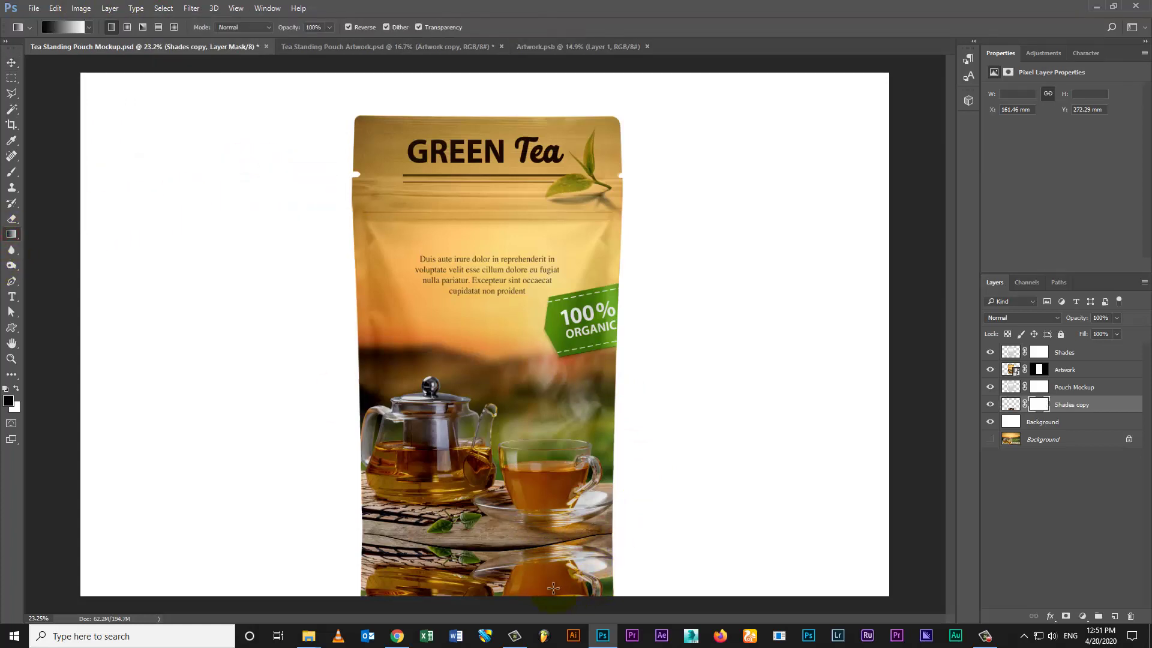
{"action": "left_click_drag", "start_coordinate": [574, 457], "coordinate": [573, 459]}
{"action": "left_click_drag", "start_coordinate": [535, 597], "coordinate": [558, 580]}
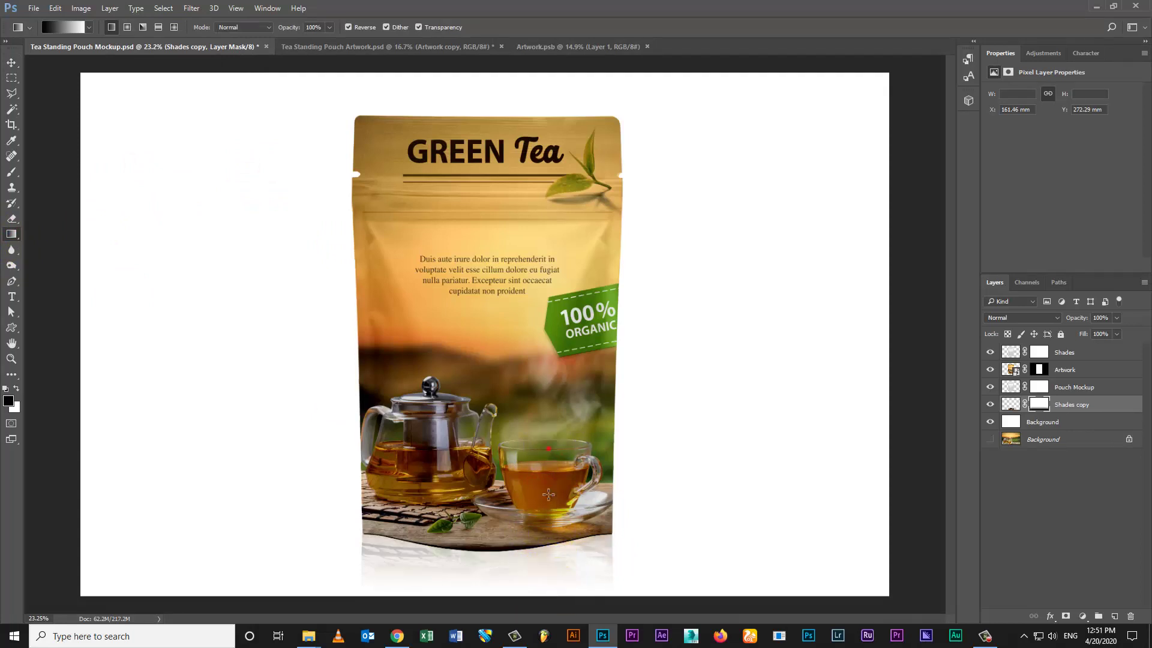
{"action": "left_click_drag", "start_coordinate": [548, 449], "coordinate": [551, 586]}
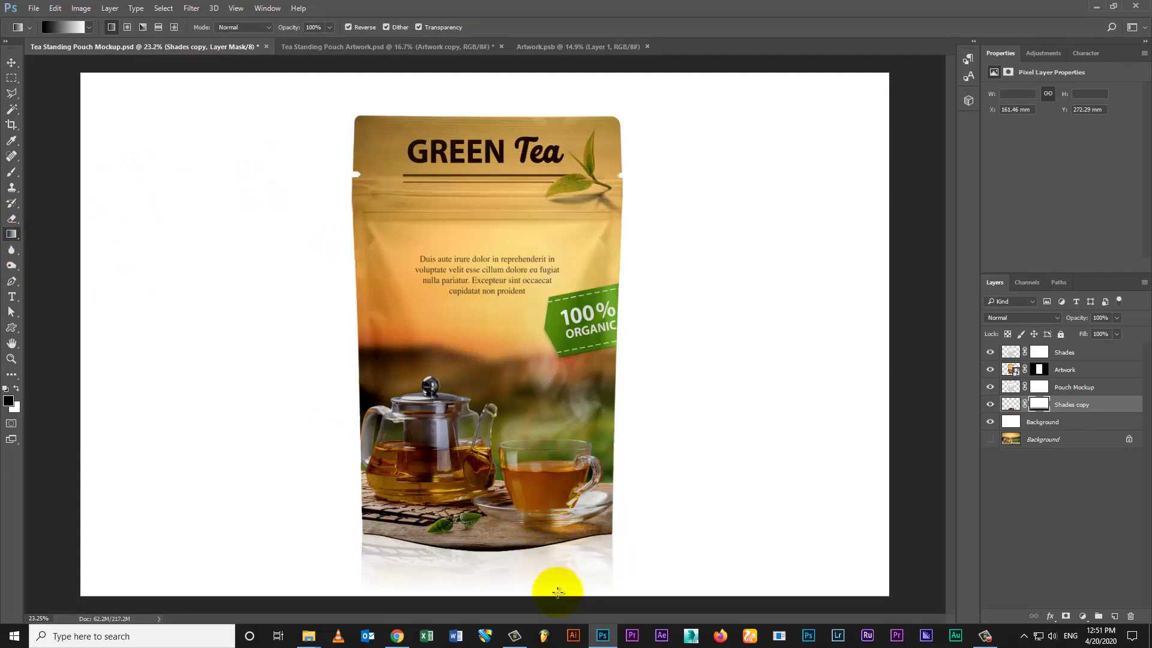
{"action": "left_click", "coordinate": [11, 62]}
Step: Hide the white Background layer and show the tea scene photo behind the pouch
{"action": "left_click", "coordinate": [1046, 422]}
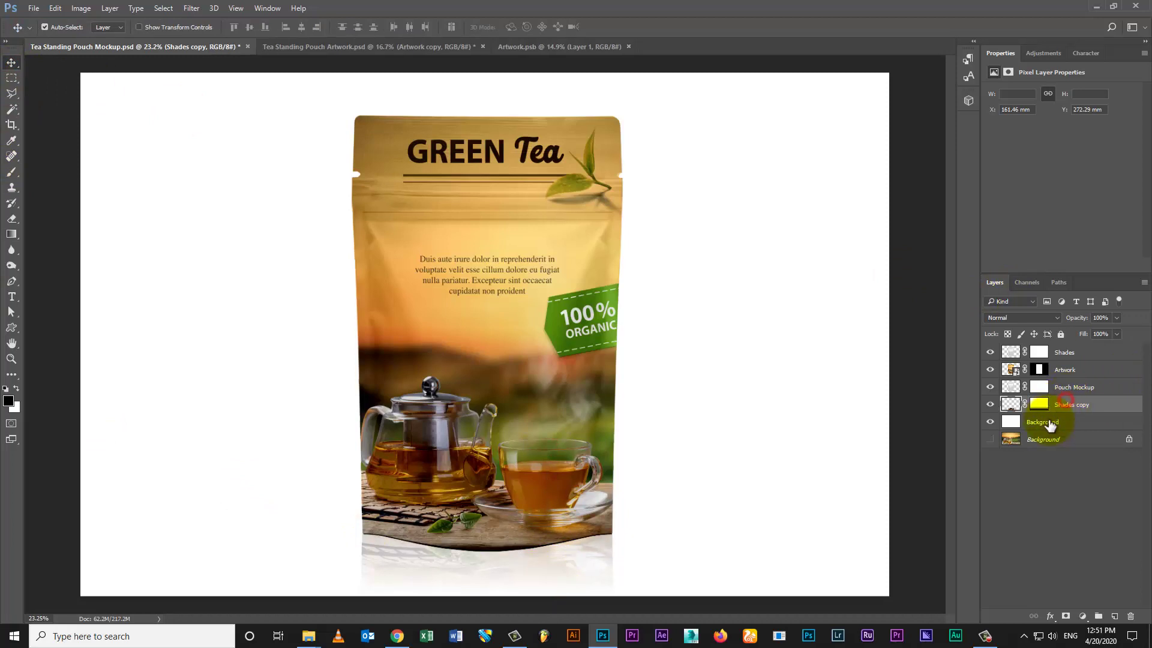
{"action": "left_click", "coordinate": [990, 422]}
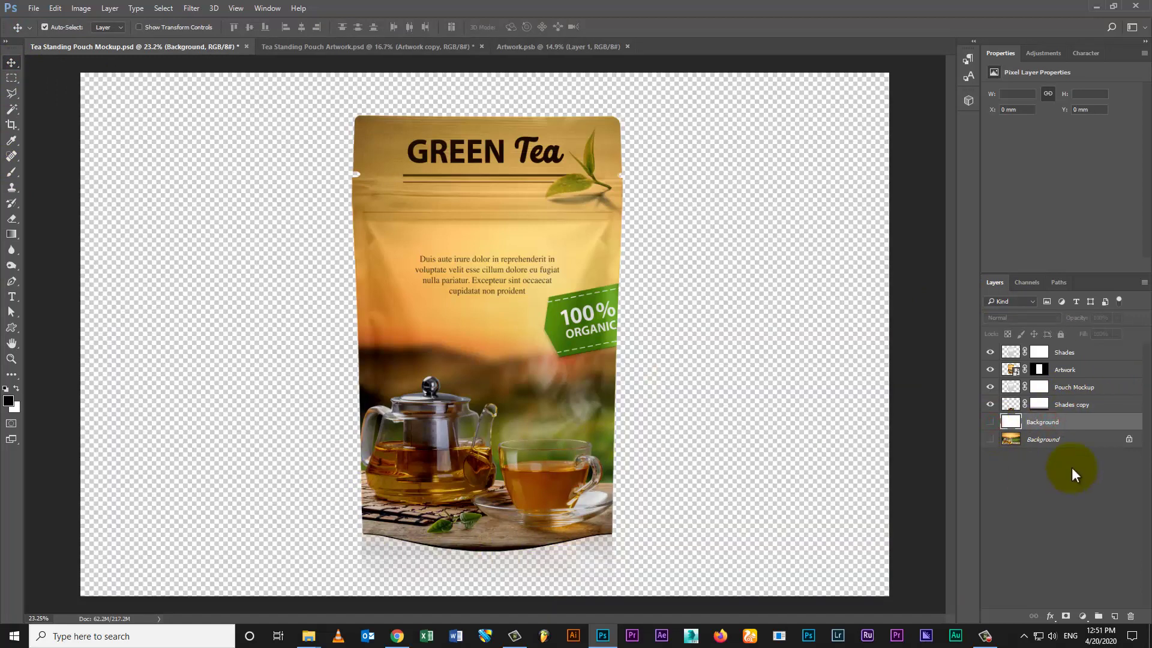
{"action": "left_click", "coordinate": [990, 439]}
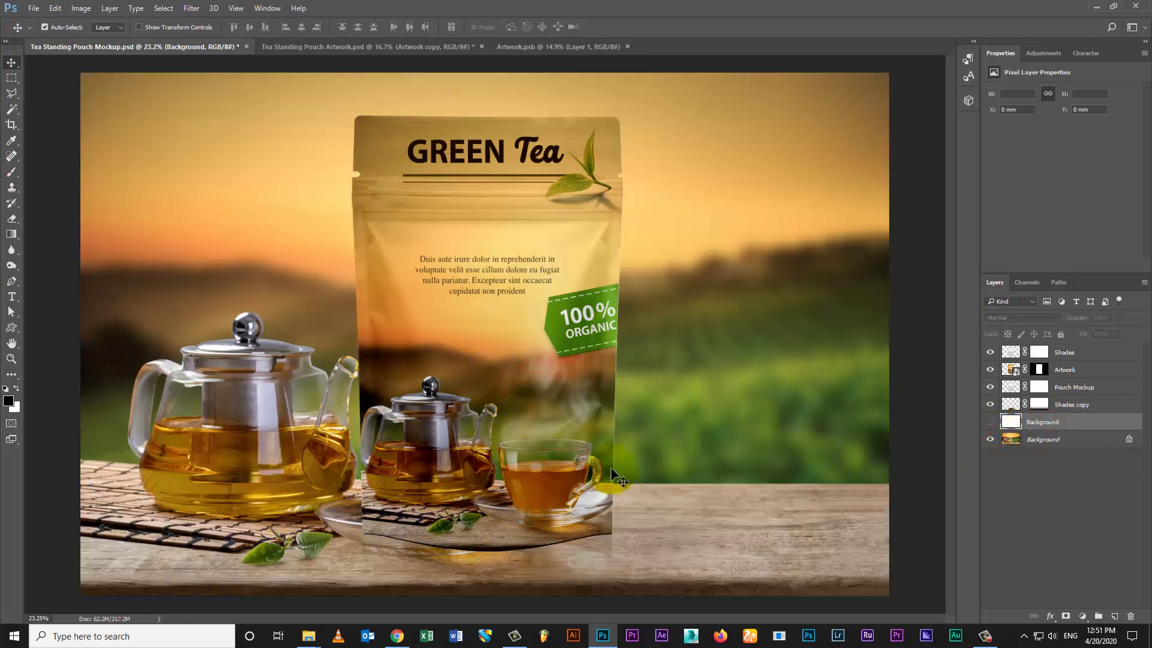
Step: Select the four pouch layers and move them to the right side of the scene
{"action": "left_click", "coordinate": [1071, 405]}
{"action": "left_click", "coordinate": [1065, 352], "text": "shift"}
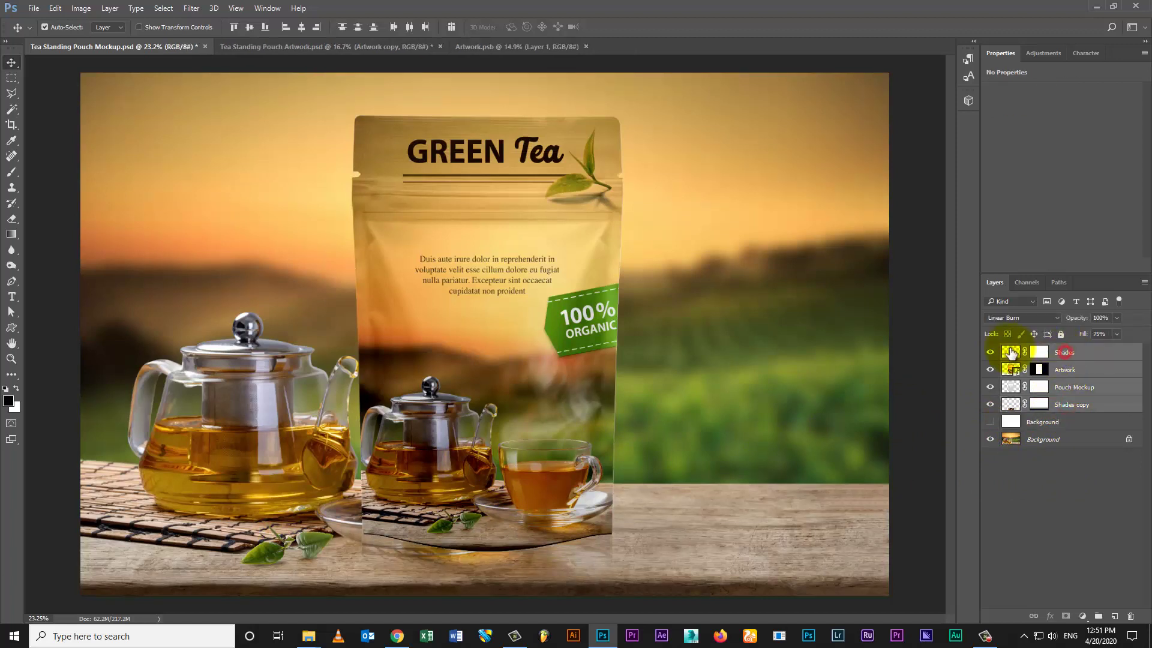
{"action": "key", "text": "ctrl+t"}
{"action": "left_click_drag", "start_coordinate": [566, 369], "coordinate": [797, 370]}
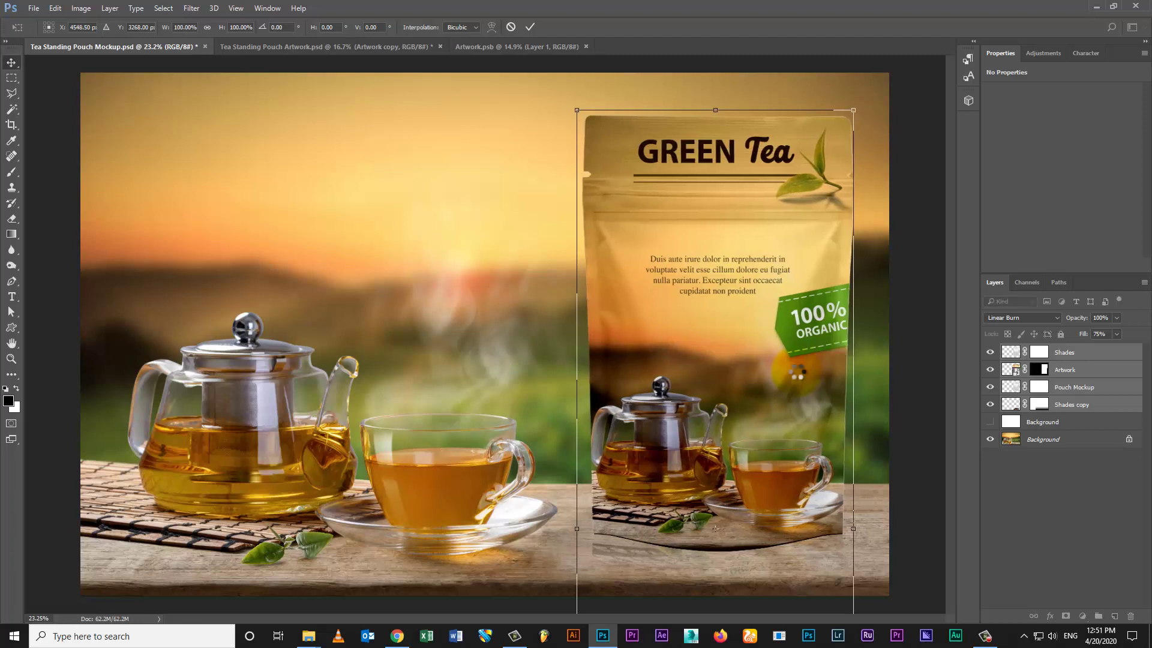
{"action": "key", "text": "Return"}
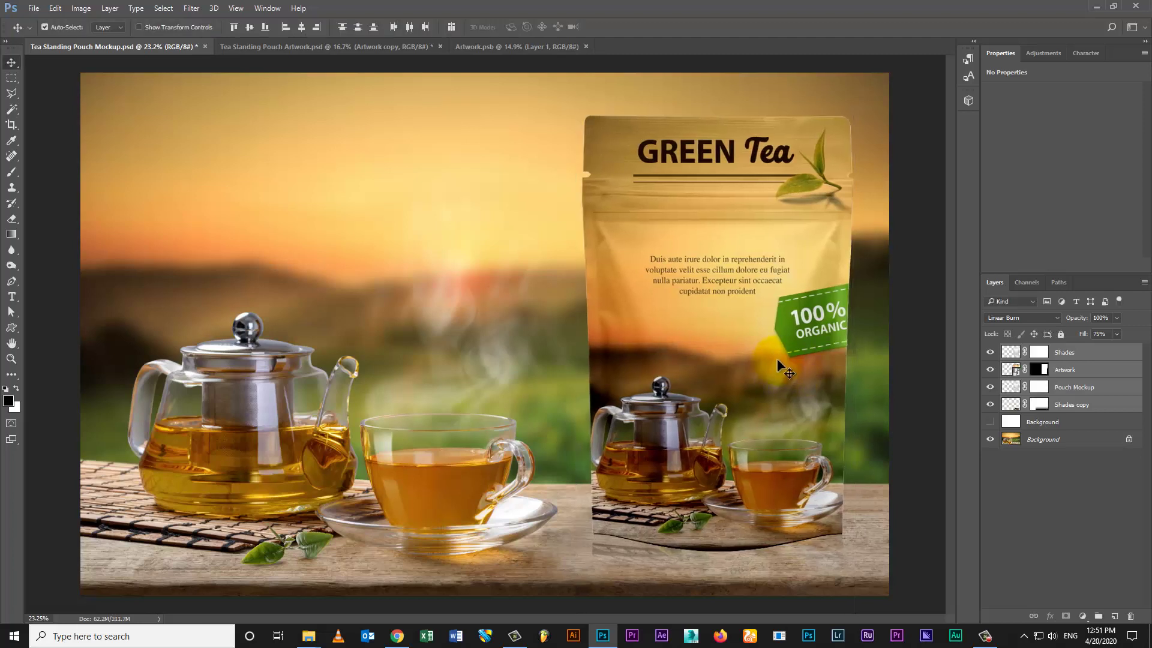
Step: Show the white Background layer again and fill it with black
{"action": "left_click", "coordinate": [1060, 492]}
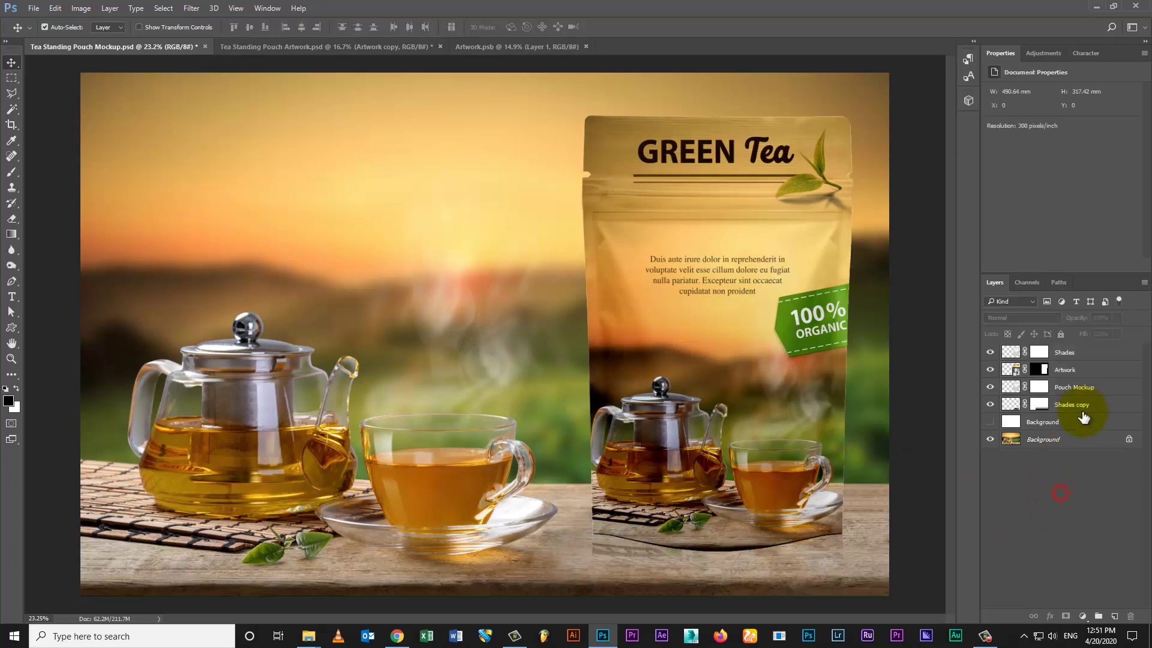
{"action": "left_click", "coordinate": [1074, 423]}
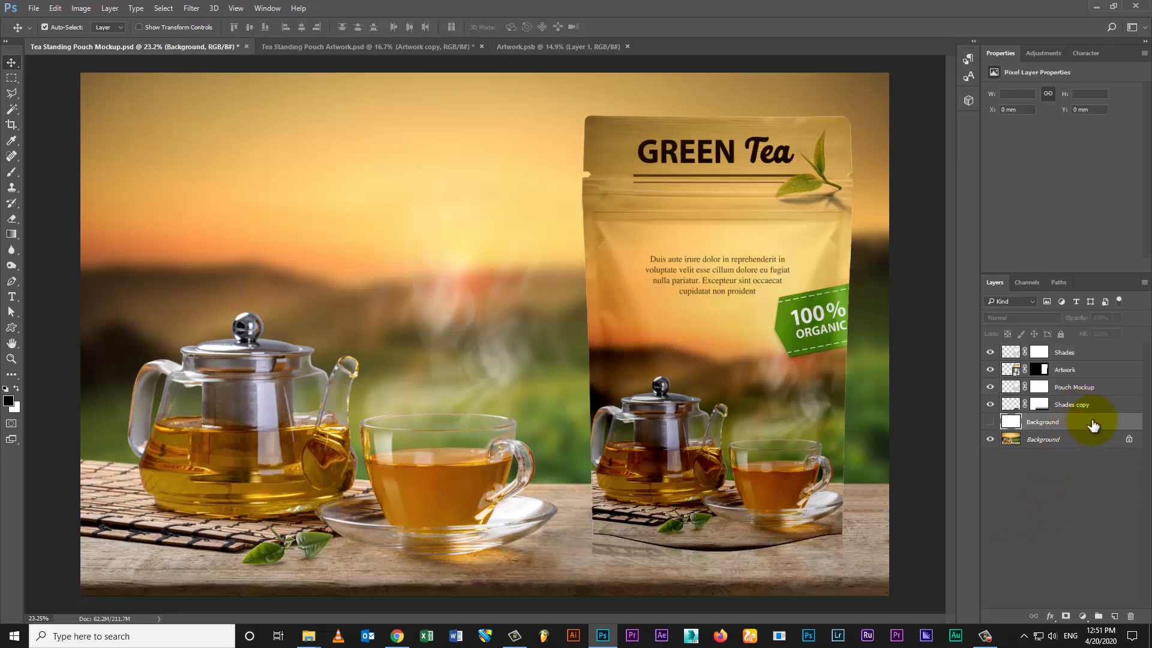
{"action": "left_click", "coordinate": [990, 422]}
{"action": "key", "text": "alt+BackSpace"}
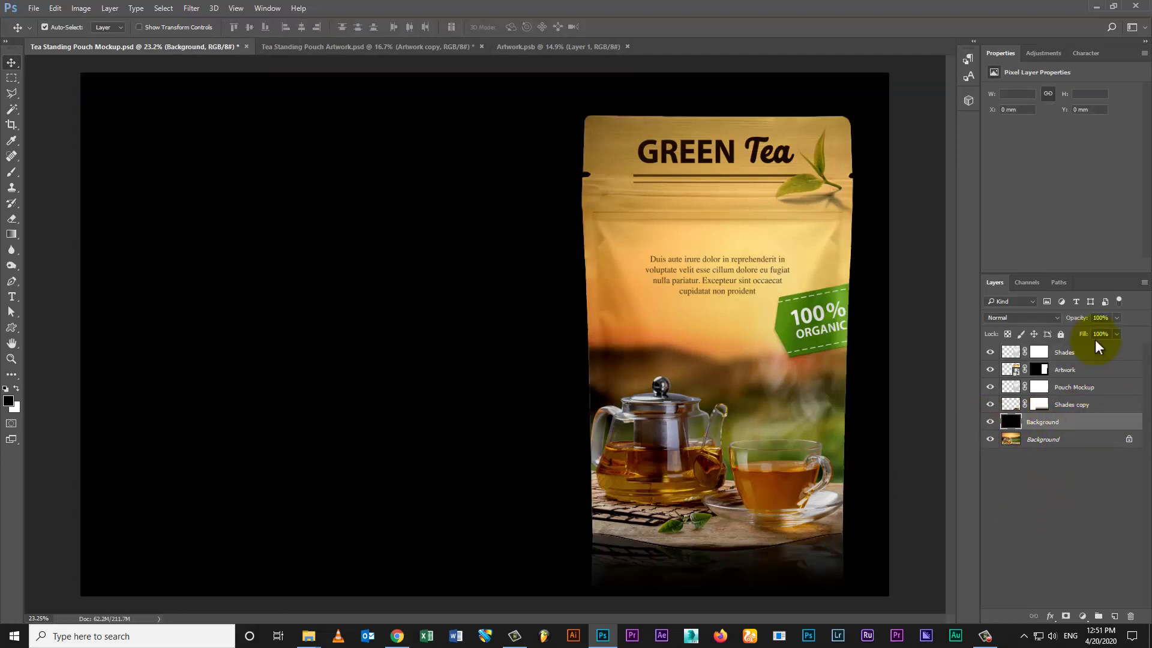
Step: Set the black layer's blend mode to Multiply with 35% fill
{"action": "left_click", "coordinate": [1026, 316]}
{"action": "left_click", "coordinate": [1013, 353]}
{"action": "left_click", "coordinate": [1108, 333]}
{"action": "type", "text": "25"}
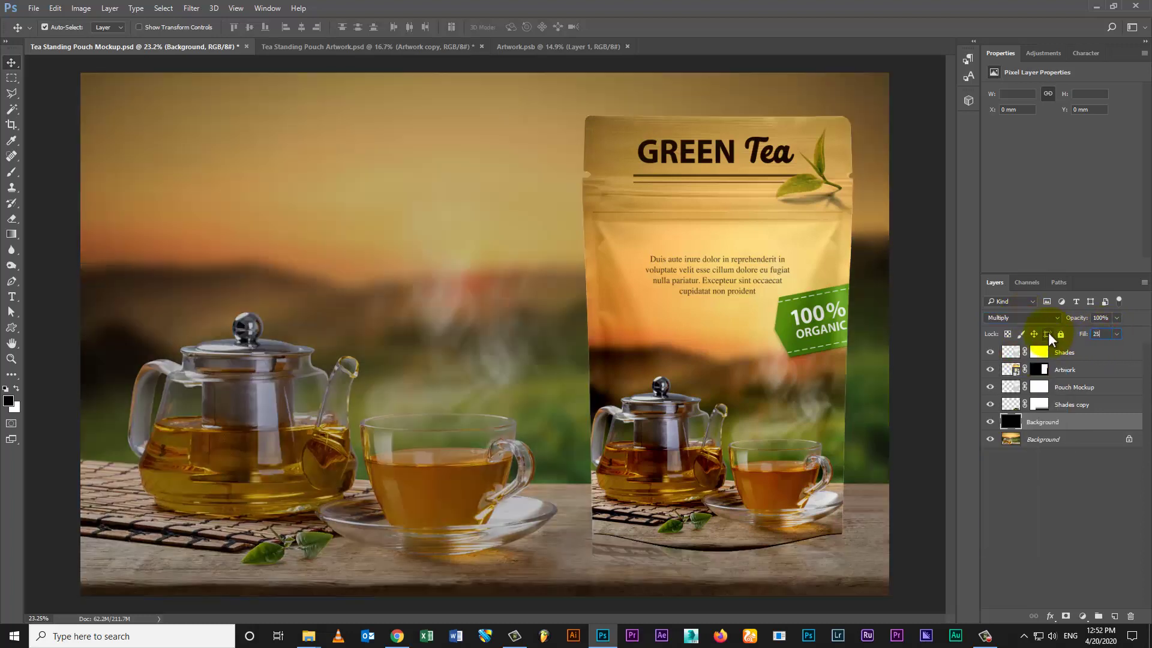
{"action": "key", "text": "Return"}
{"action": "type", "text": "50"}
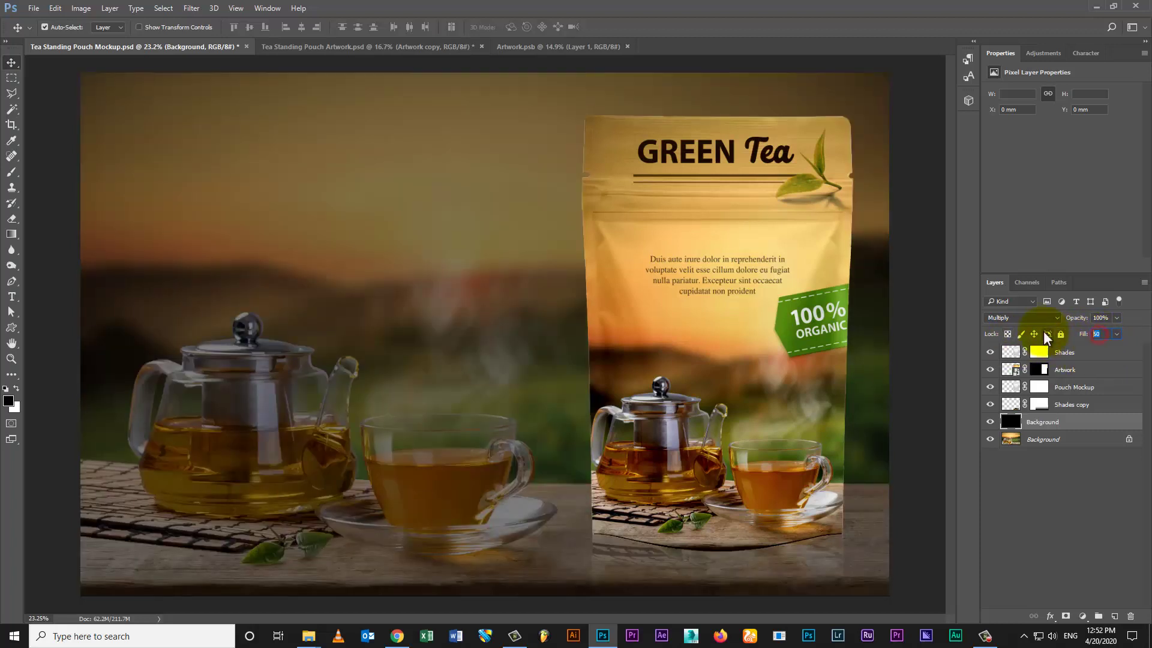
{"action": "type", "text": "35"}
{"action": "key", "text": "Return"}
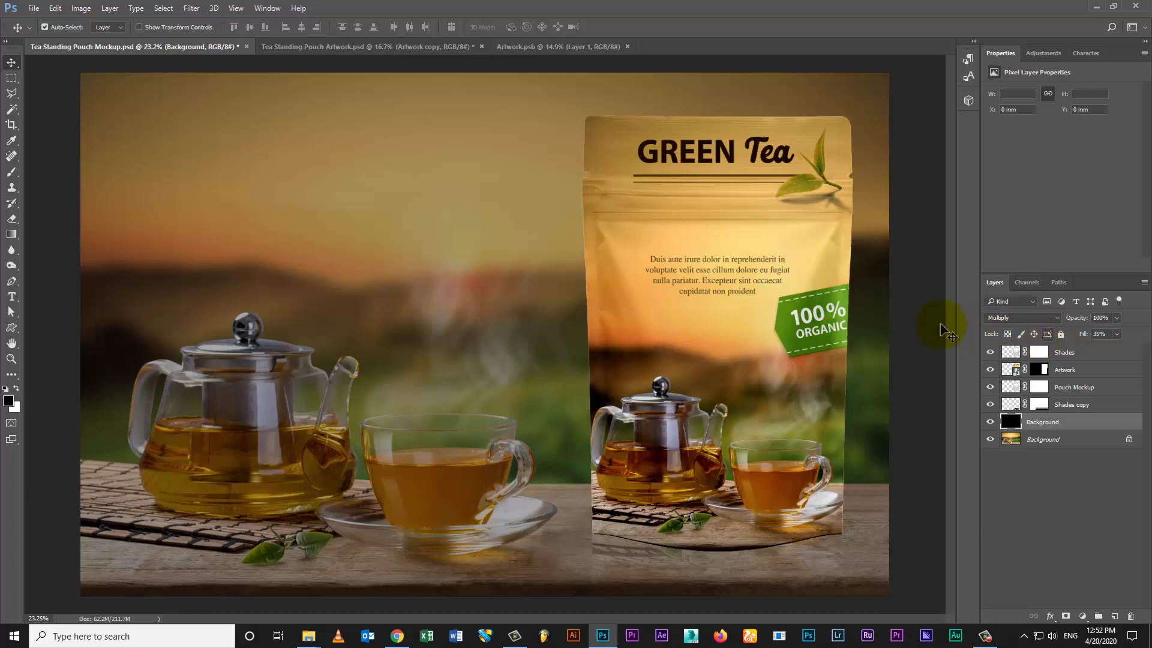
{"action": "left_click", "coordinate": [910, 262]}
{"action": "left_click", "coordinate": [1068, 353]}
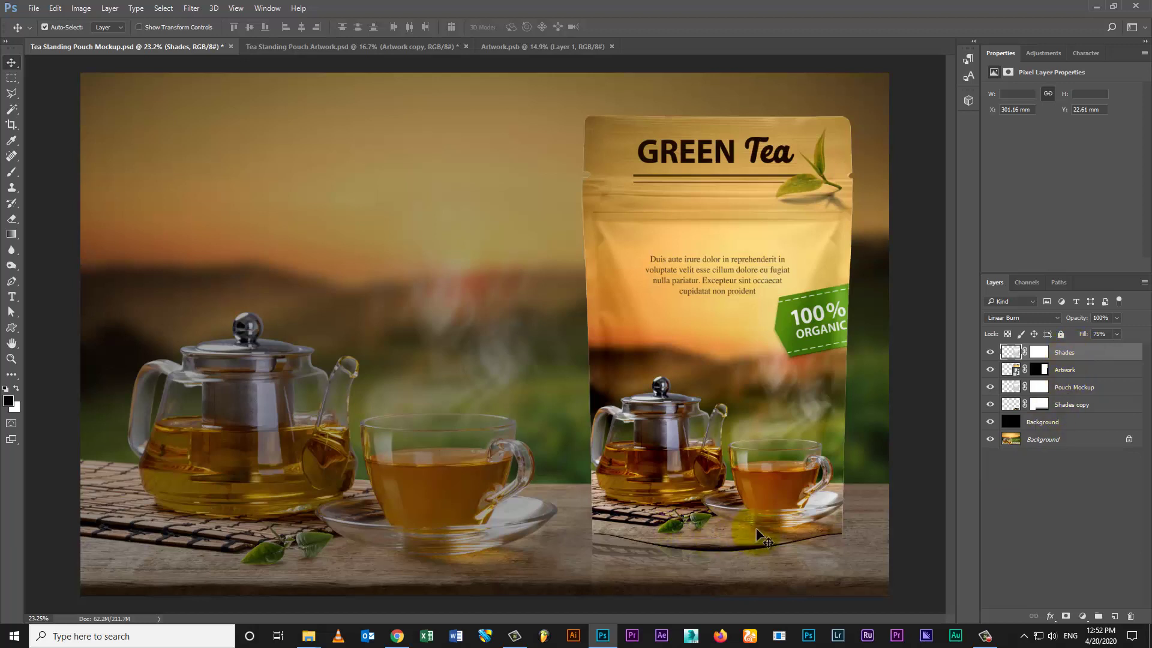
Step: On a new layer above Shades copy, fill a flat black ellipse along the pouch bottom
{"action": "left_click", "coordinate": [1069, 406]}
{"action": "left_click", "coordinate": [1113, 616]}
{"action": "key", "text": "b"}
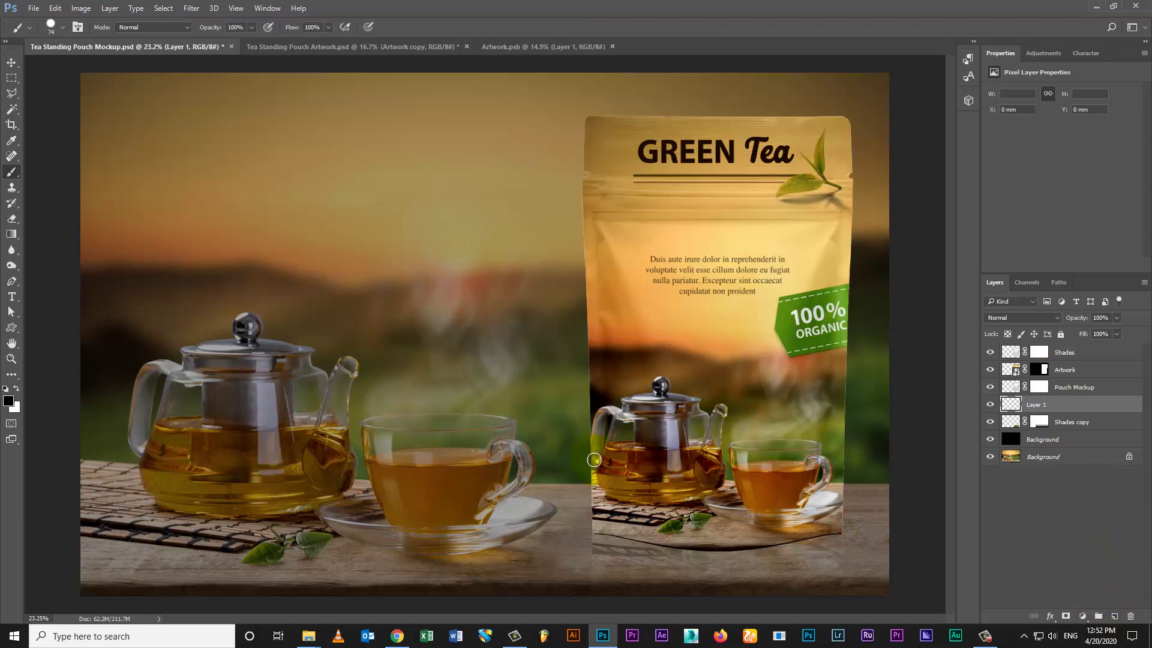
{"action": "right_click", "coordinate": [14, 79]}
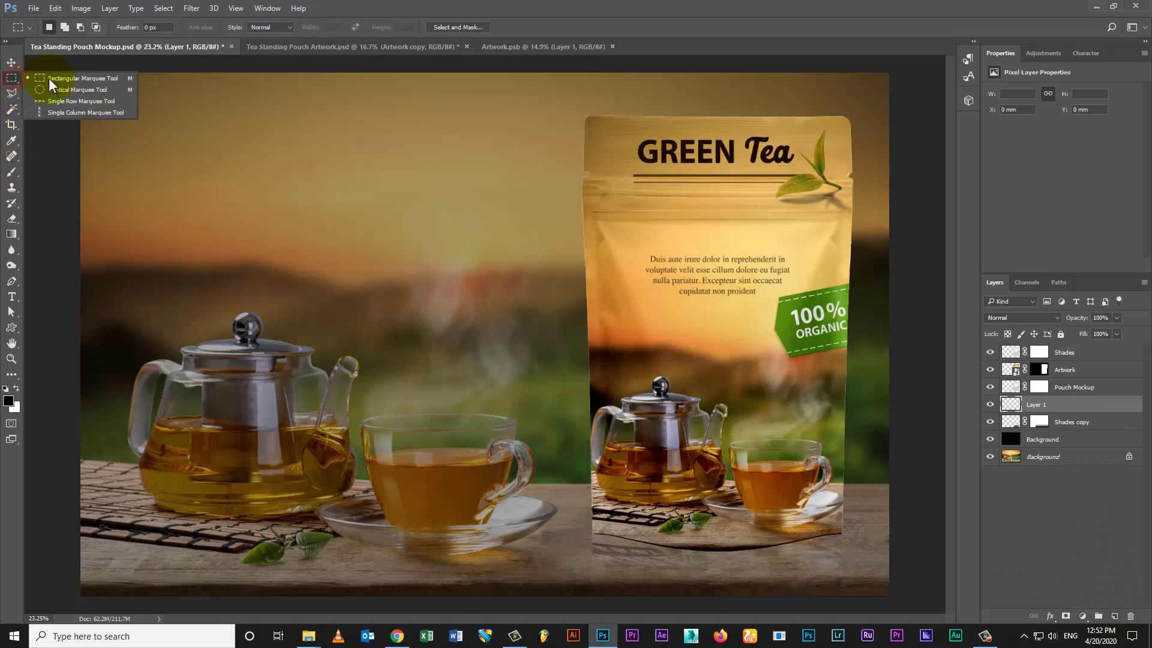
{"action": "left_click", "coordinate": [59, 89]}
{"action": "left_click_drag", "start_coordinate": [588, 524], "coordinate": [846, 547]}
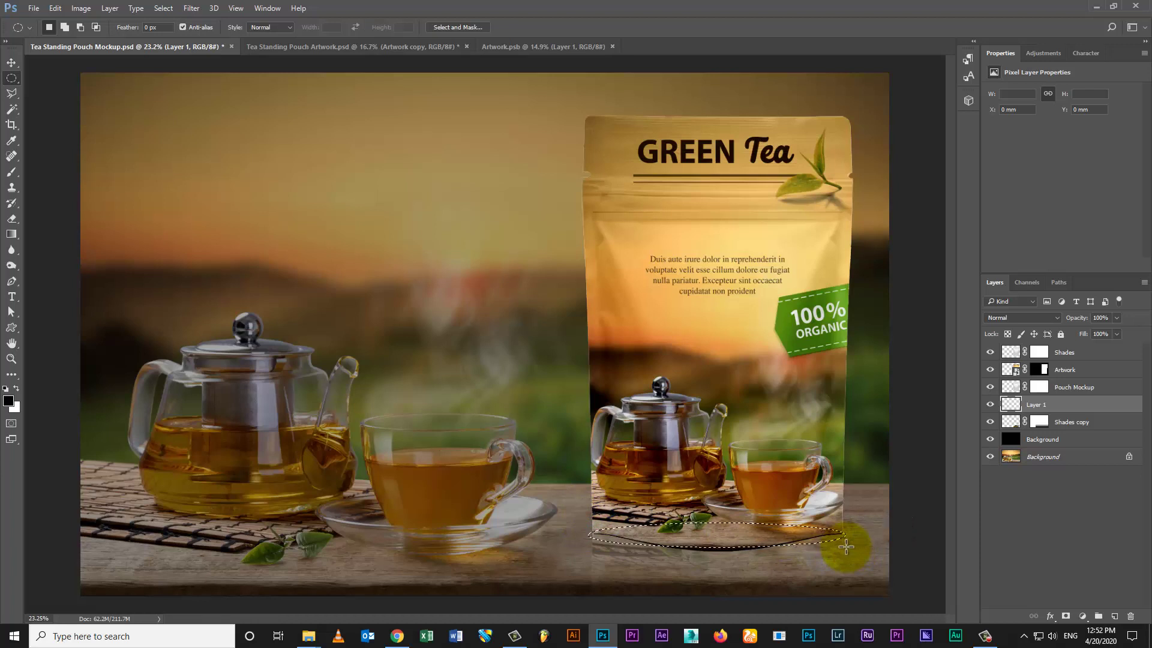
{"action": "key", "text": "alt+BackSpace"}
{"action": "left_click", "coordinate": [848, 546]}
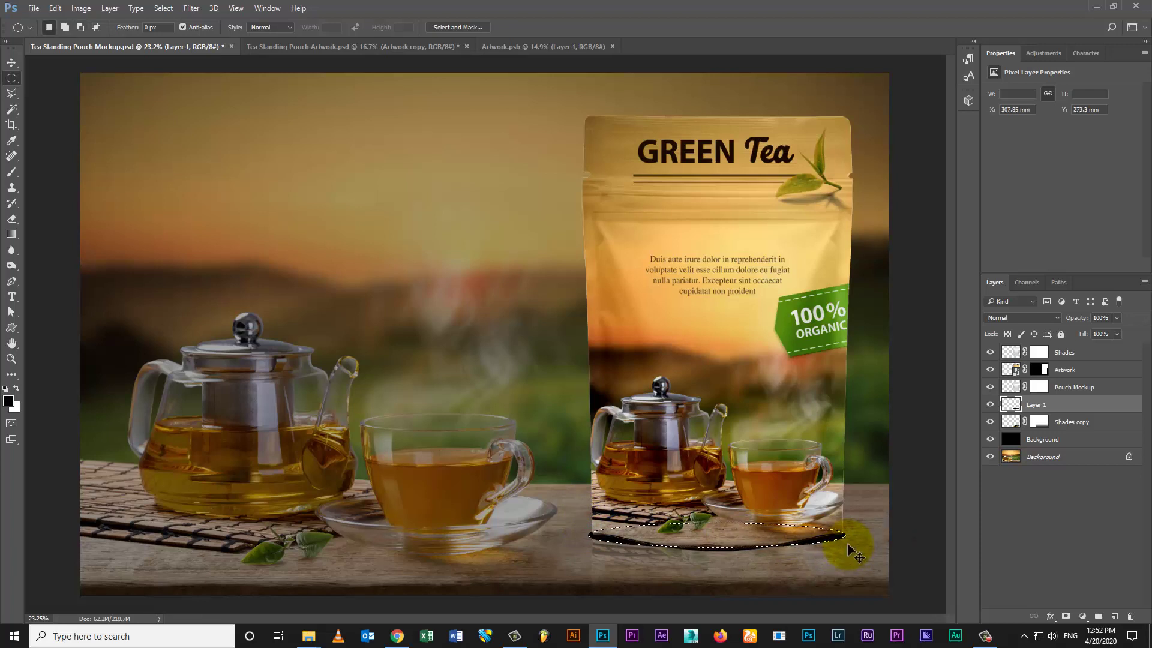
Step: Stretch the black oval slightly taller downward with Free Transform
{"action": "left_click", "coordinate": [12, 63]}
{"action": "key", "text": "ctrl+t"}
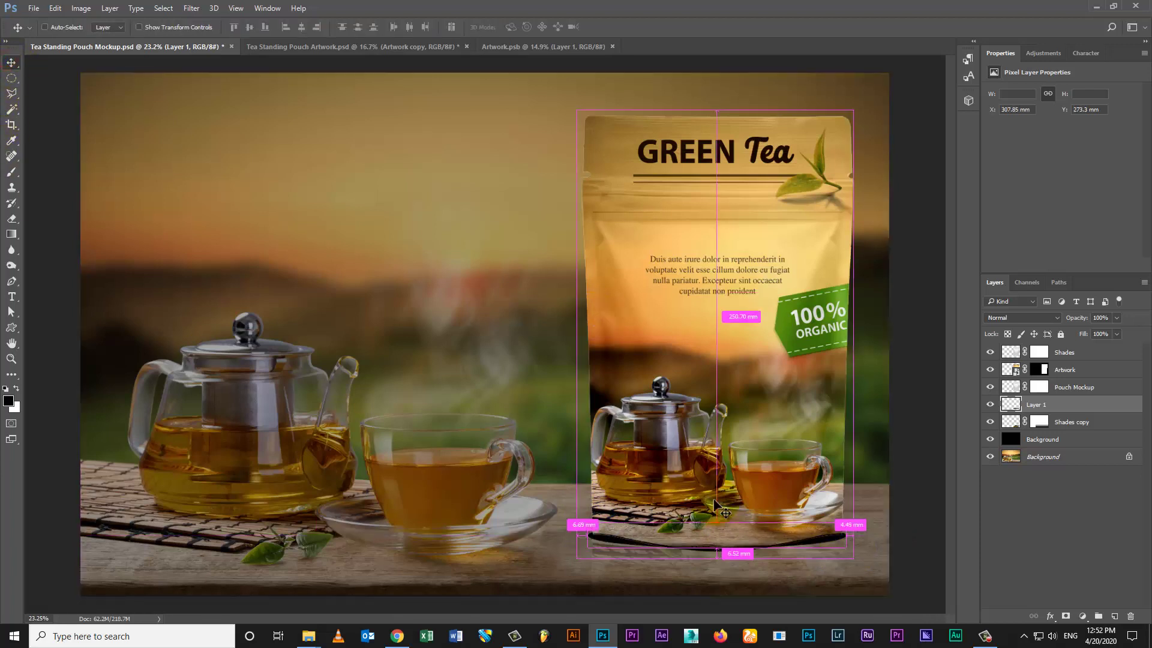
{"action": "mouse_move", "coordinate": [717, 547]}
{"action": "left_mouse_down"}
{"action": "mouse_move", "coordinate": [719, 565]}
{"action": "mouse_move", "coordinate": [750, 551]}
{"action": "mouse_move", "coordinate": [724, 561]}
{"action": "left_mouse_up"}
{"action": "key", "text": "Return"}
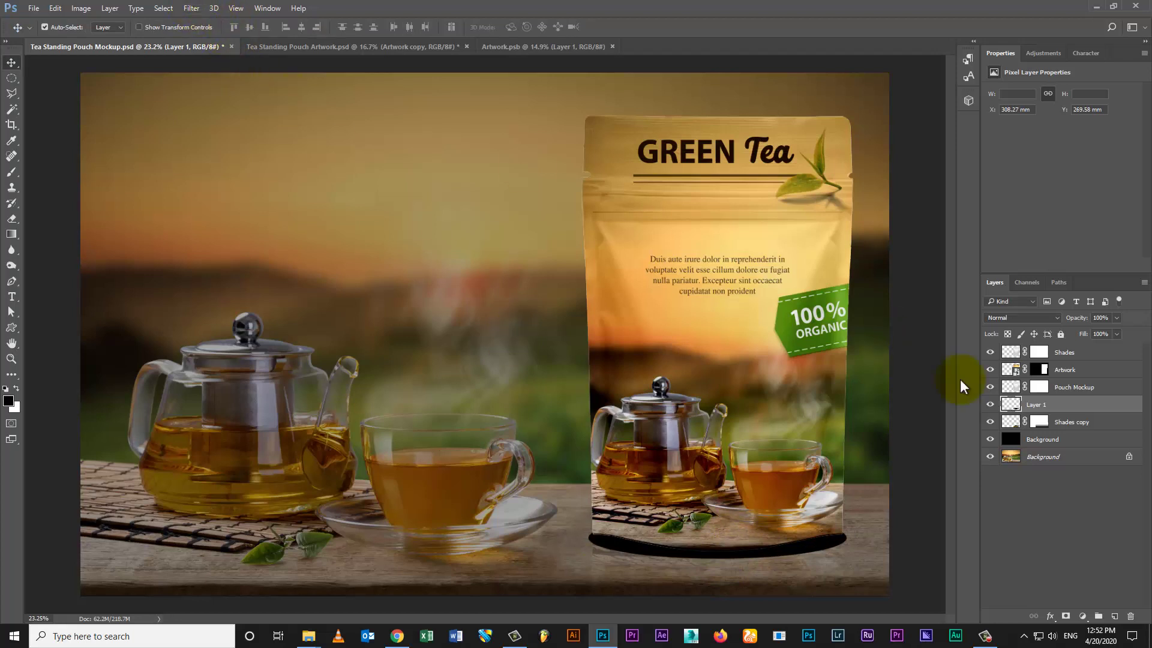
Step: Rename Layer 1 to 'Shadow'
{"action": "double_click", "coordinate": [1036, 404]}
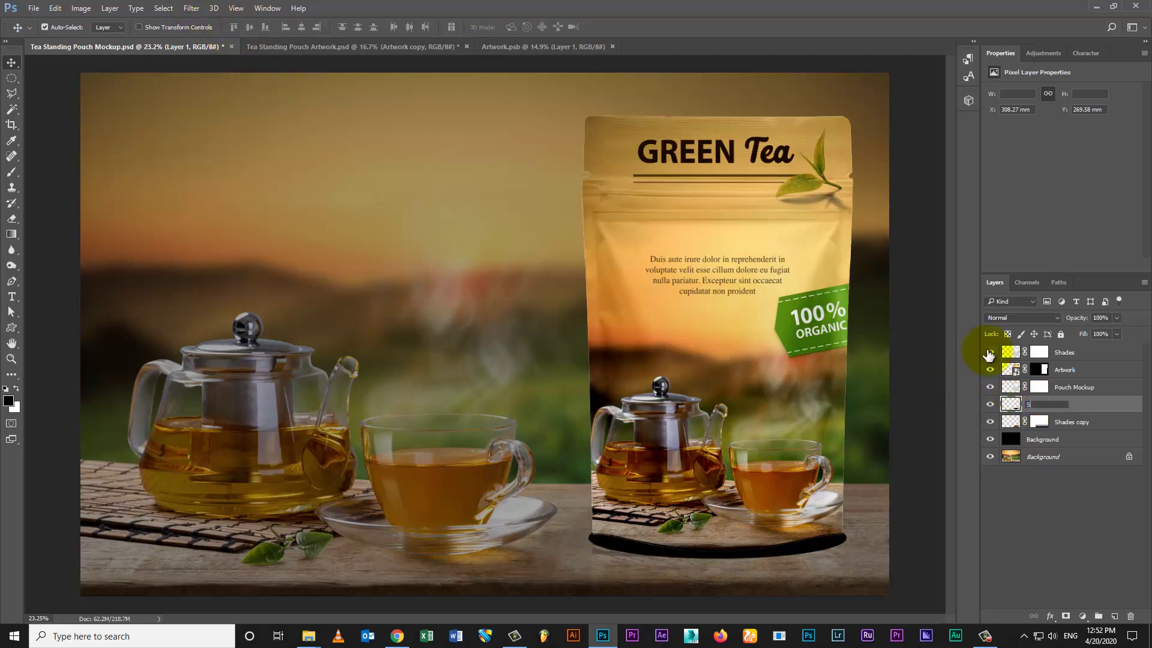
{"action": "type", "text": "Shadow"}
{"action": "key", "text": "Return"}
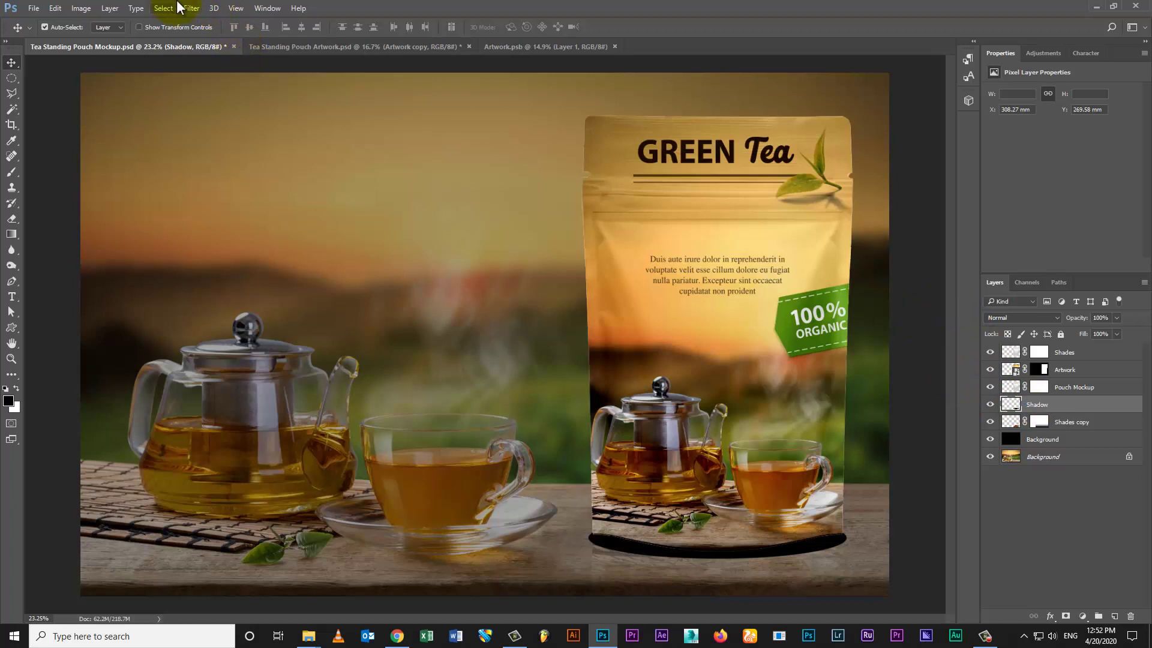
Step: Apply a Gaussian Blur of about 64 pixels radius to the Shadow layer
{"action": "left_click", "coordinate": [191, 8]}
{"action": "mouse_move", "coordinate": [192, 141]}
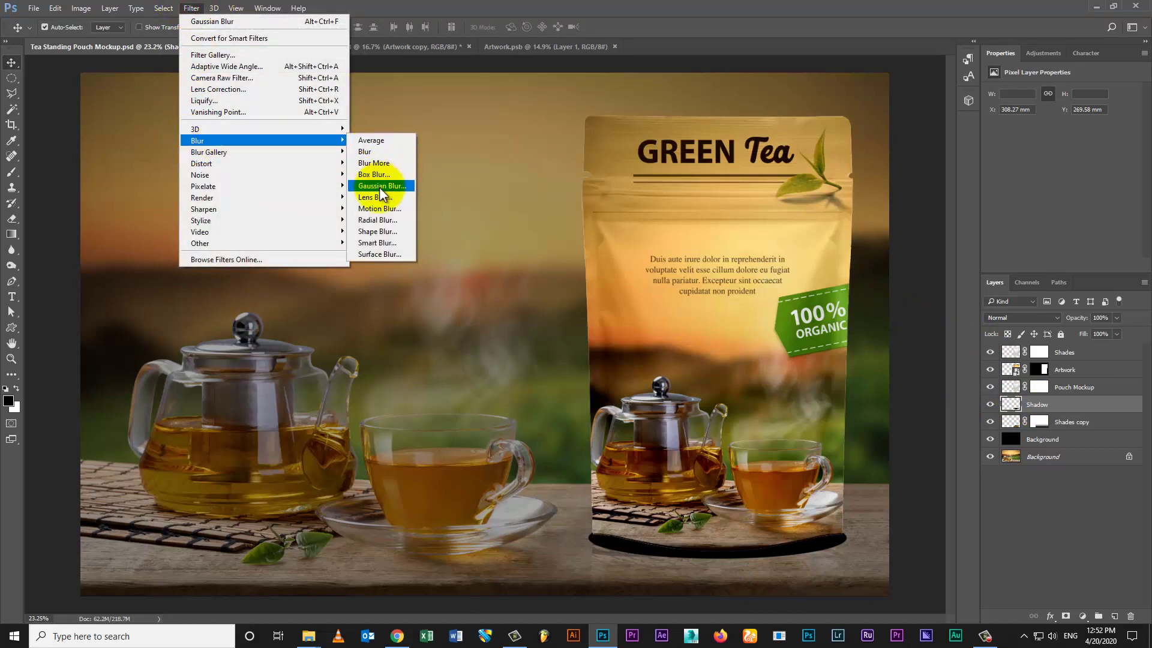
{"action": "left_click", "coordinate": [380, 187]}
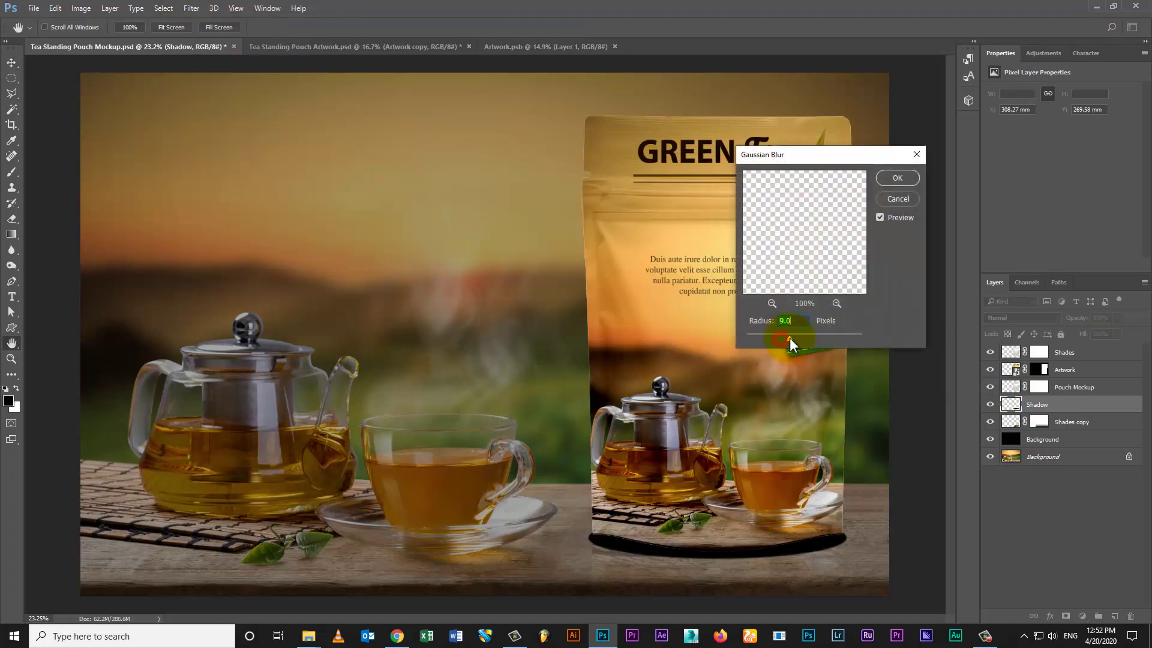
{"action": "left_click_drag", "start_coordinate": [807, 336], "coordinate": [809, 337]}
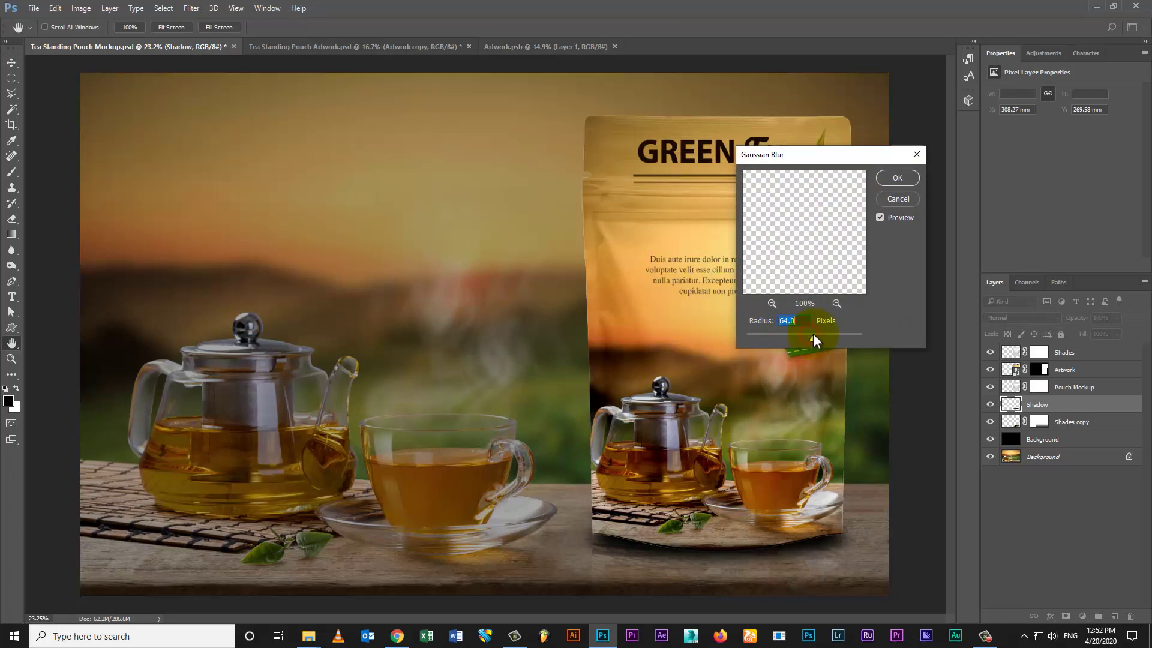
{"action": "left_click", "coordinate": [897, 178]}
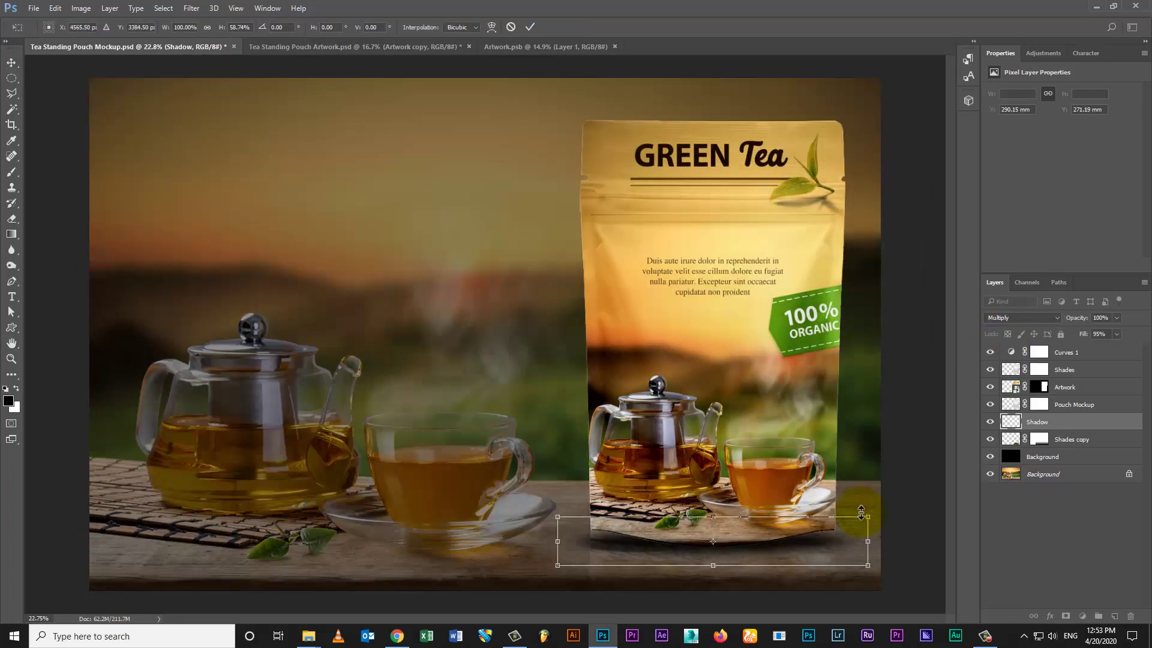
Step: Warp the Shadow with an Arch bend of about -33.8% and nudge it up under the pouch
{"action": "key", "text": "Up"}
{"action": "key", "text": "Up"}
{"action": "key", "text": "Up"}
{"action": "key", "text": "Up"}
{"action": "key", "text": "Up"}
{"action": "key", "text": "Up"}
{"action": "key", "text": "Up"}
{"action": "key", "text": "Up"}
{"action": "key", "text": "Up"}
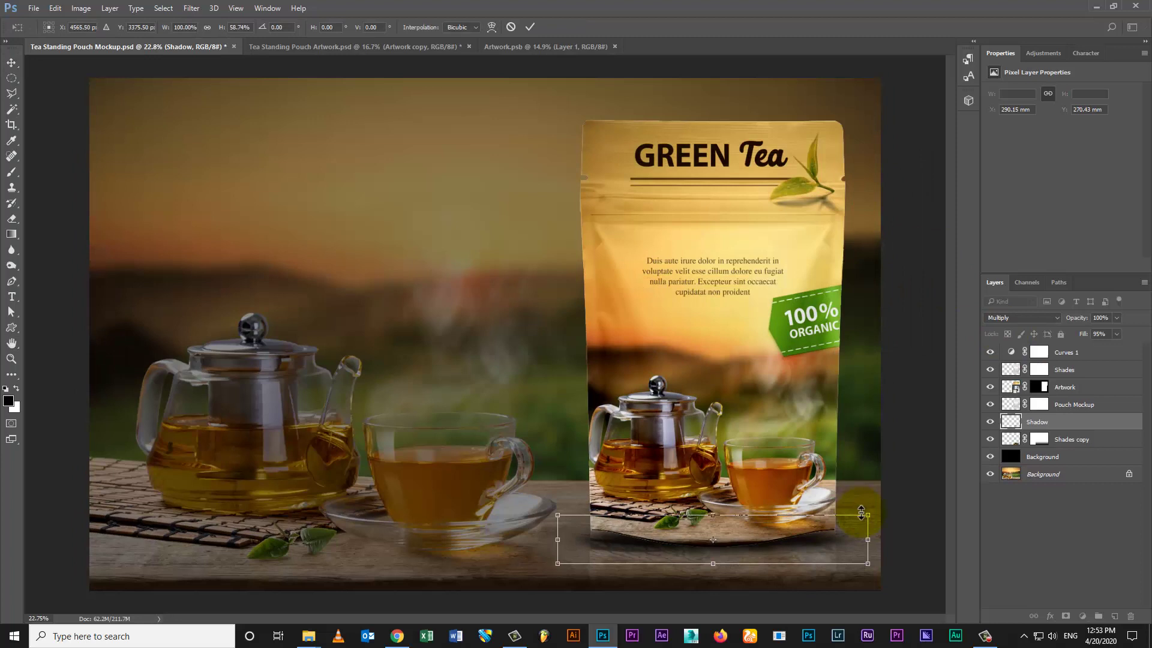
{"action": "key", "text": "Down"}
{"action": "key", "text": "Down"}
{"action": "key", "text": "Down"}
{"action": "key", "text": "Down"}
{"action": "key", "text": "Down"}
{"action": "key", "text": "Down"}
{"action": "key", "text": "Down"}
{"action": "key", "text": "Down"}
{"action": "key", "text": "Down"}
{"action": "key", "text": "Down"}
{"action": "key", "text": "Down"}
{"action": "key", "text": "Down"}
{"action": "key", "text": "Down"}
{"action": "key", "text": "Down"}
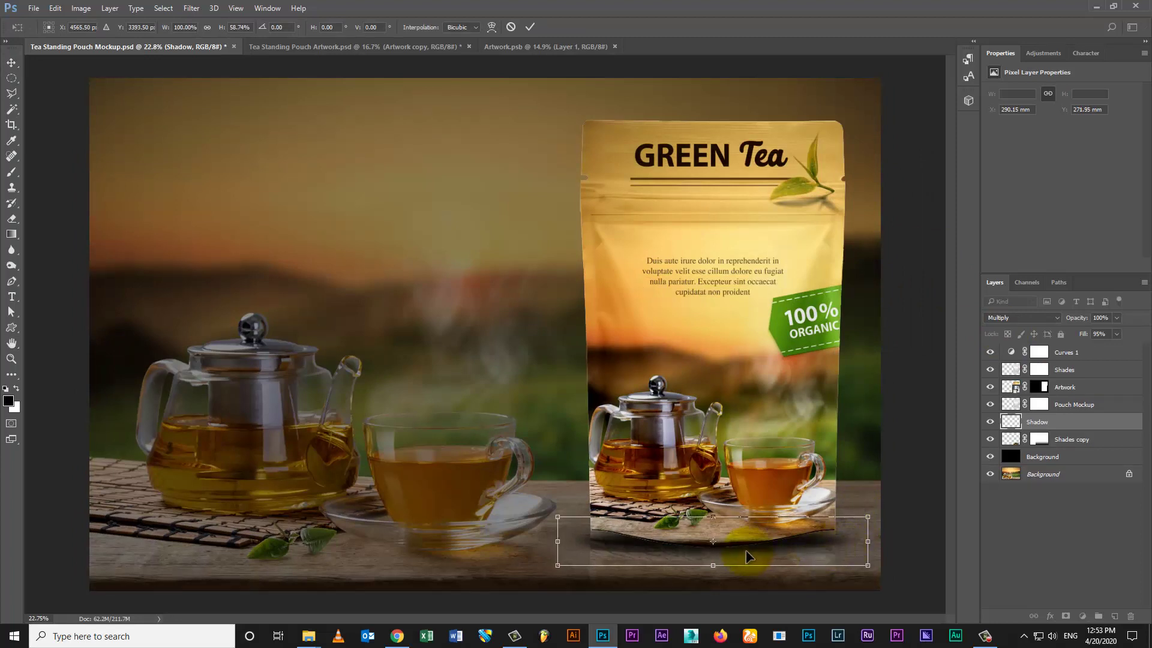
{"action": "right_click", "coordinate": [754, 549]}
{"action": "left_click", "coordinate": [778, 438]}
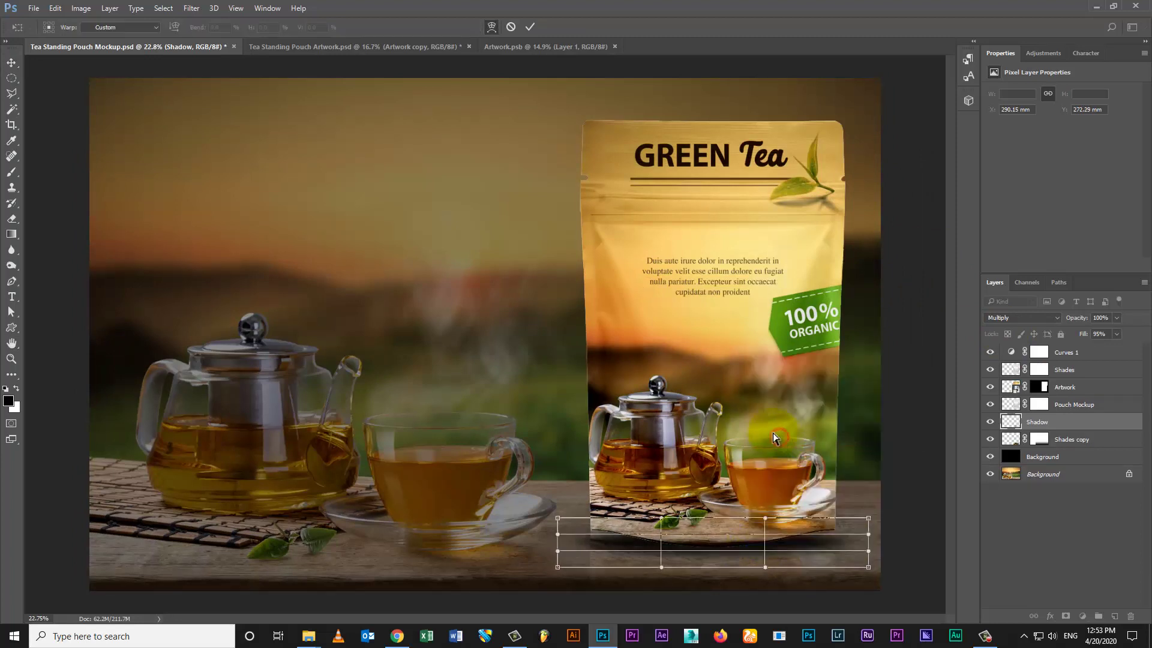
{"action": "left_click", "coordinate": [101, 28]}
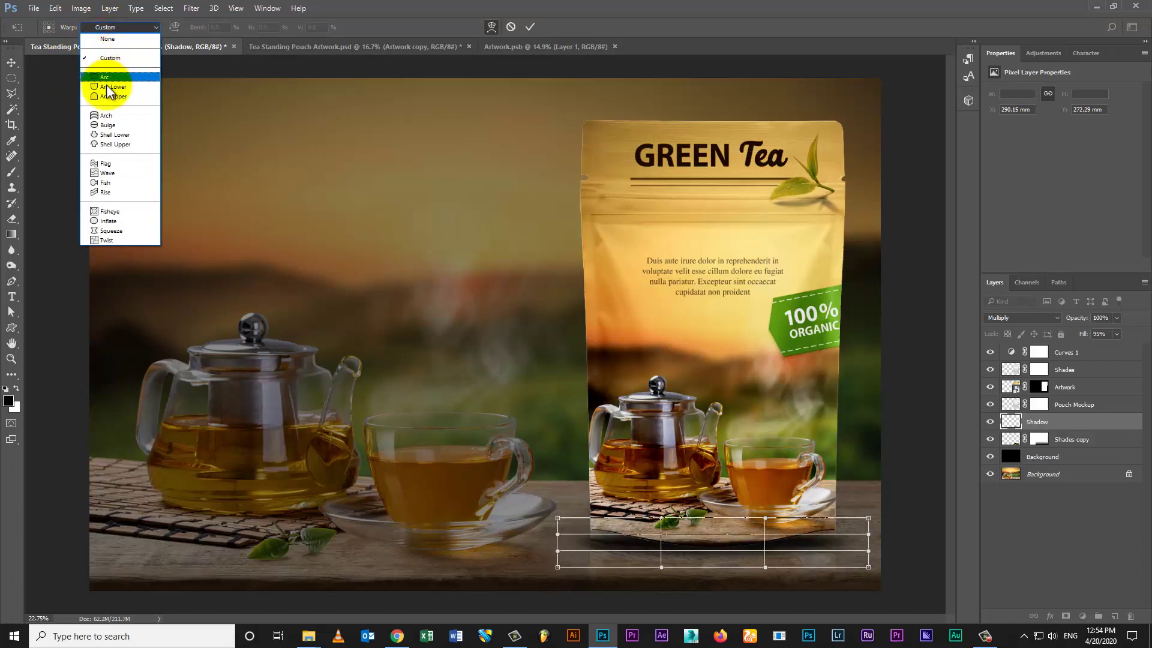
{"action": "left_click", "coordinate": [106, 115]}
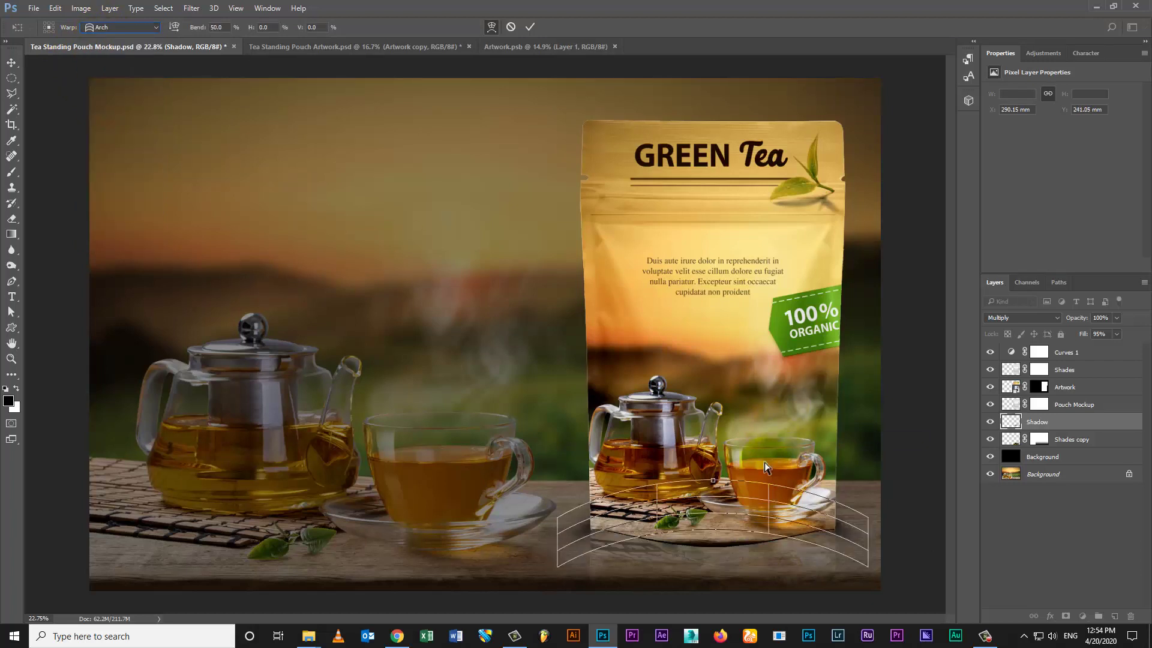
{"action": "left_click_drag", "start_coordinate": [716, 503], "coordinate": [718, 542]}
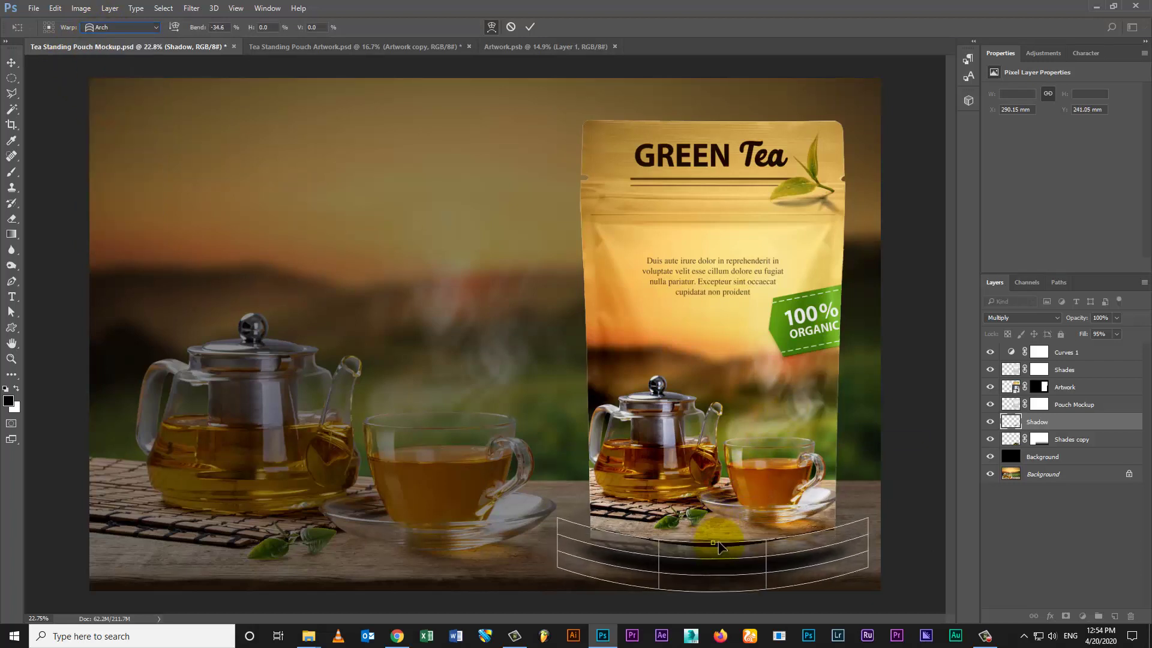
{"action": "key", "text": "Return"}
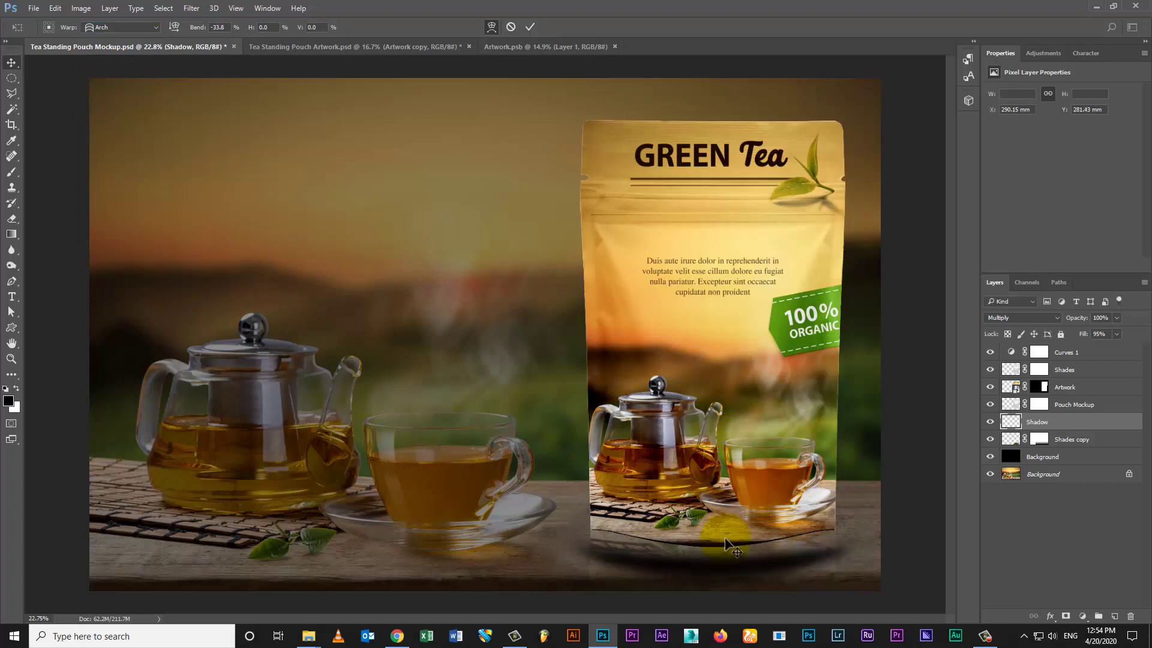
{"action": "key", "text": "shift+Up"}
{"action": "key", "text": "shift+Up"}
{"action": "key", "text": "shift+Up"}
{"action": "key", "text": "shift+Up"}
{"action": "key", "text": "shift+Up"}
{"action": "key", "text": "shift+Up"}
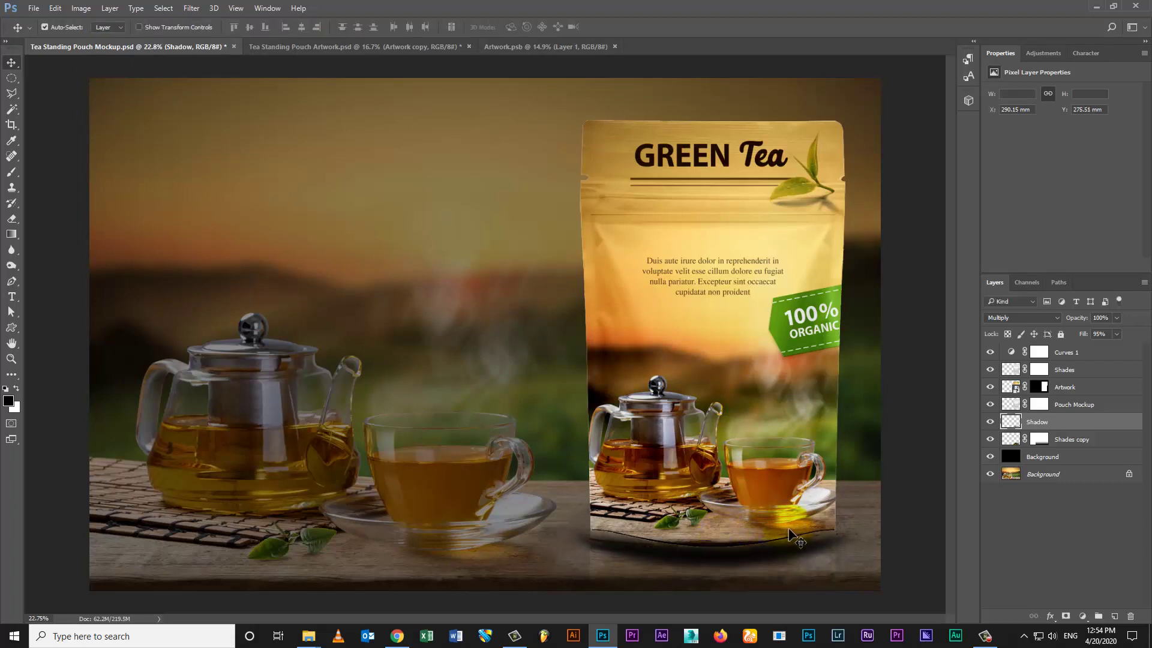
{"action": "key", "text": "shift+Up"}
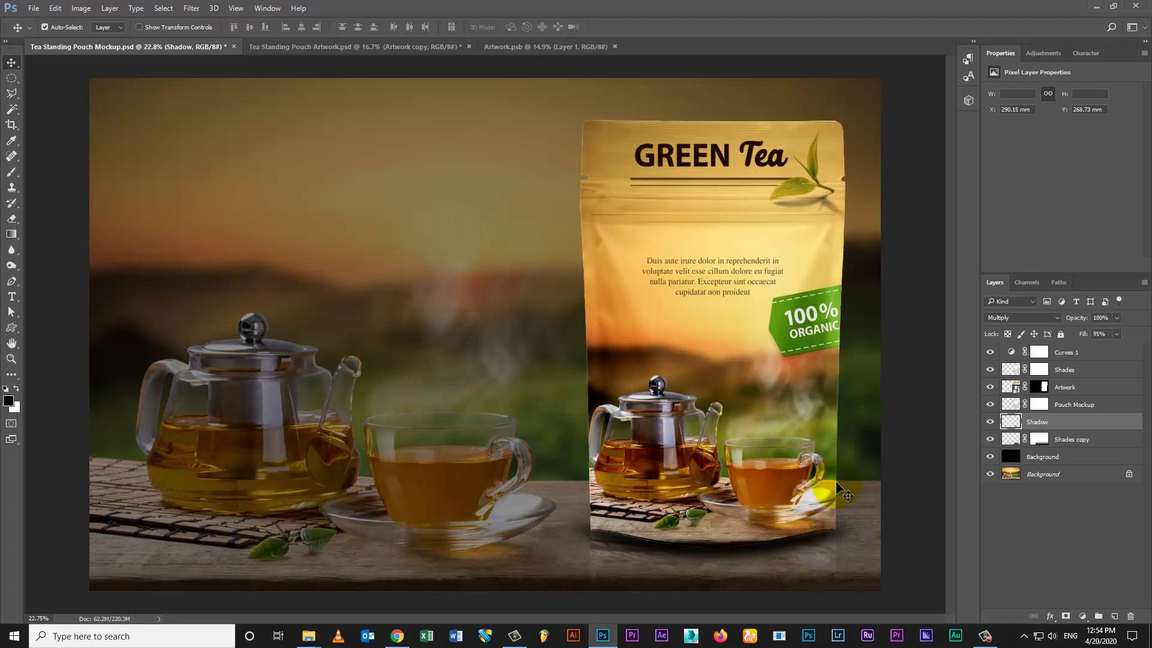
{"action": "left_click", "coordinate": [906, 423]}
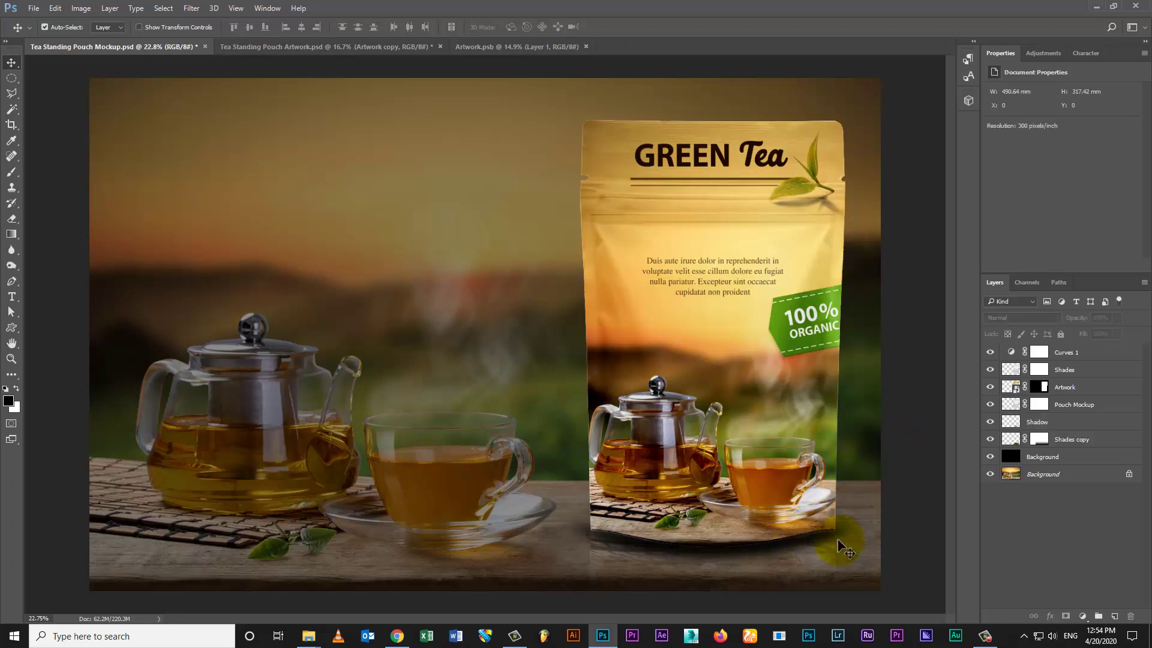
{"action": "left_click", "coordinate": [788, 570]}
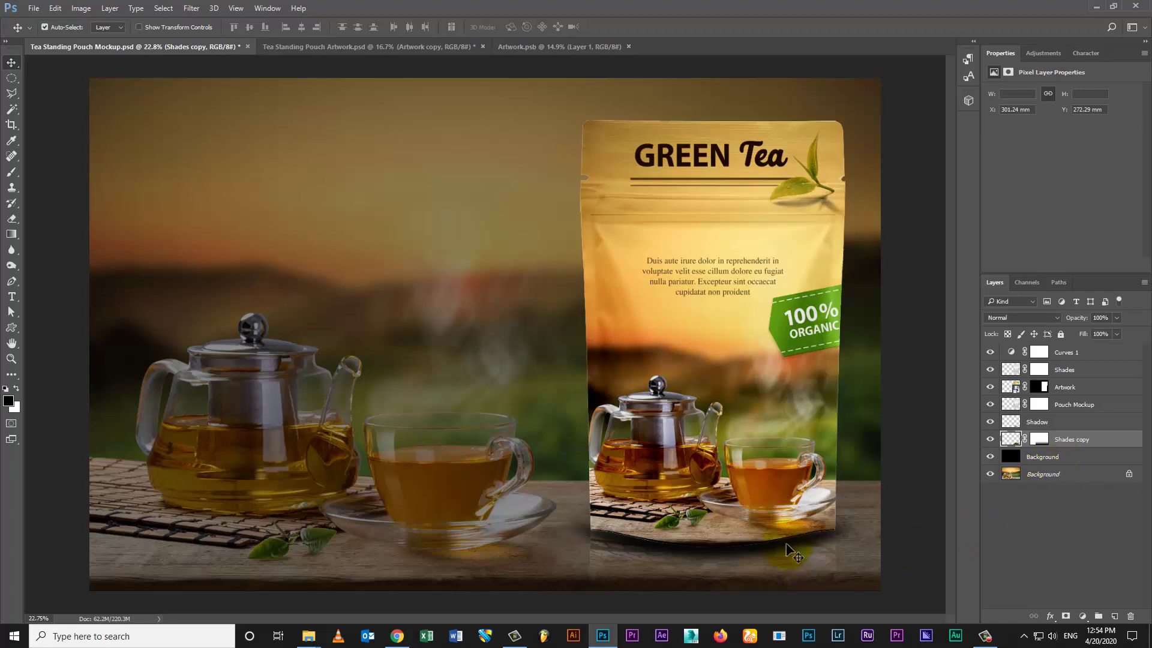
{"action": "left_click", "coordinate": [888, 504]}
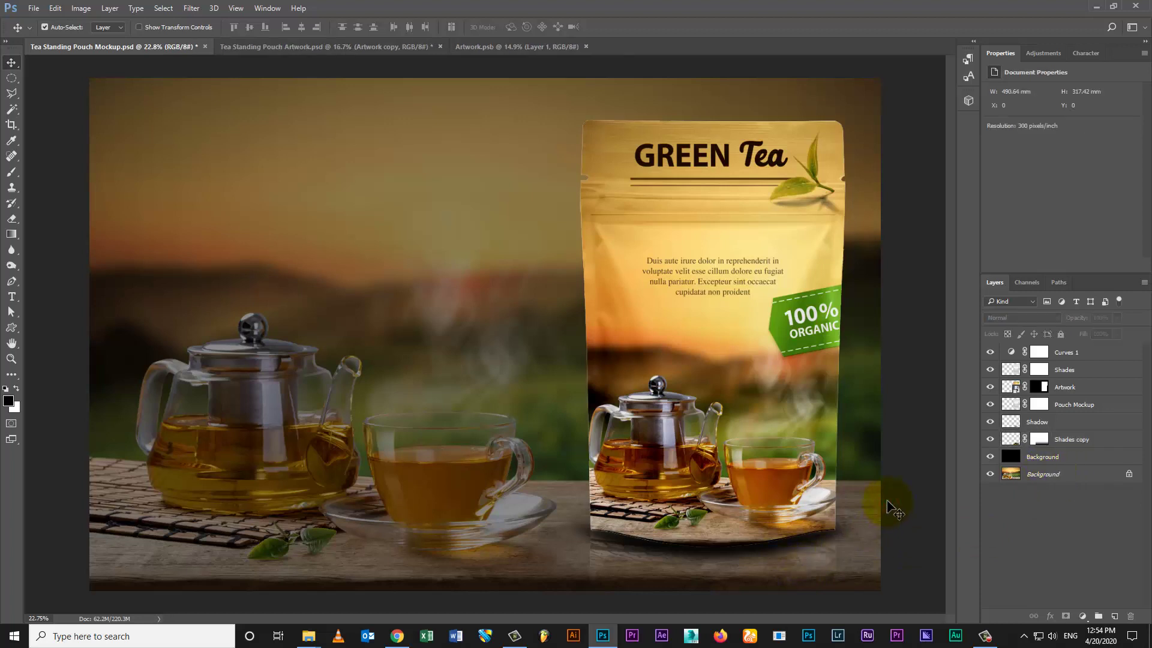
{"action": "left_click", "coordinate": [691, 393]}
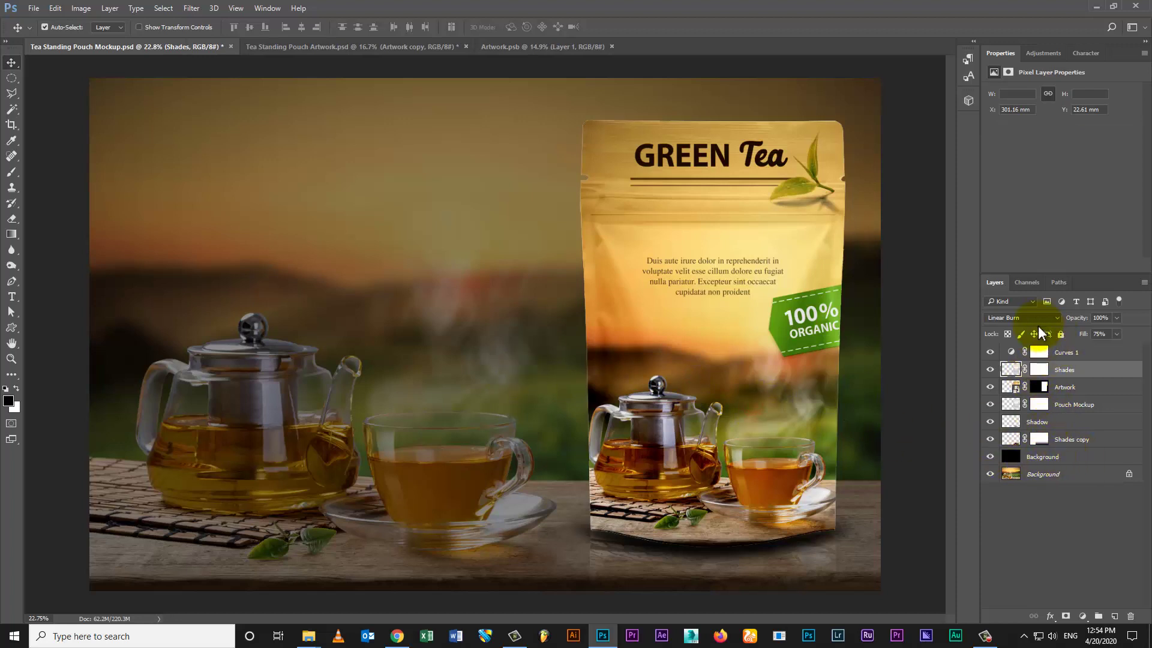
{"action": "left_click", "coordinate": [1013, 319]}
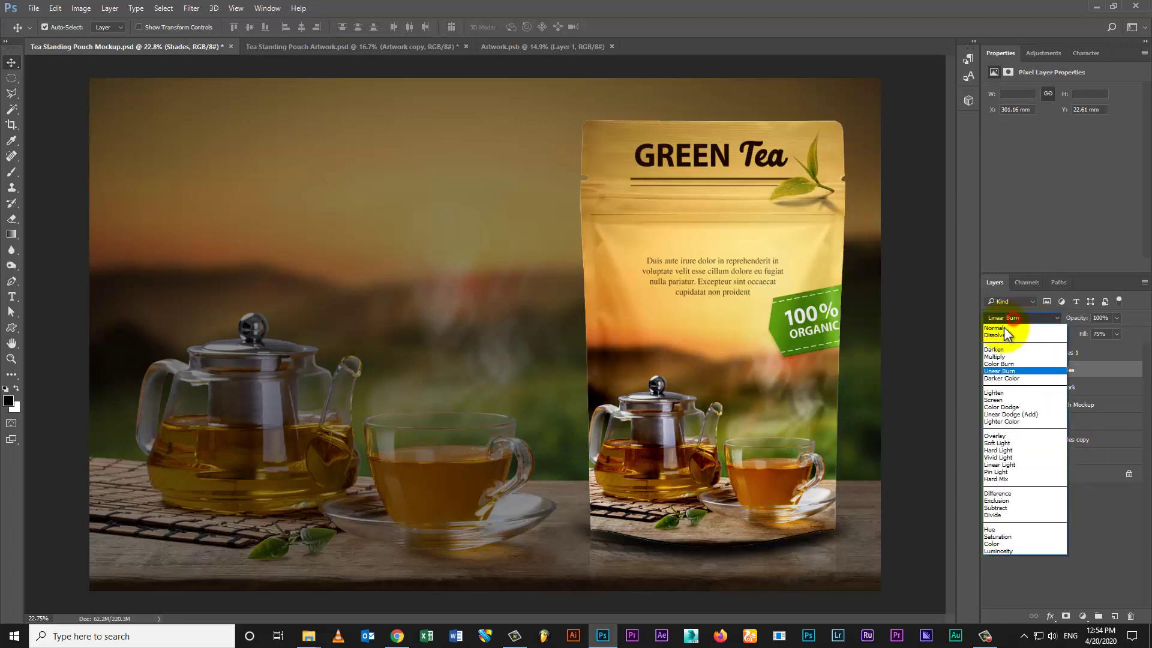
{"action": "left_click", "coordinate": [996, 358]}
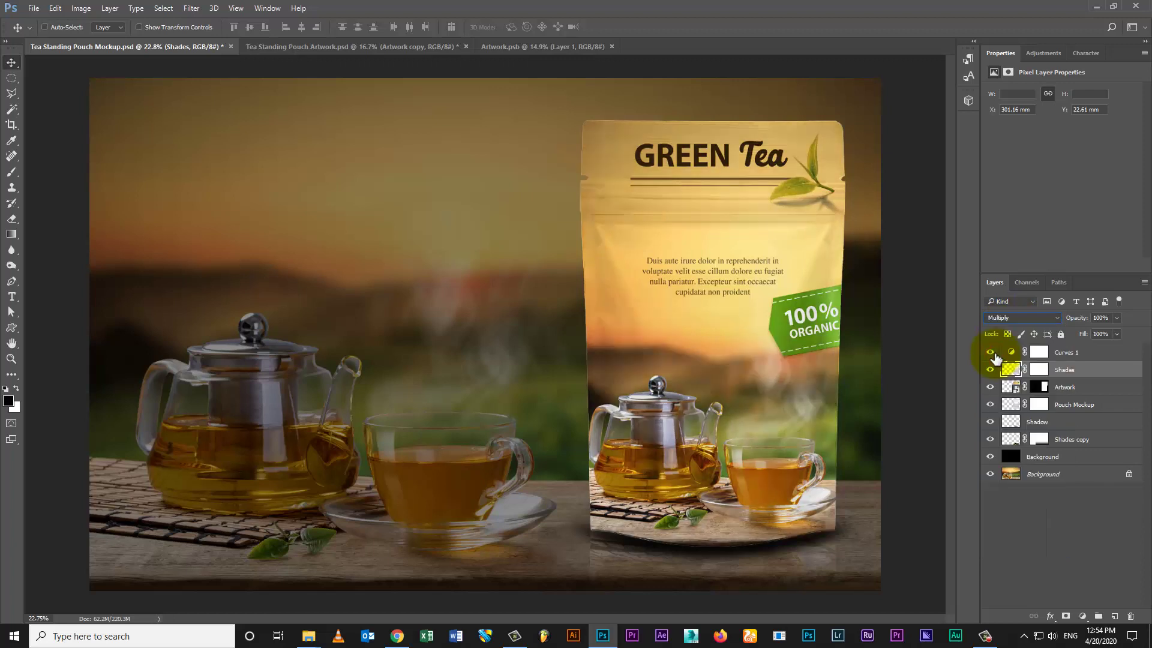
{"action": "key", "text": "ctrl"}
{"action": "left_click", "coordinate": [1020, 315]}
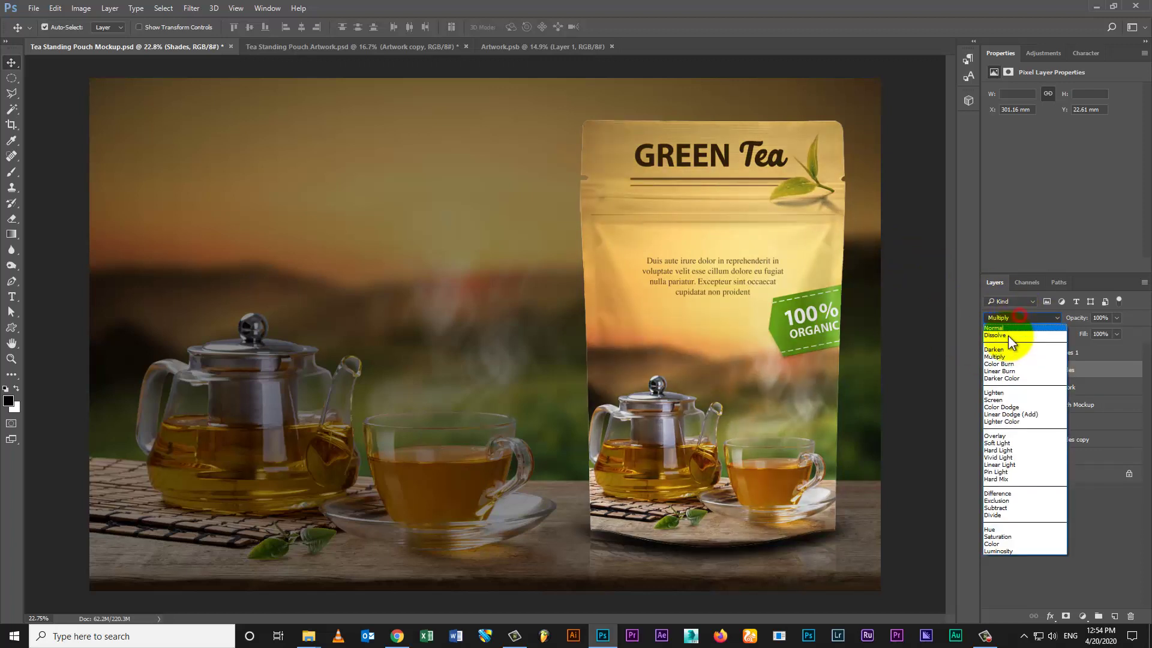
{"action": "left_click", "coordinate": [1006, 363]}
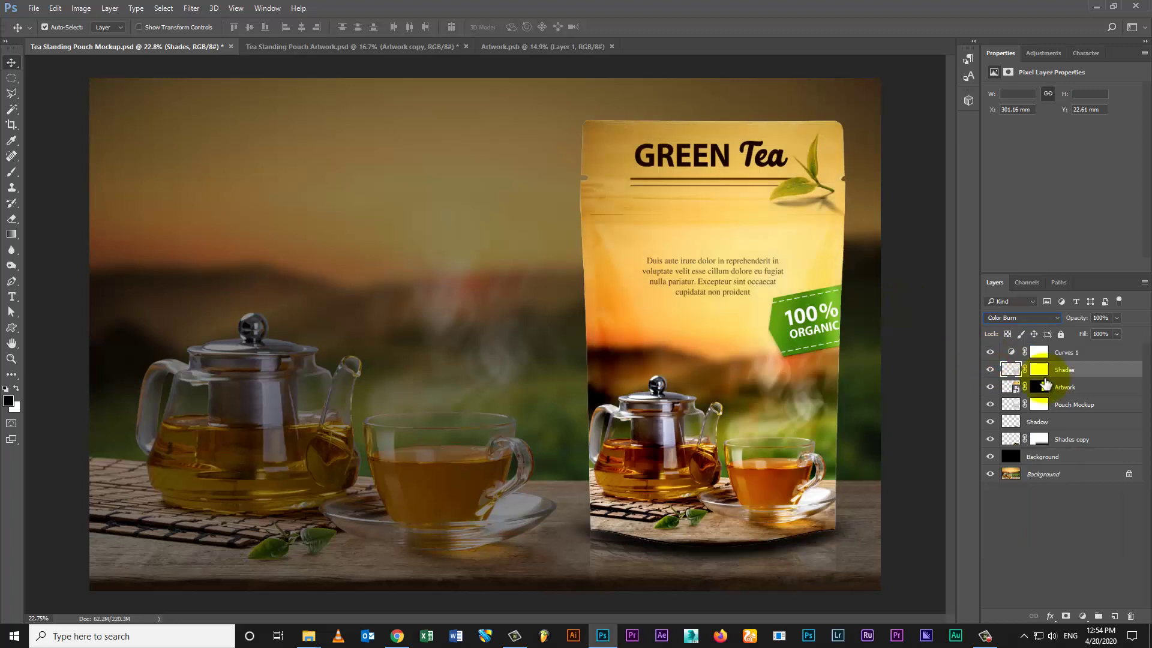
{"action": "left_click", "coordinate": [1014, 319]}
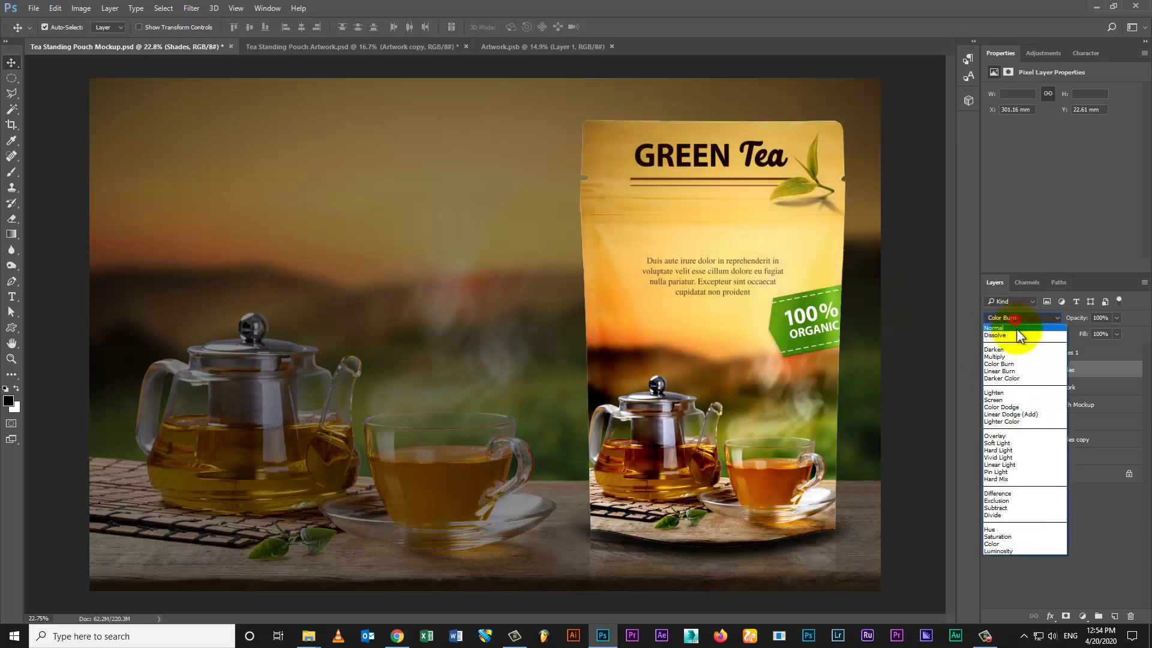
{"action": "left_click", "coordinate": [1012, 371]}
{"action": "left_click", "coordinate": [910, 304]}
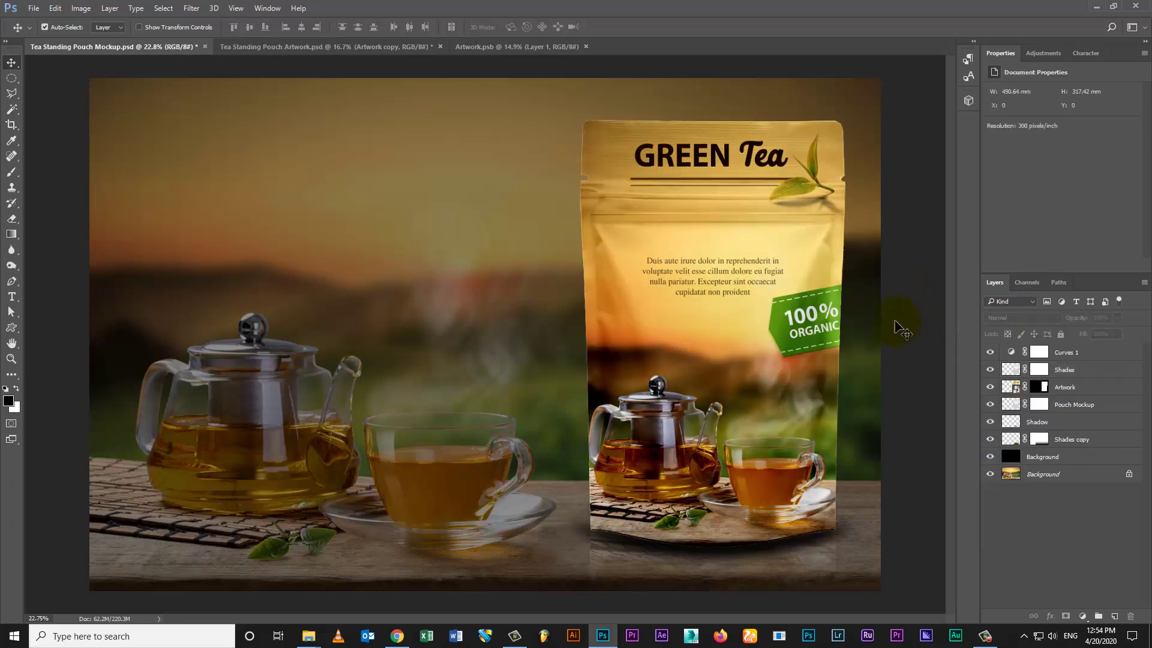
Step: Select the black darkening layer and save the mockup with Ctrl+S
{"action": "left_click", "coordinate": [410, 392]}
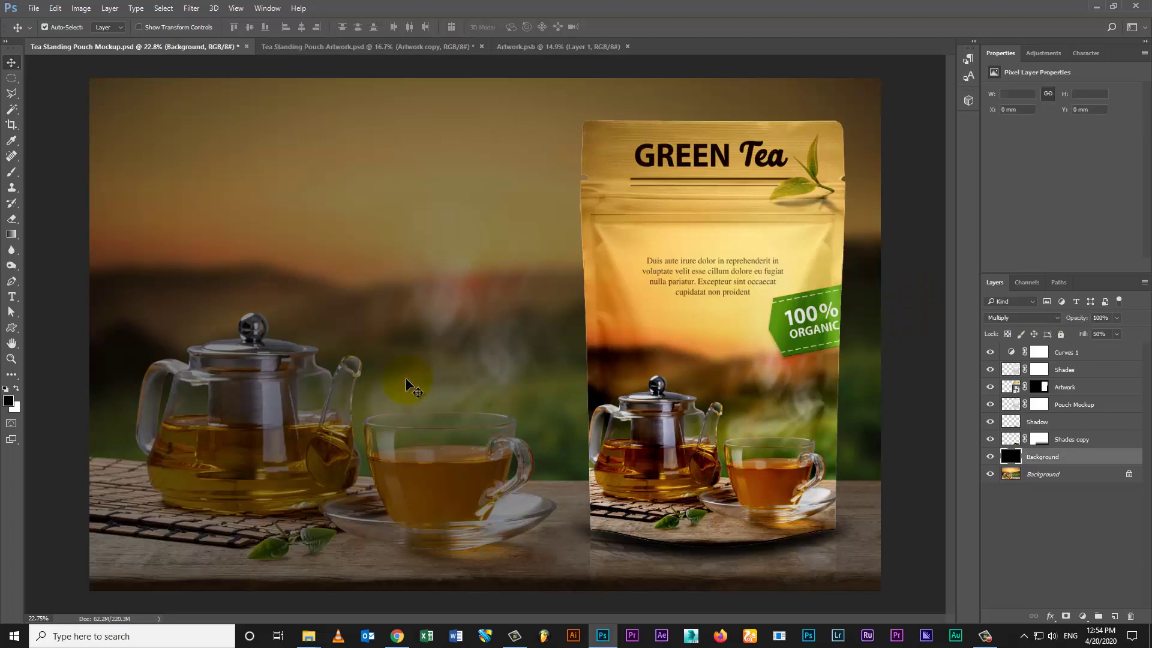
{"action": "key", "text": "ctrl+s"}
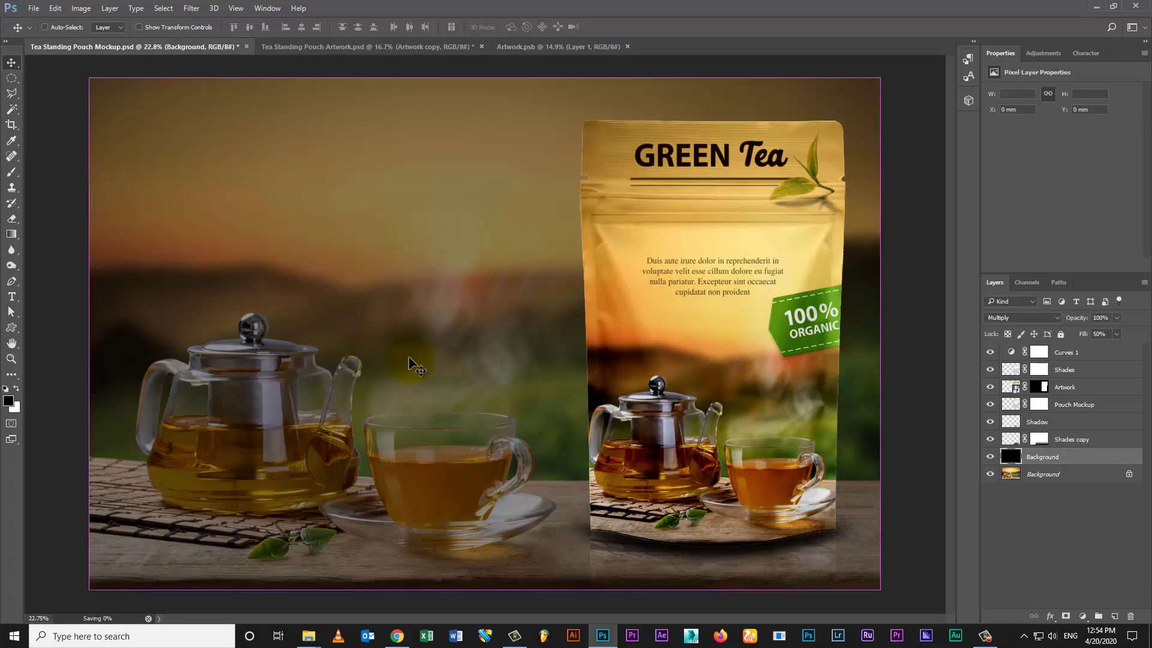